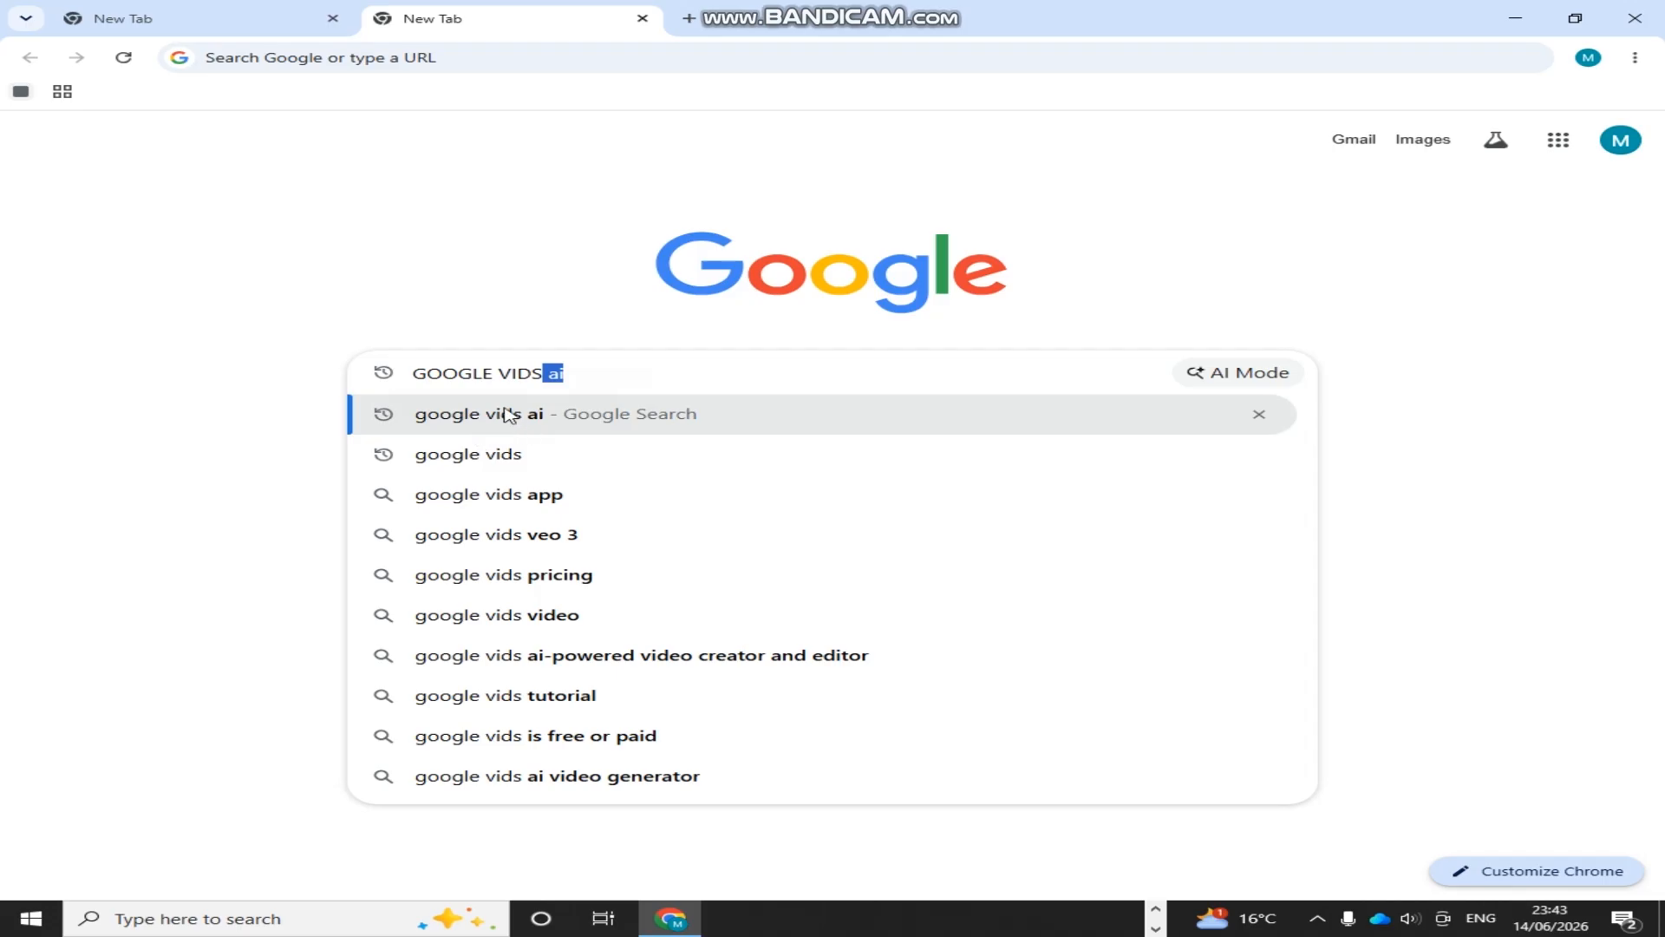
# Open Google Vids through a "google vids ai" search, signing in with the first listed account, and dismiss the start dialog
pyautogui.click(466, 415)
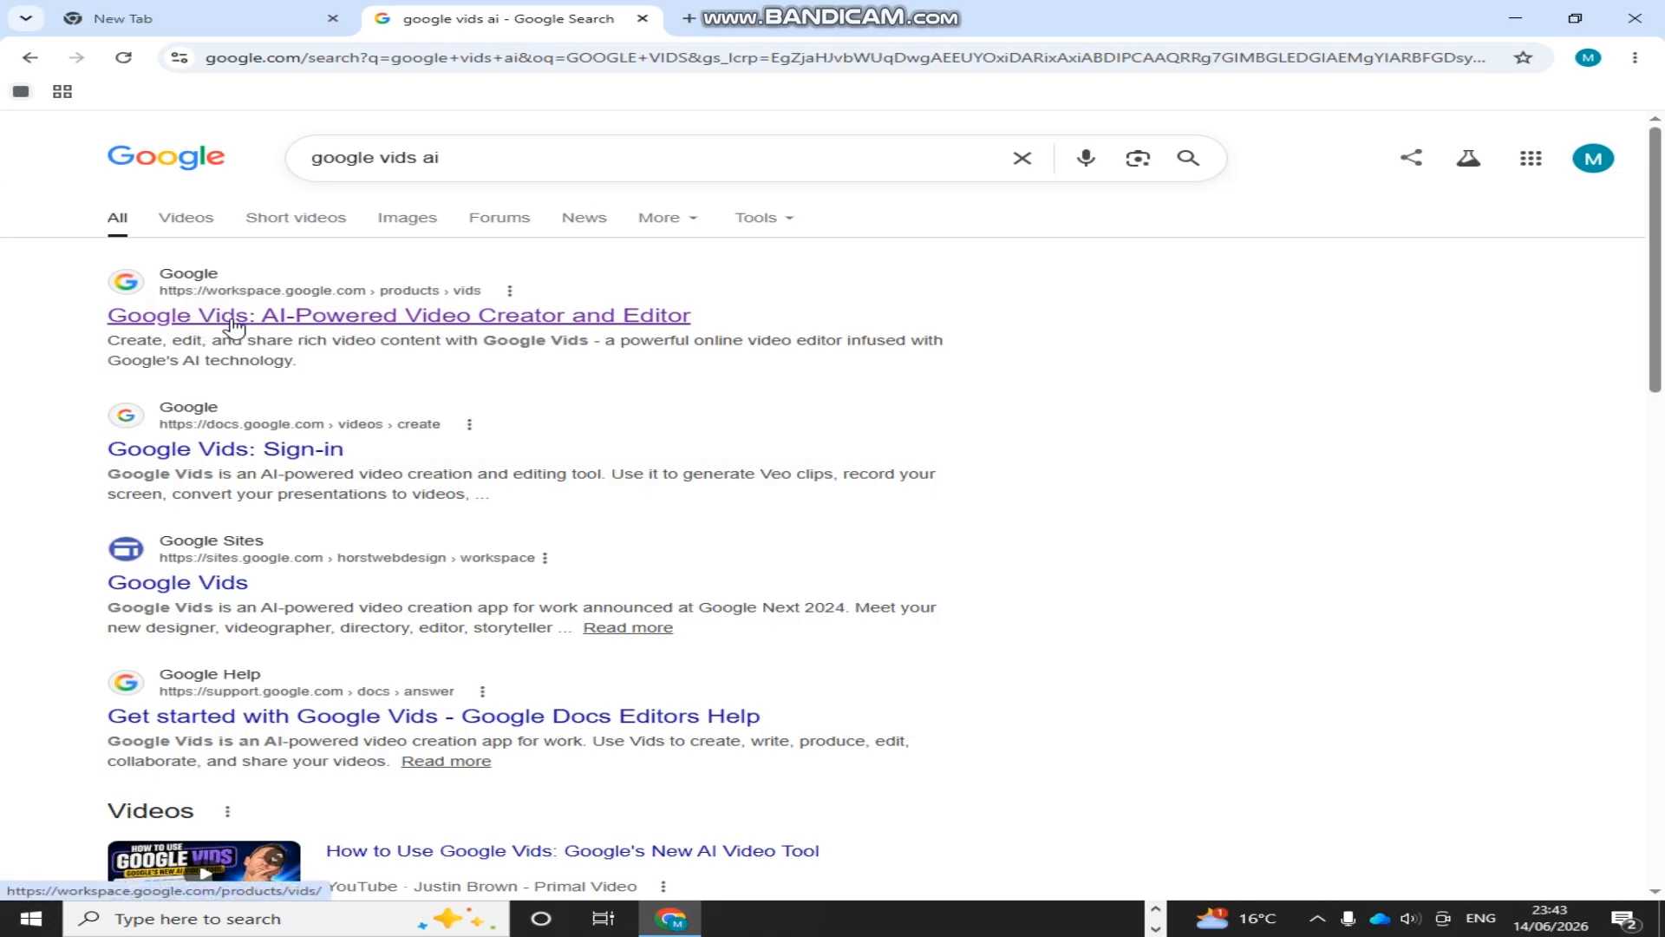
pyautogui.click(176, 319)
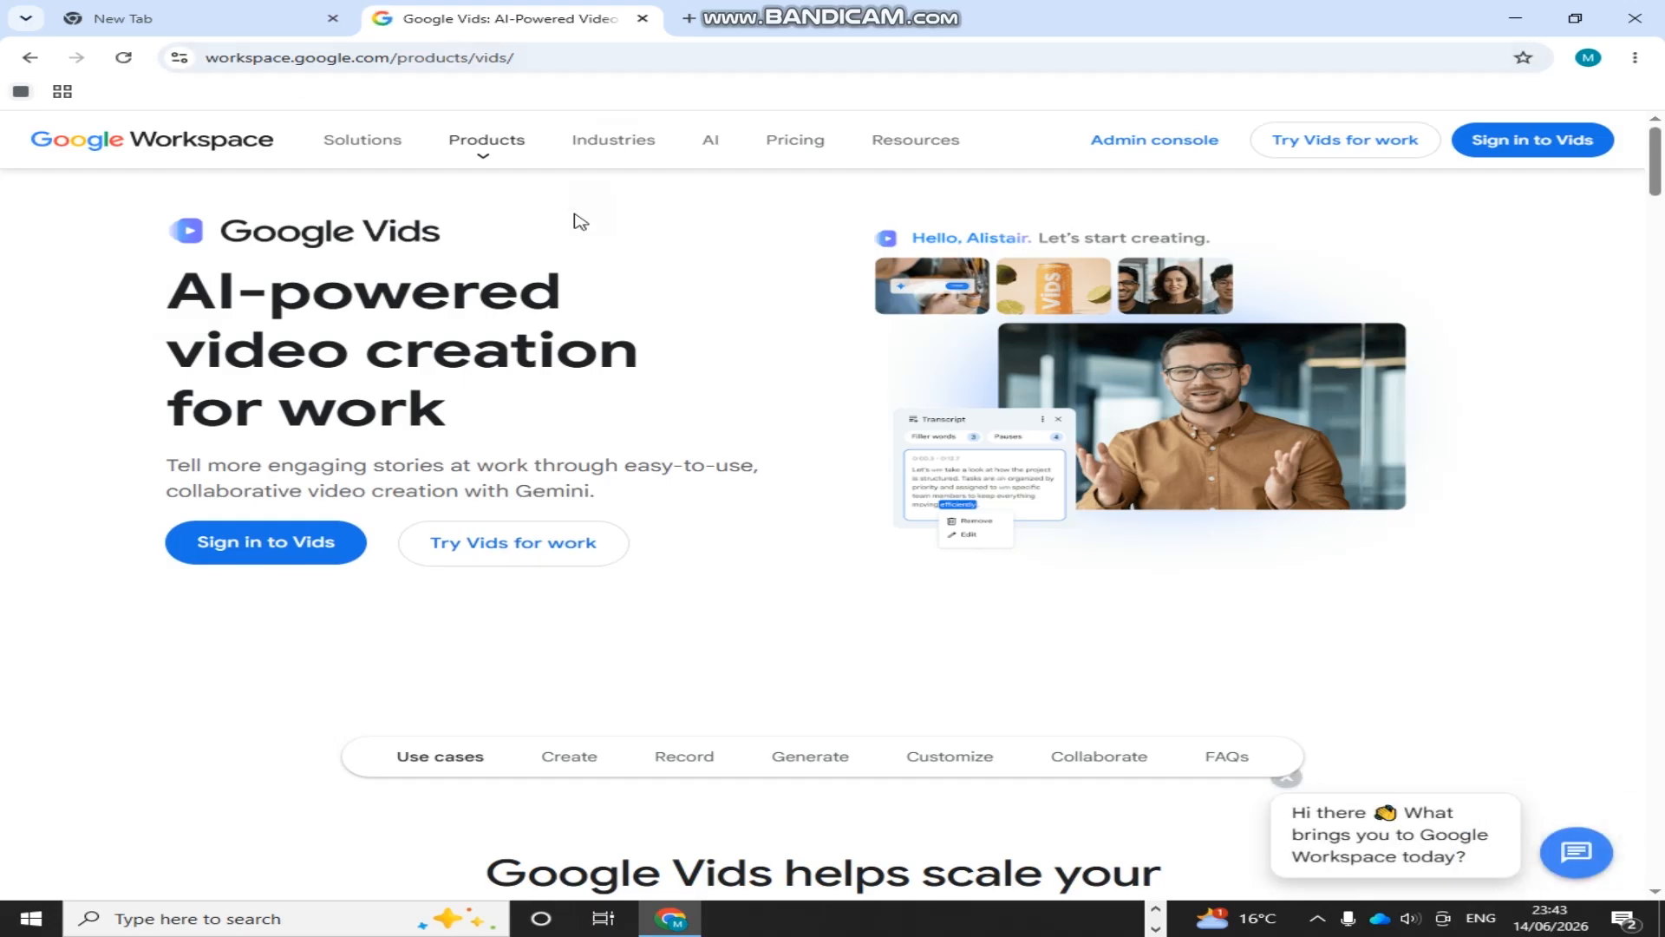
pyautogui.click(242, 548)
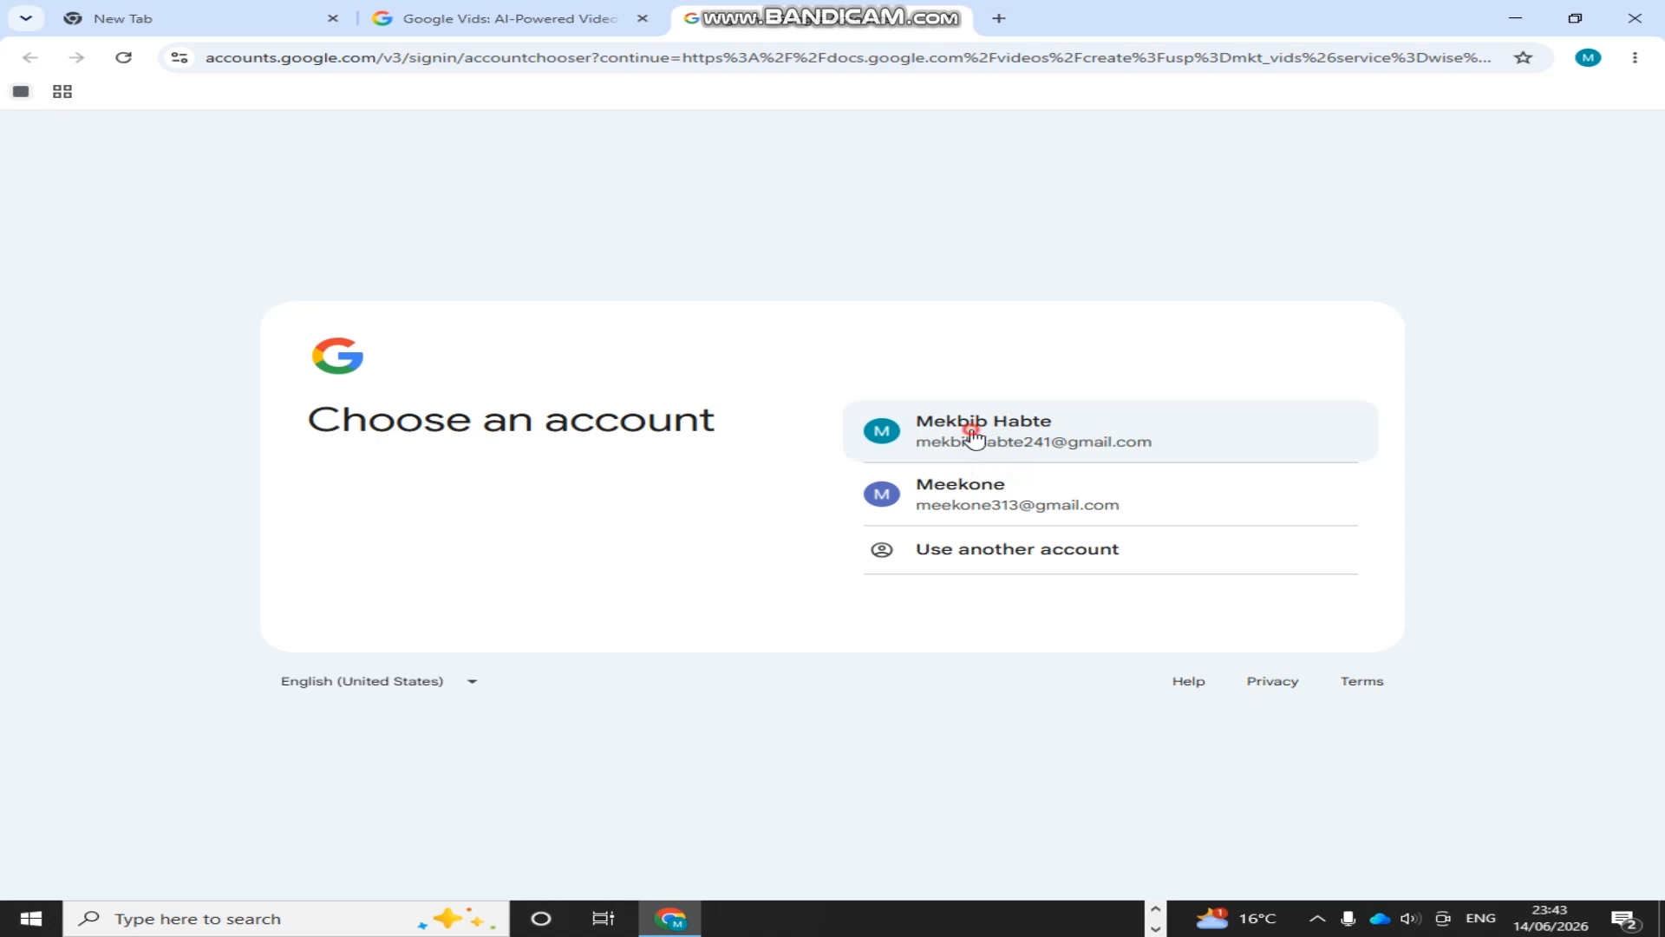
pyautogui.click(973, 434)
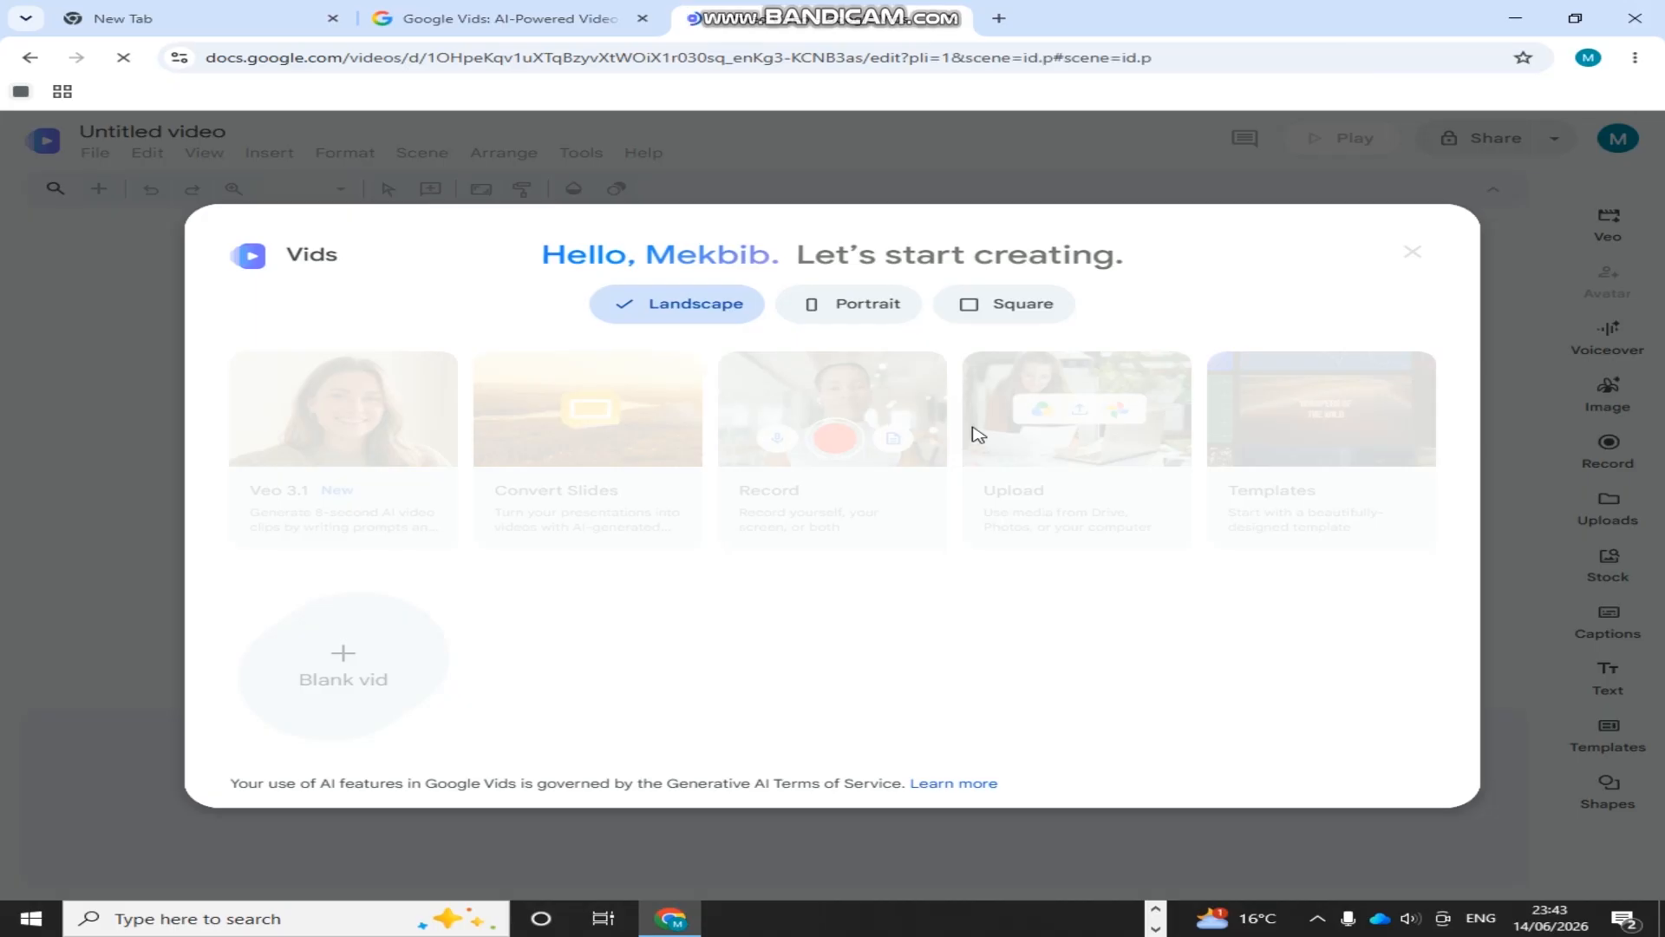
pyautogui.click(1412, 252)
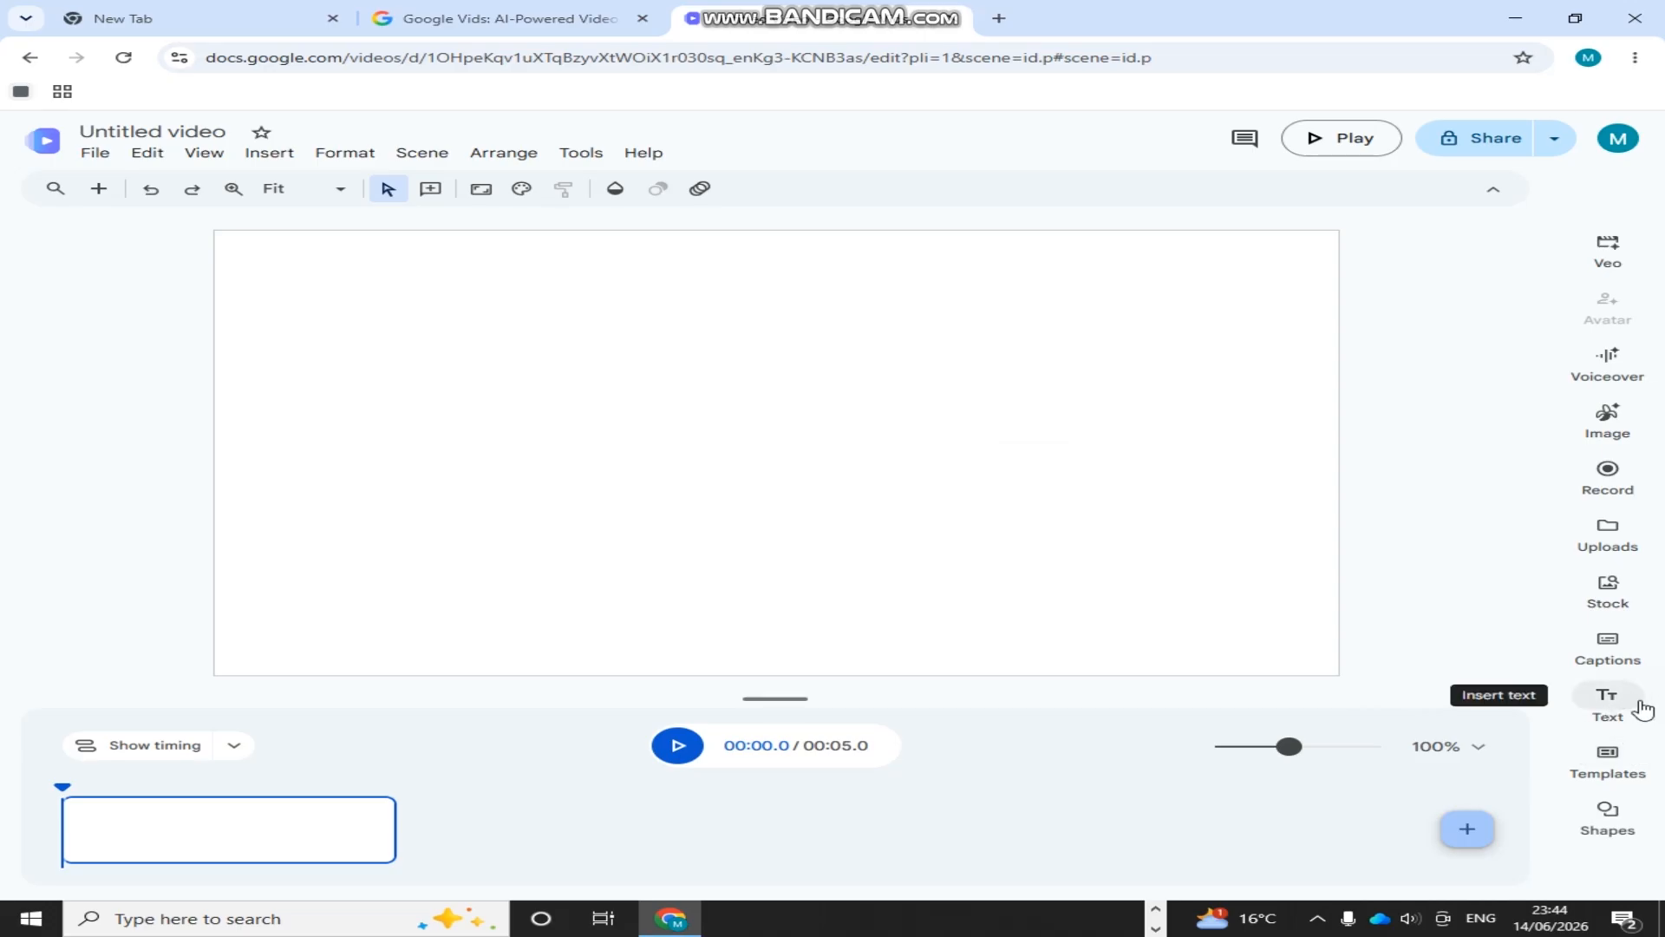
# Insert the "This Week's Recap" headline into the scene and enlarge it, undoing the last widening
pyautogui.click(1615, 713)
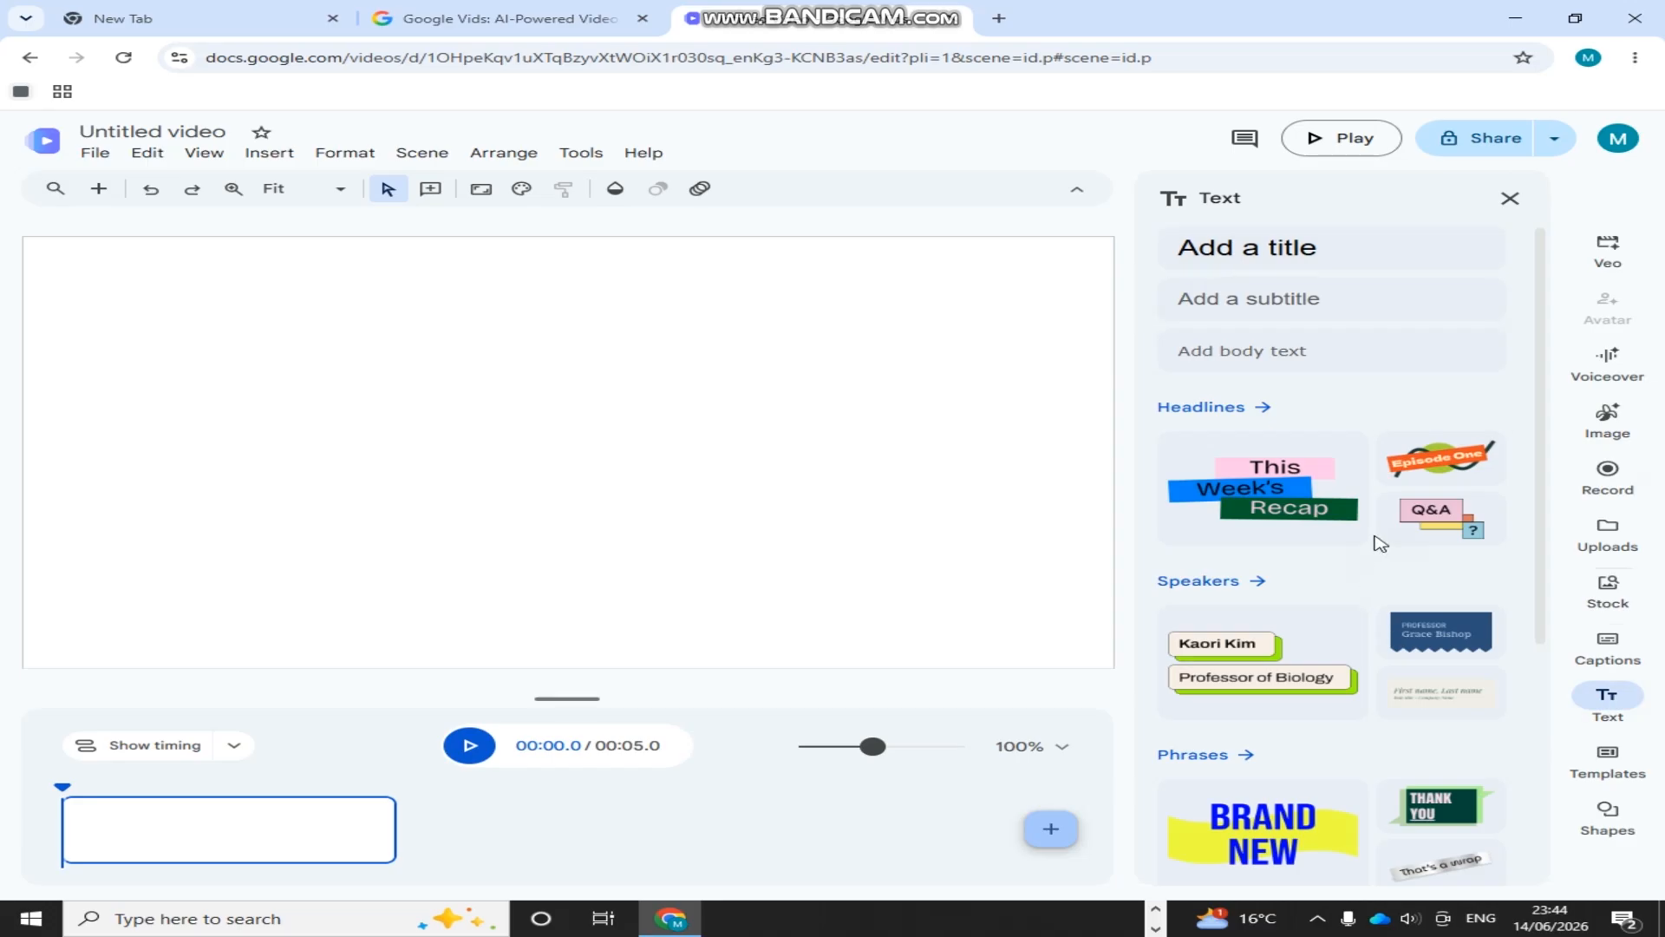
pyautogui.click(1297, 496)
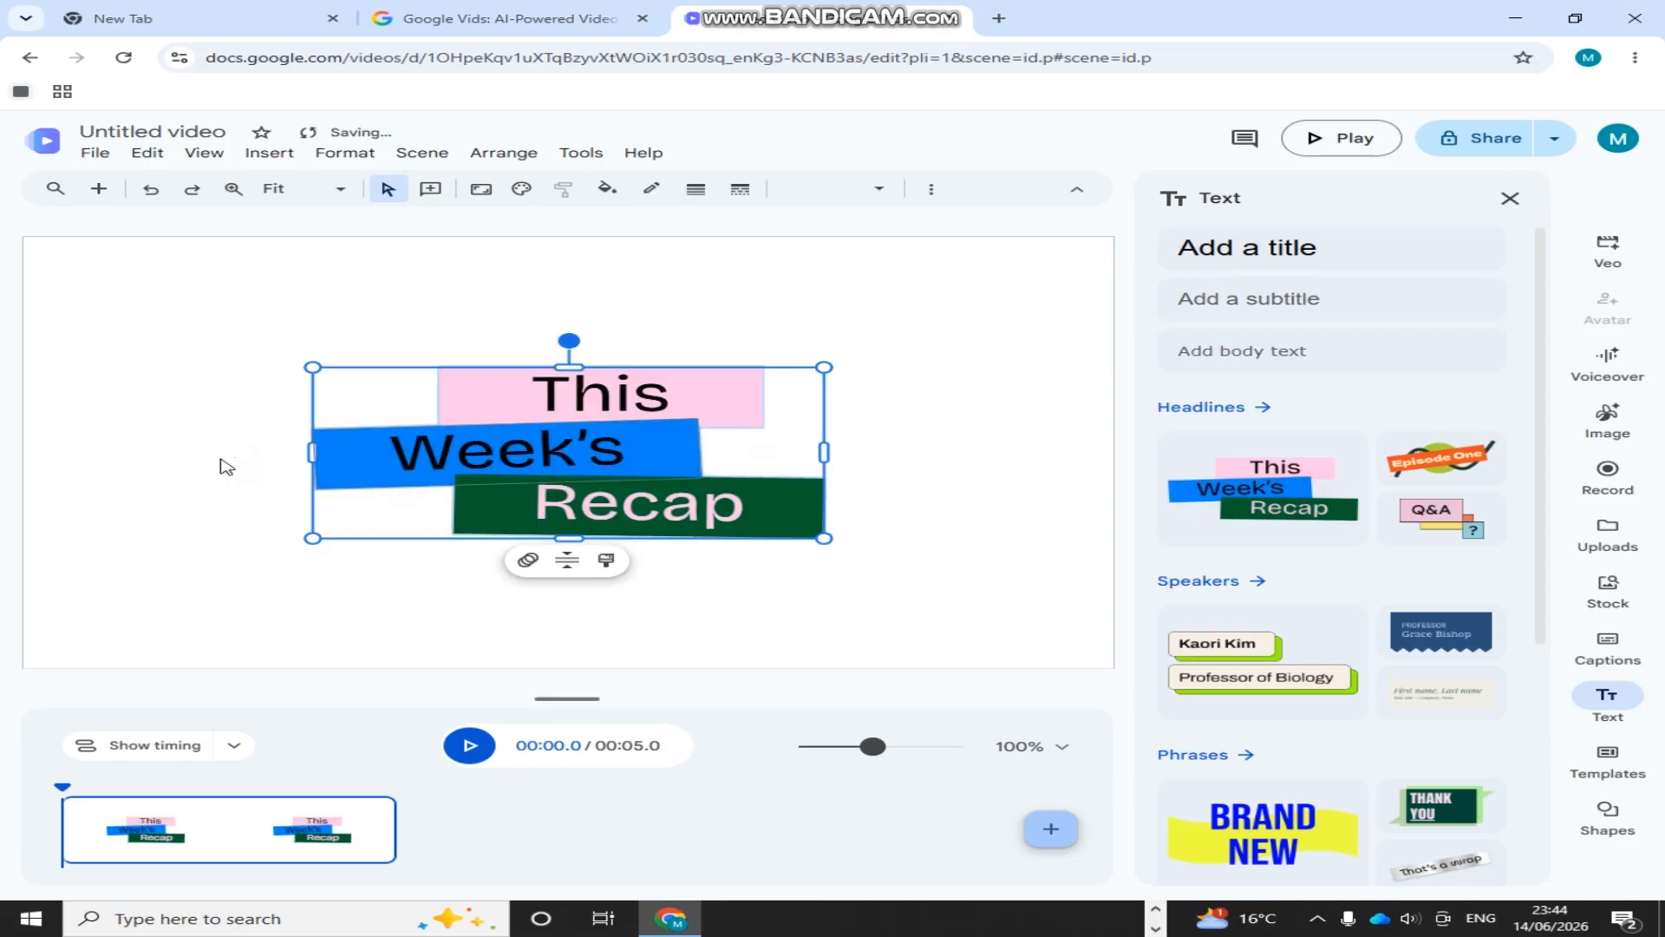
pyautogui.moveTo(314, 452); pyautogui.dragTo(129, 452)
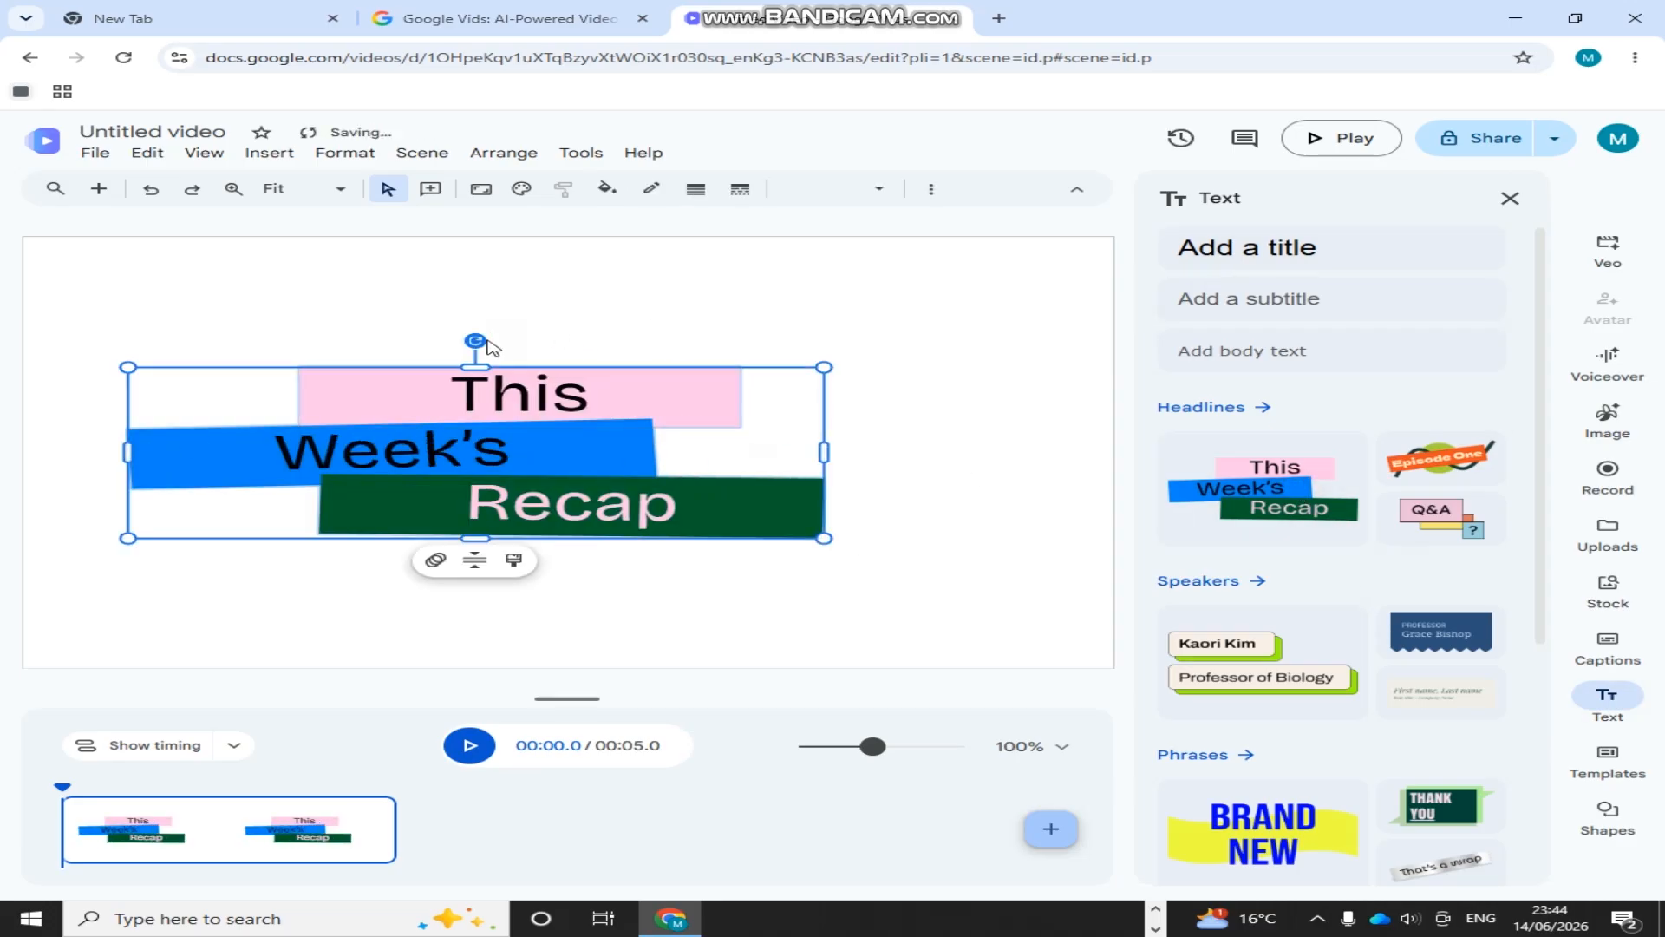
pyautogui.moveTo(469, 367); pyautogui.dragTo(470, 278)
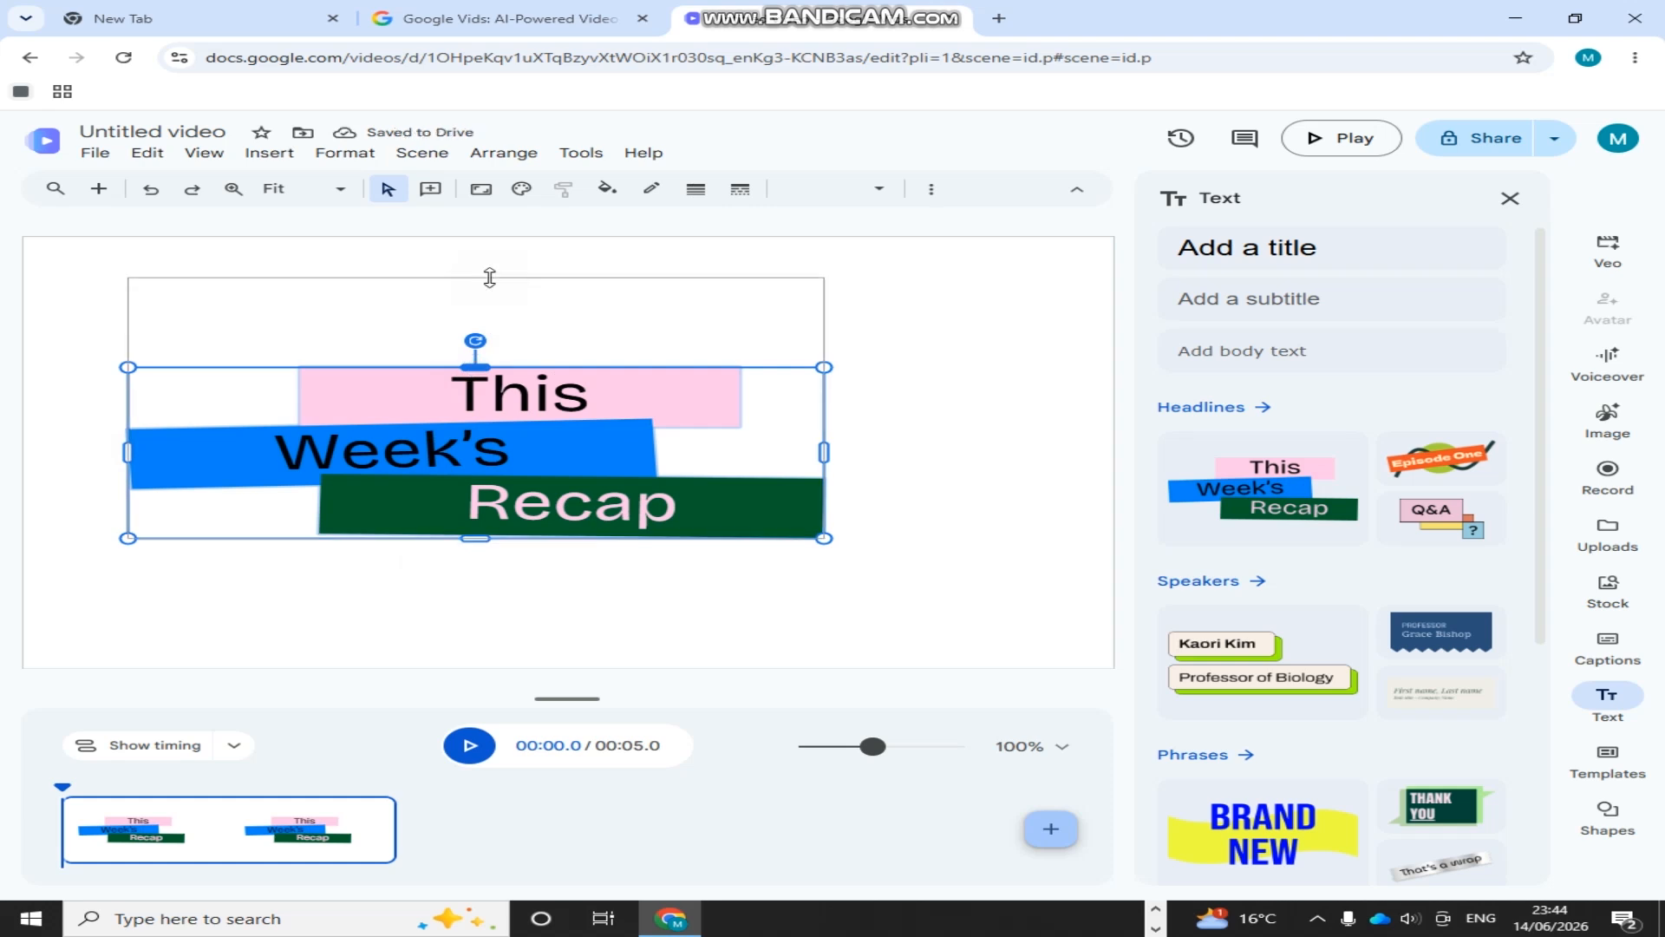
pyautogui.moveTo(473, 538); pyautogui.dragTo(474, 609)
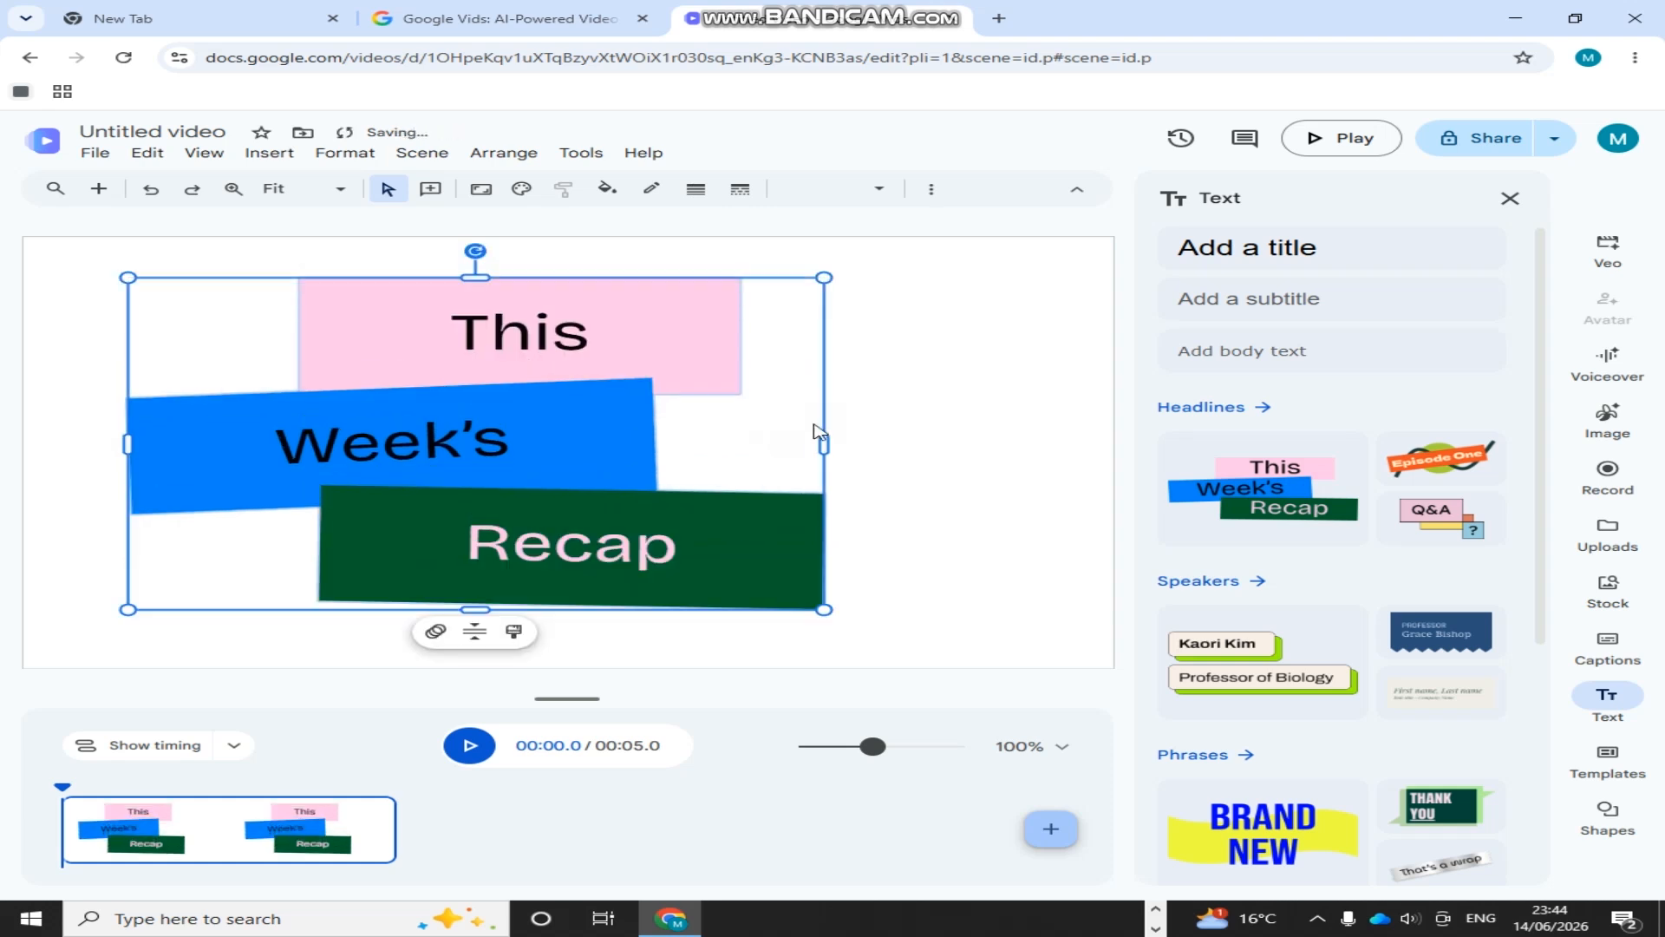
pyautogui.moveTo(828, 445); pyautogui.dragTo(1024, 442)
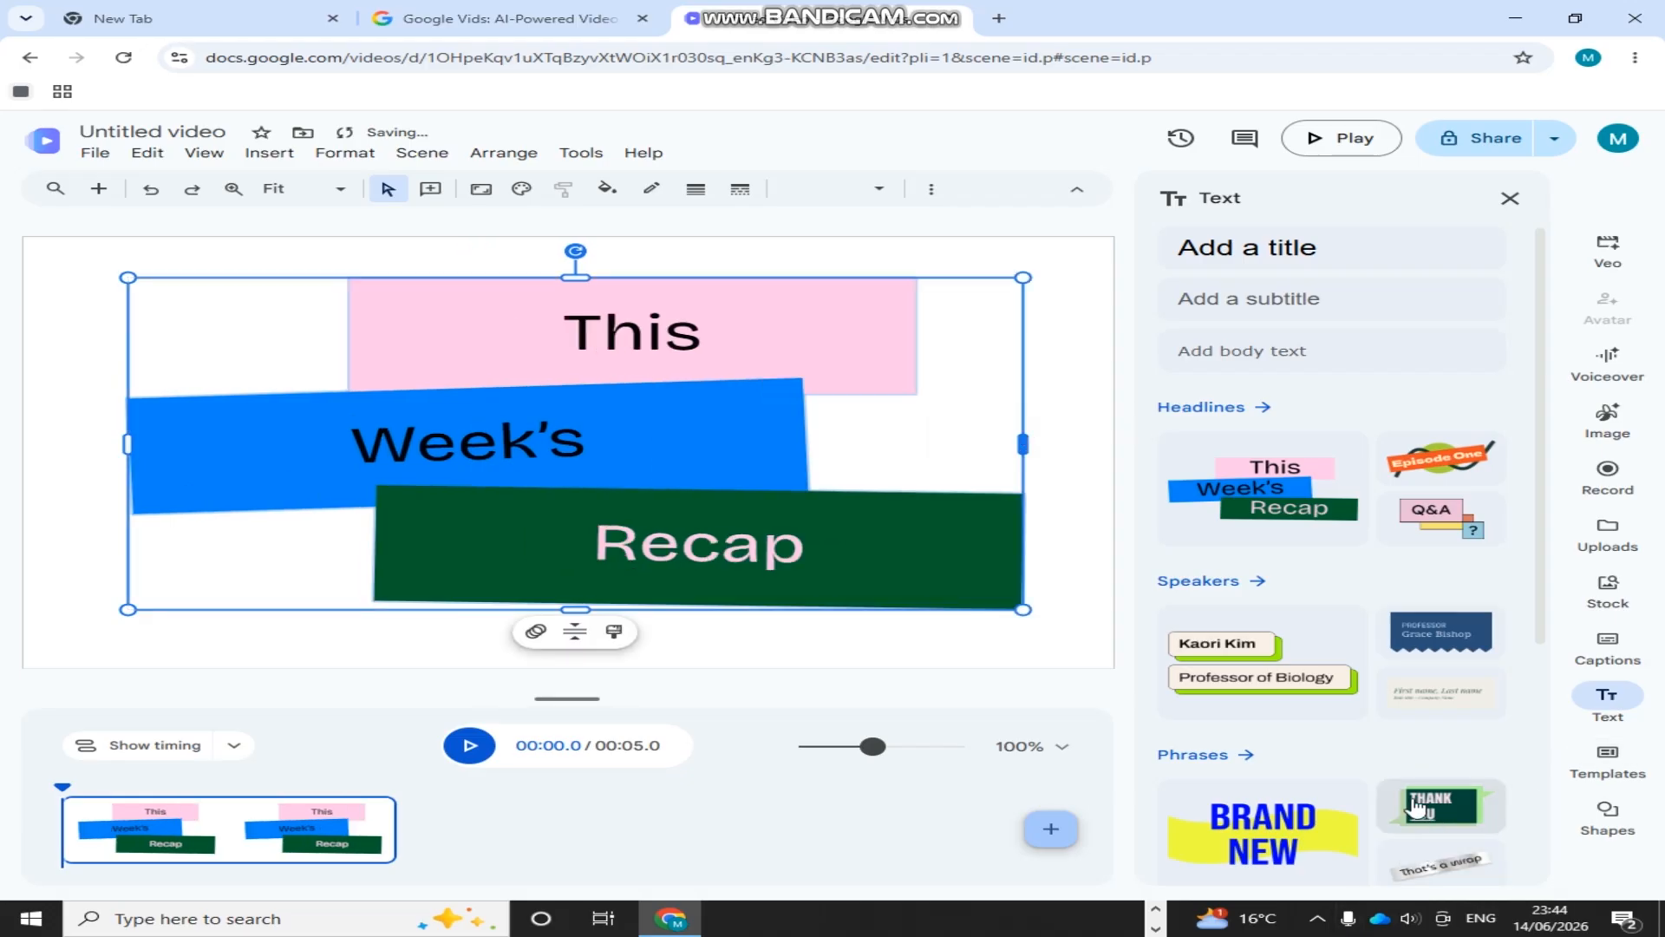
pyautogui.hotkey('ctrl', 'z')
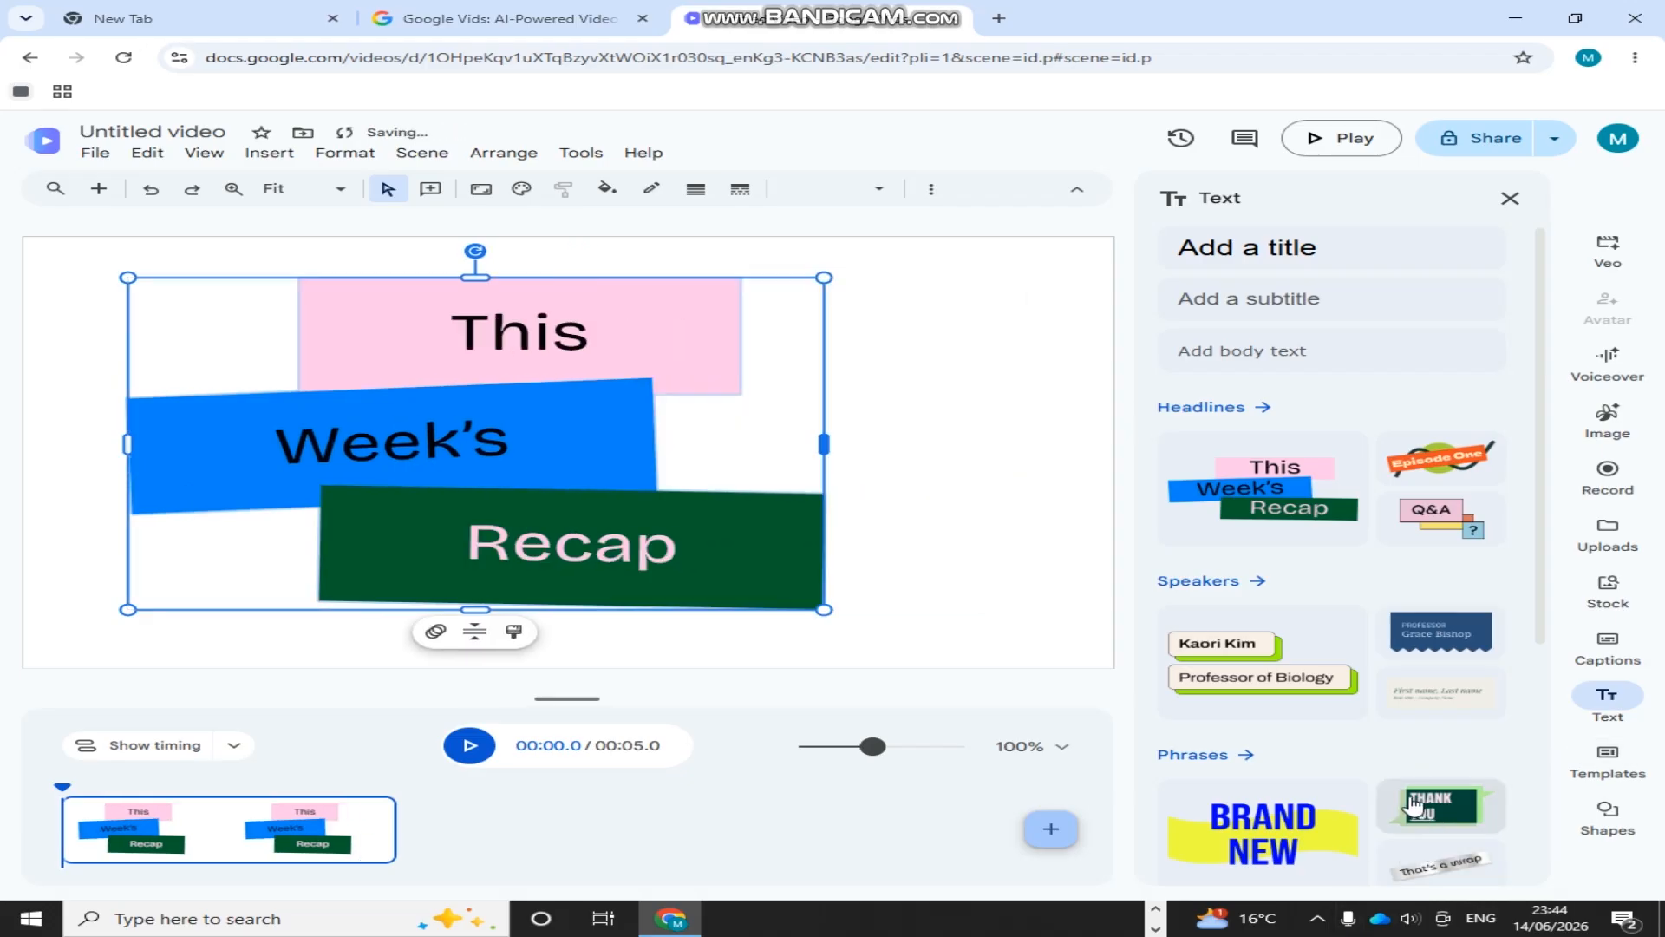
# Add a rectangle over the blue headline banner and a rounded rectangle enlarged to cover most of the scene
pyautogui.click(1627, 817)
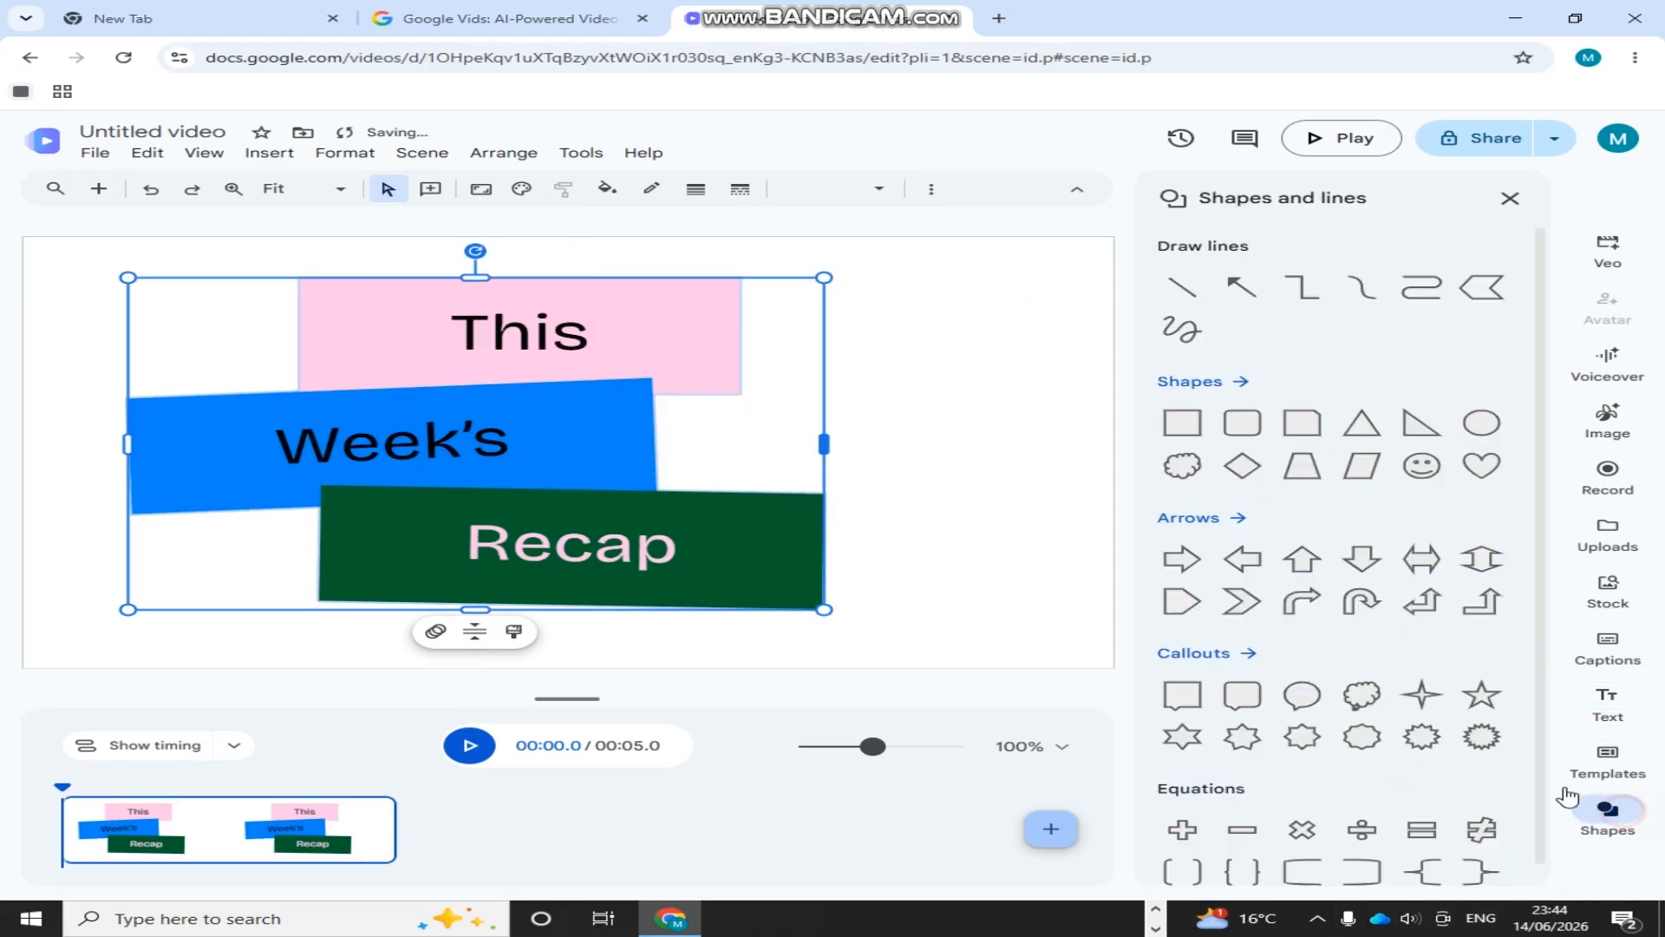
pyautogui.click(1184, 425)
pyautogui.moveTo(510, 454); pyautogui.dragTo(139, 453)
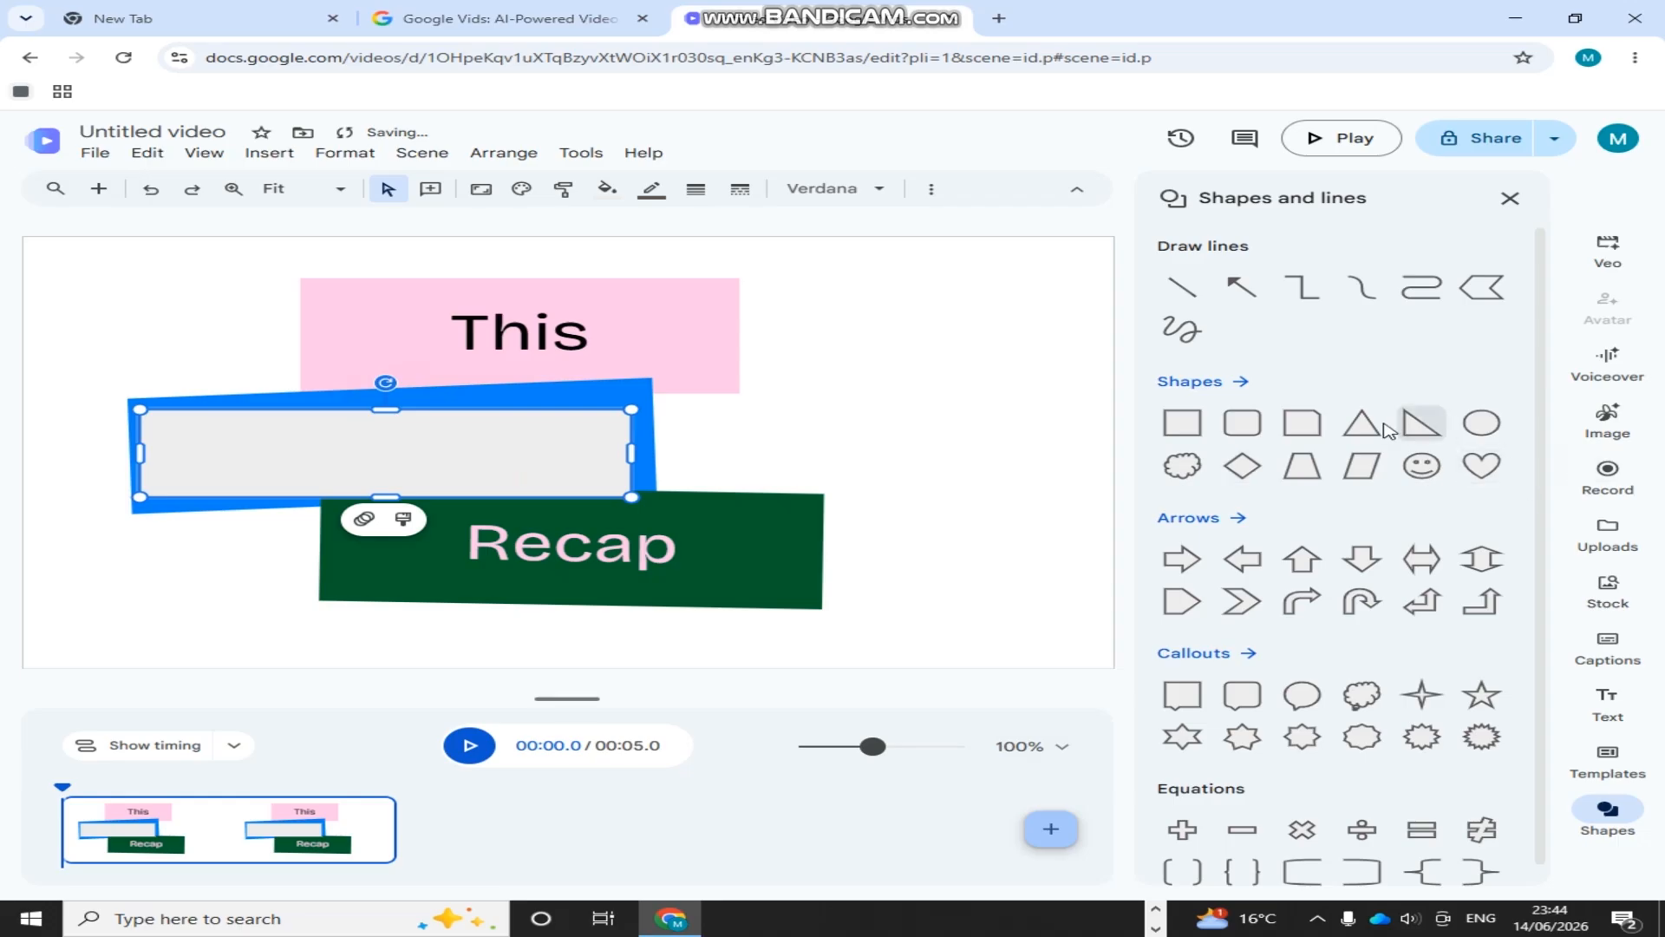
pyautogui.click(1242, 423)
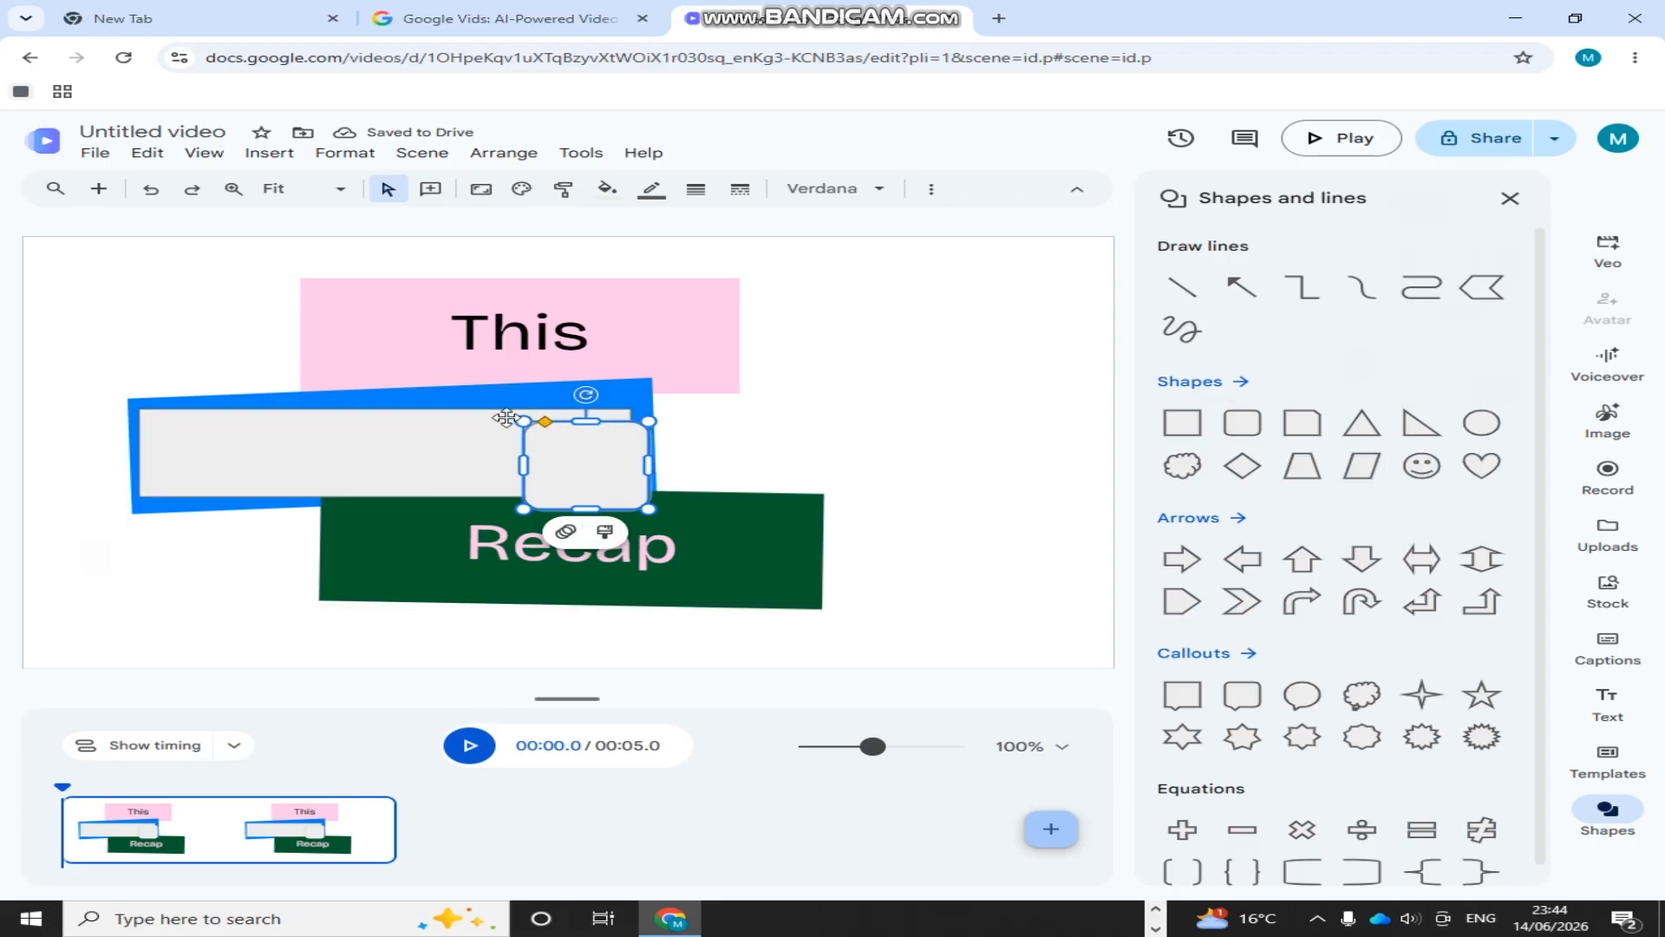
pyautogui.moveTo(524, 421); pyautogui.dragTo(47, 288)
pyautogui.moveTo(648, 509); pyautogui.dragTo(902, 610)
pyautogui.moveTo(902, 295); pyautogui.dragTo(990, 272)
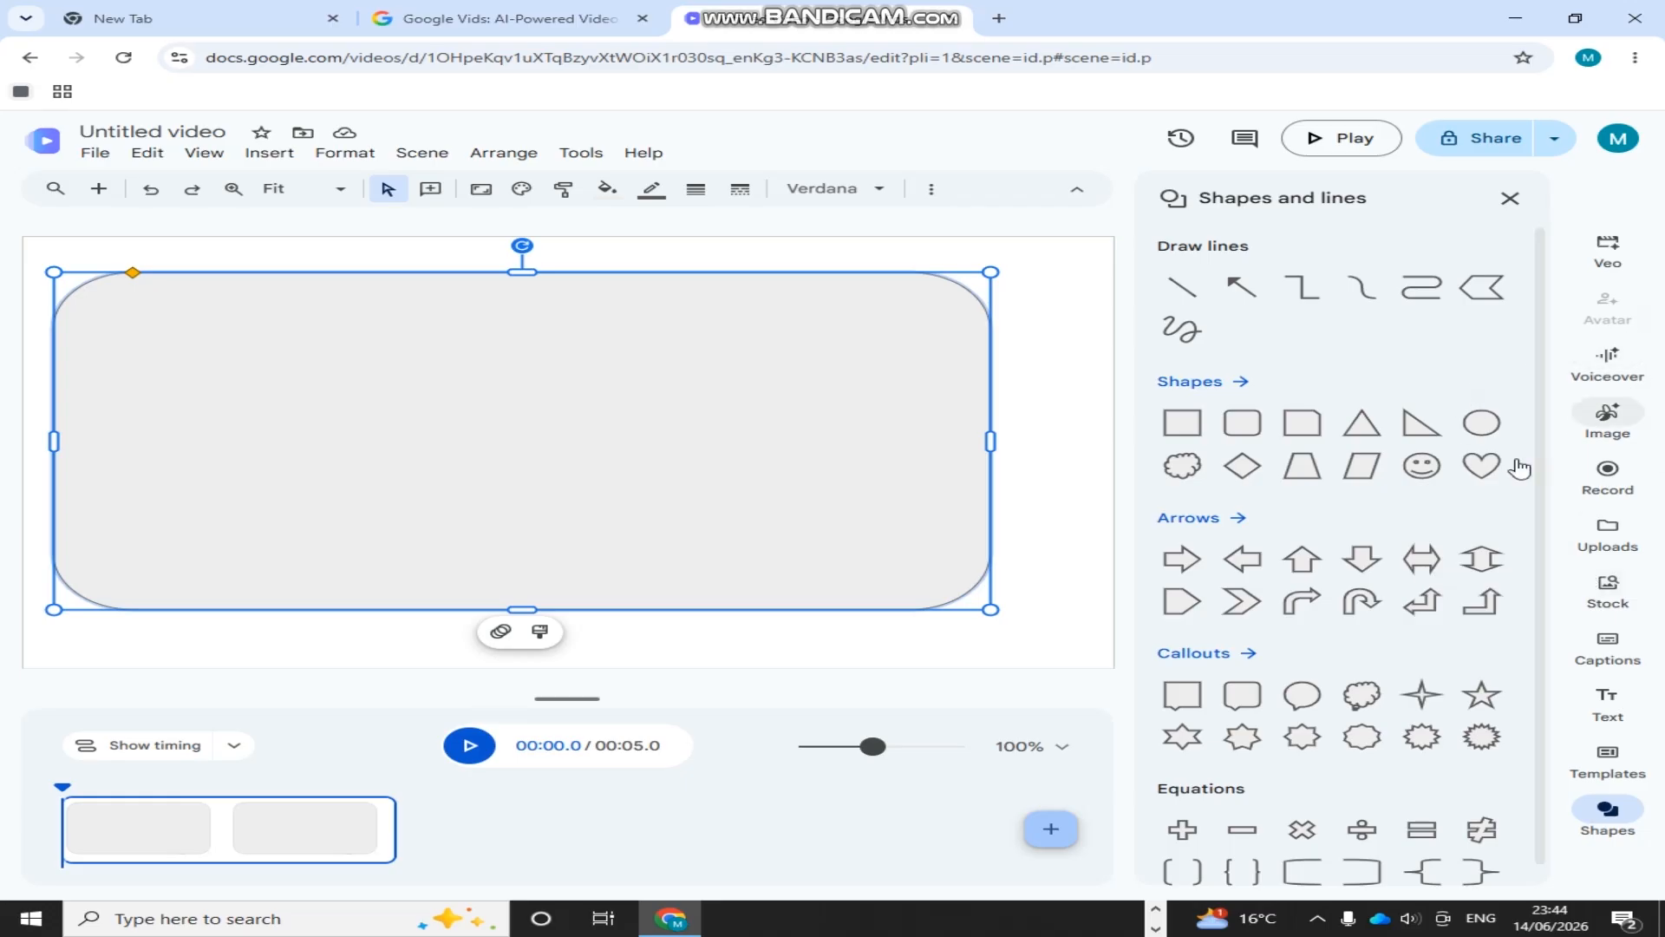
# Rename the untitled video as AAI
pyautogui.click(213, 132)
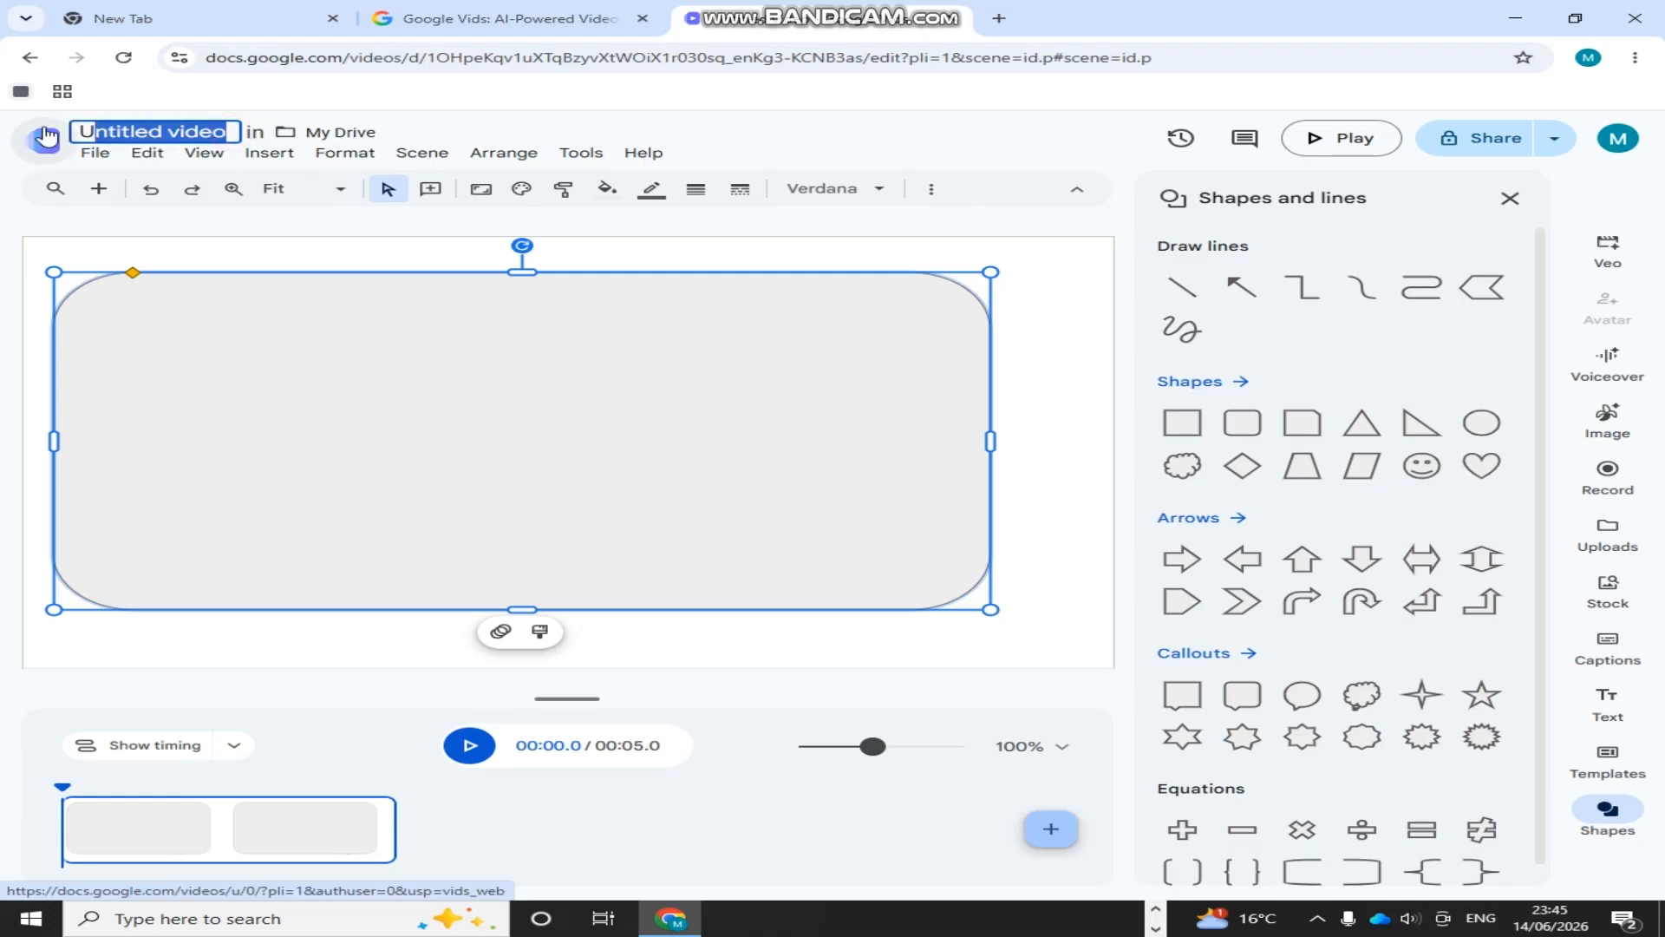
pyautogui.press('BackSpace')
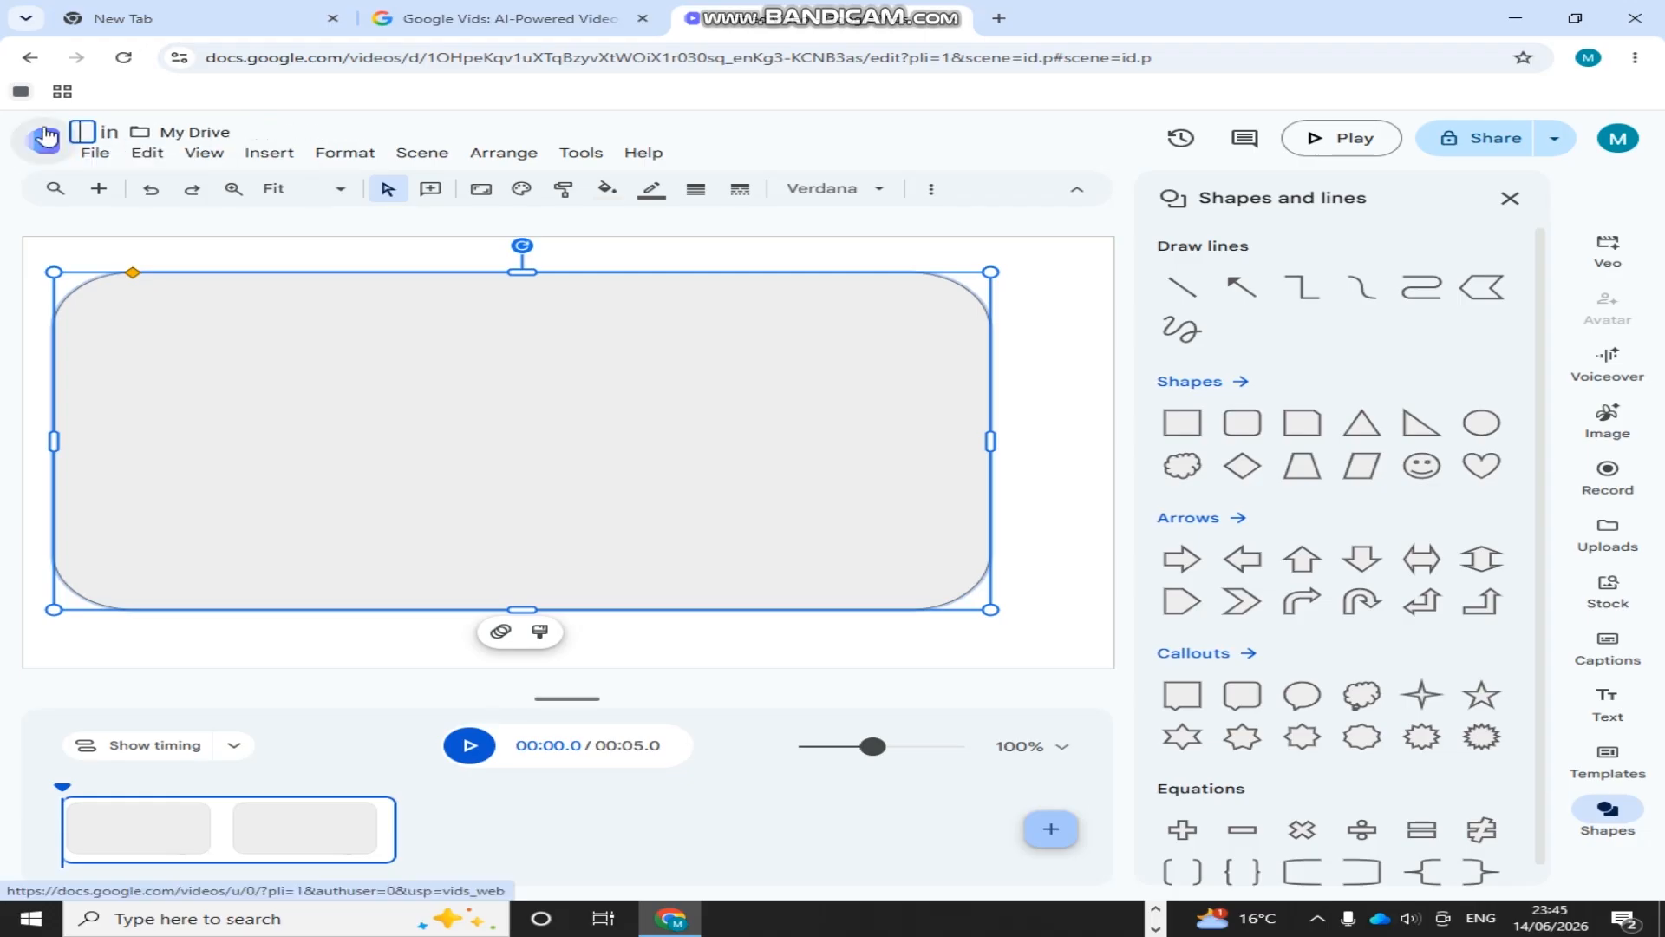
pyautogui.write('AAI')
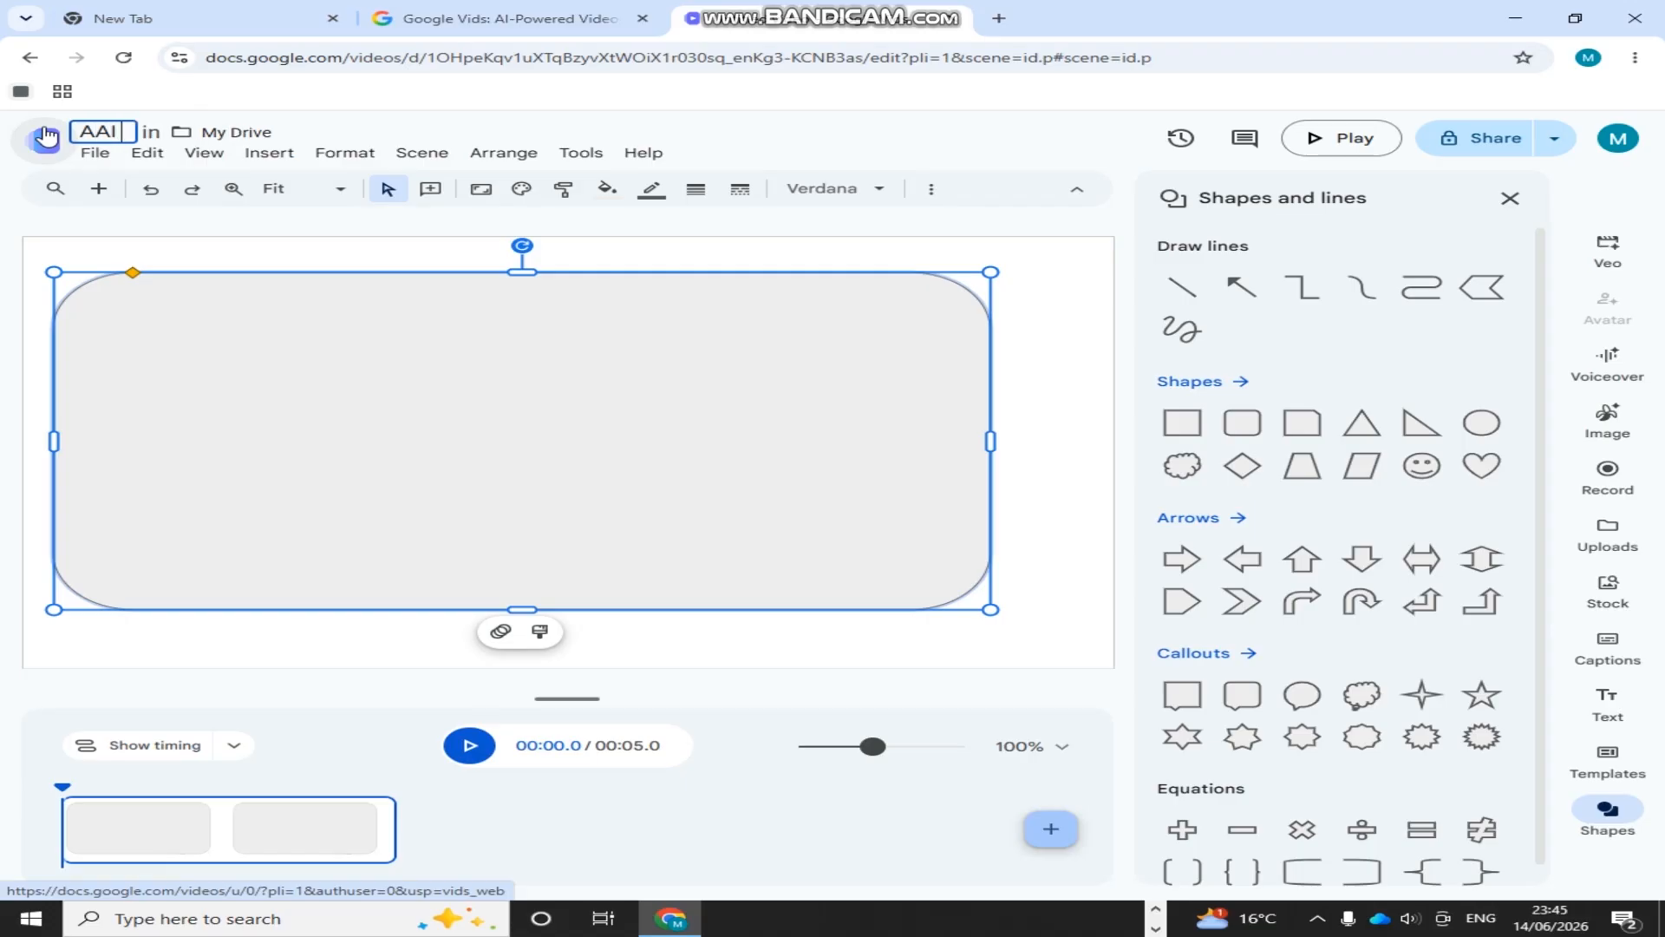
pyautogui.press('BackSpace')
pyautogui.press('BackSpace')
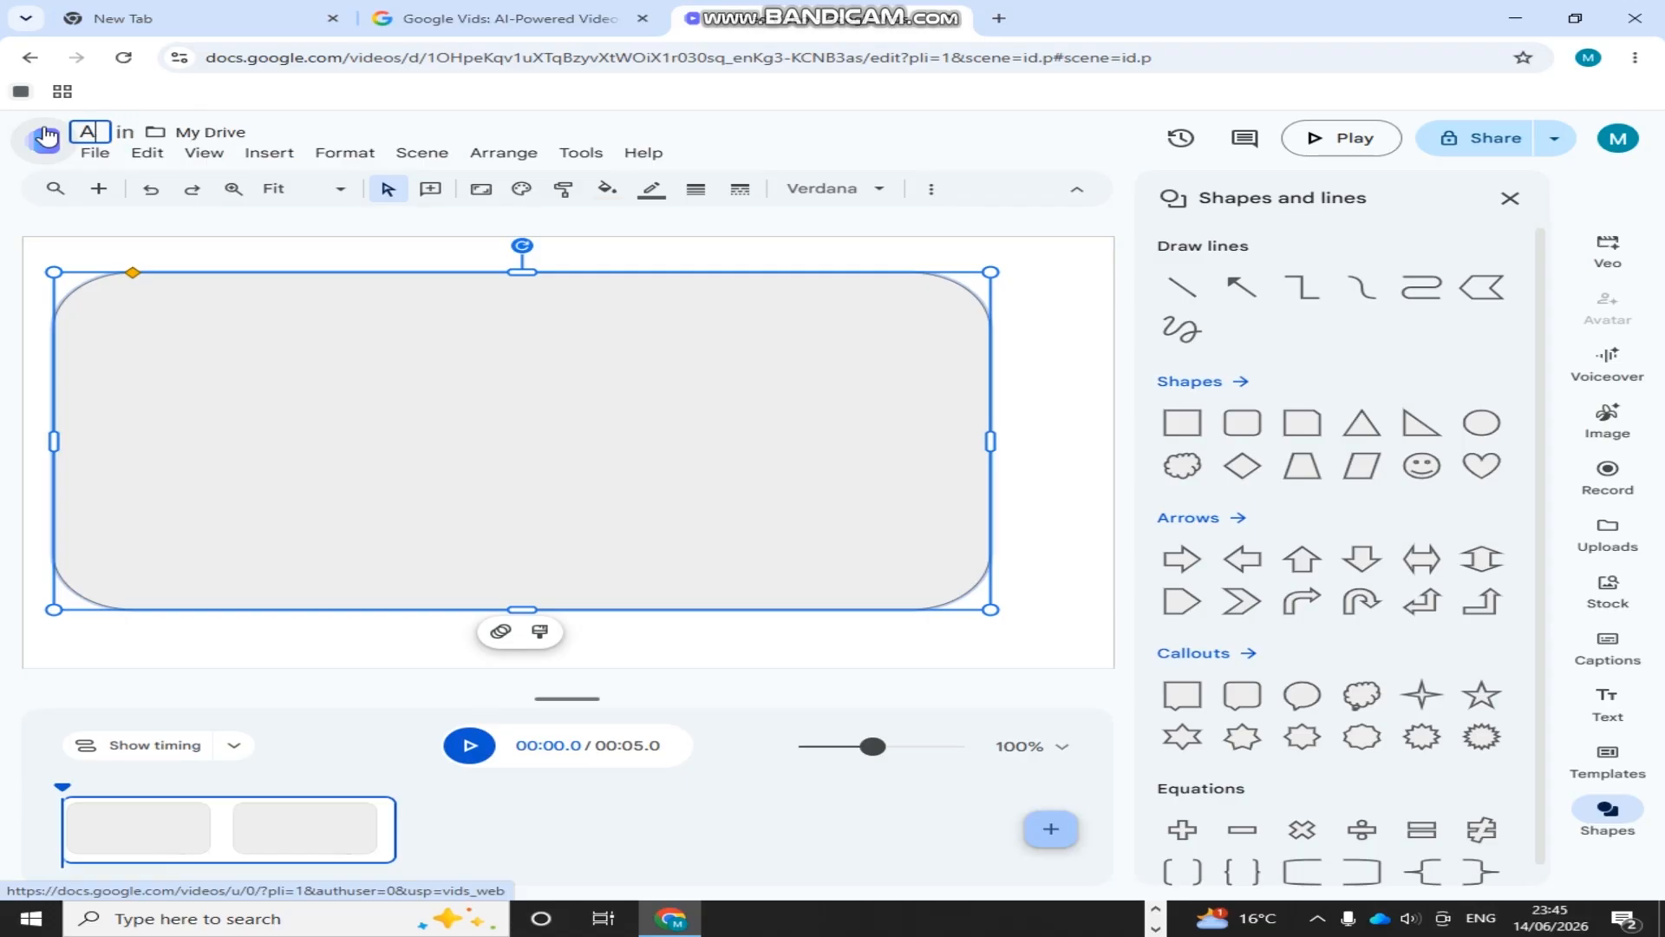
pyautogui.write('I')
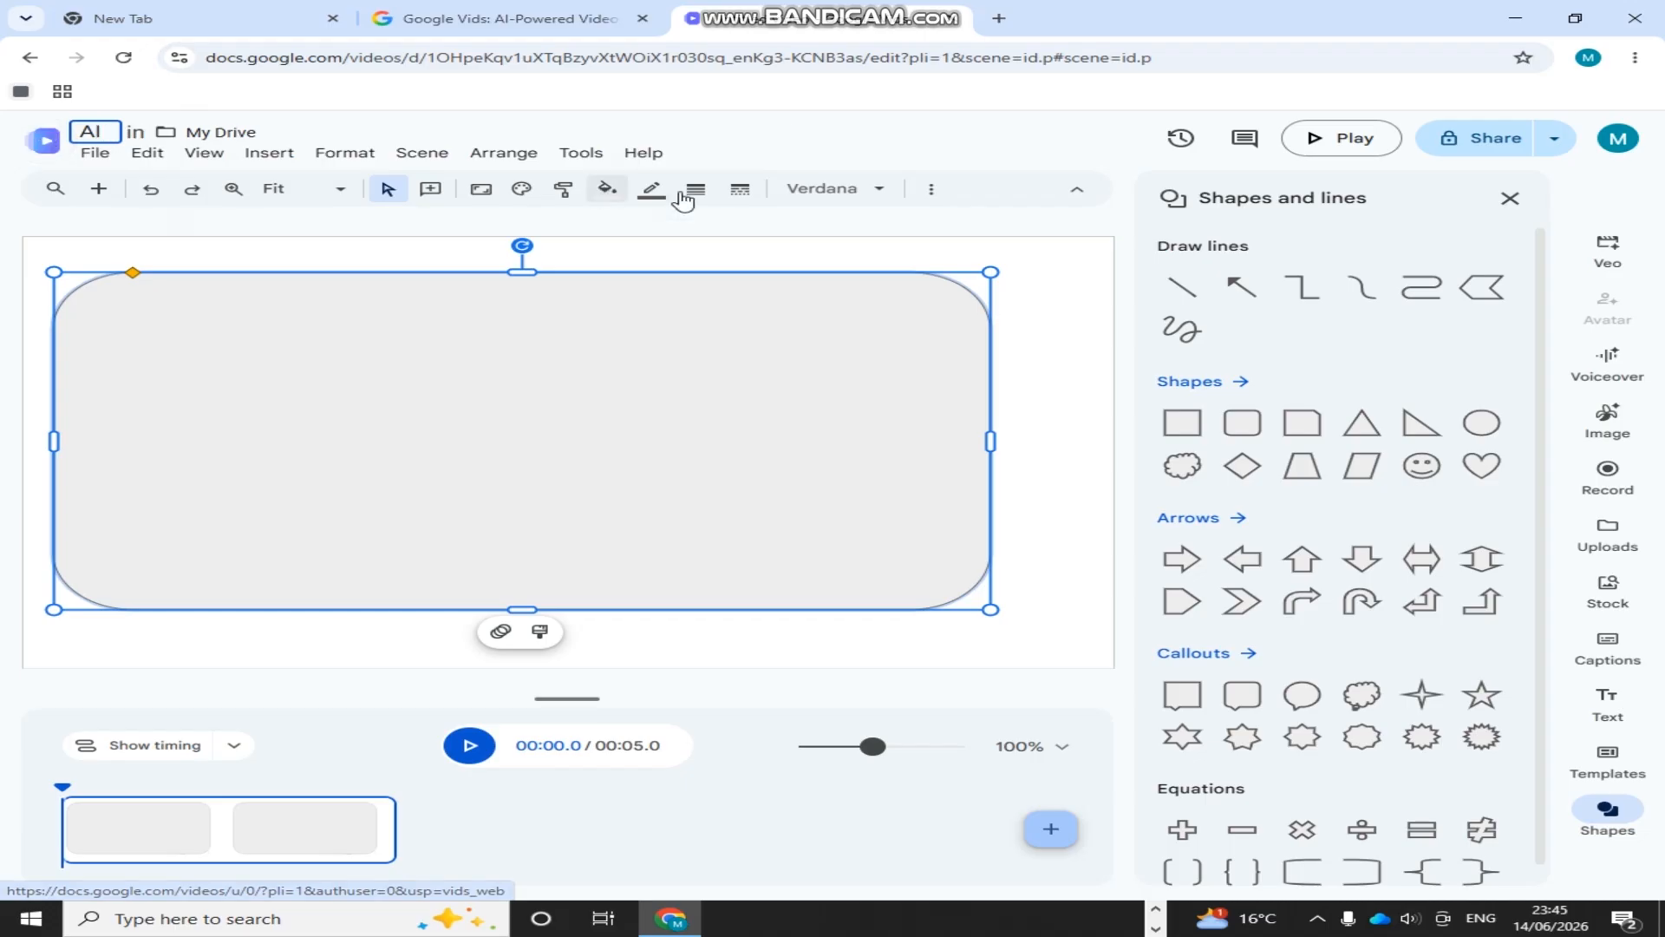
pyautogui.click(373, 823)
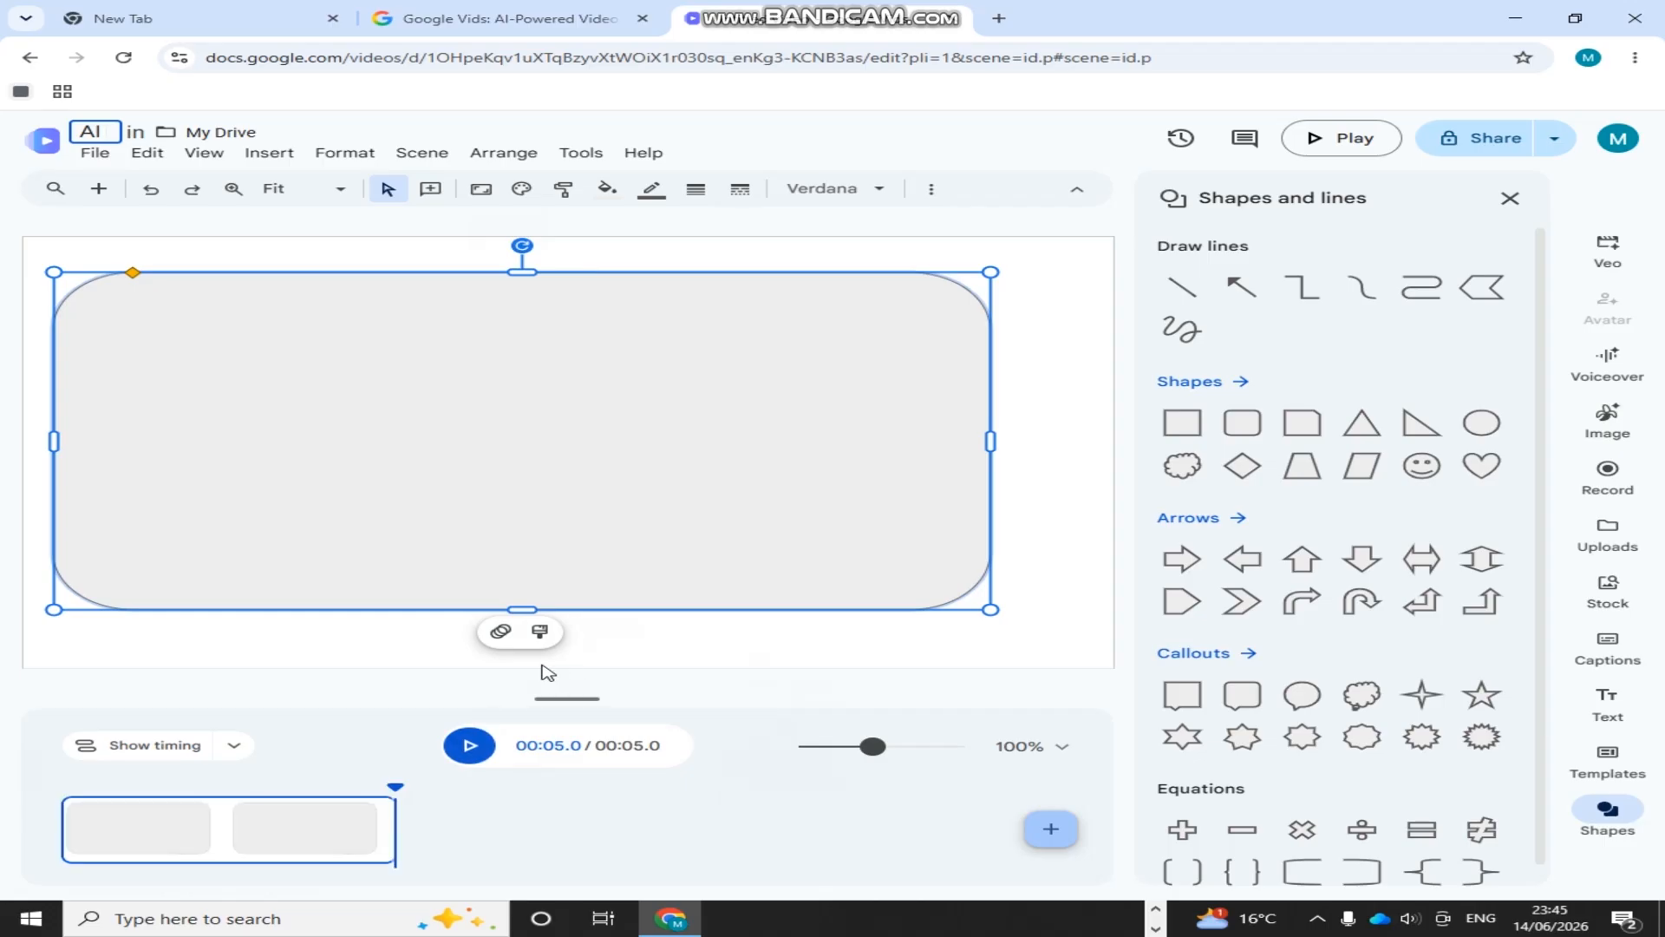
pyautogui.write('A')
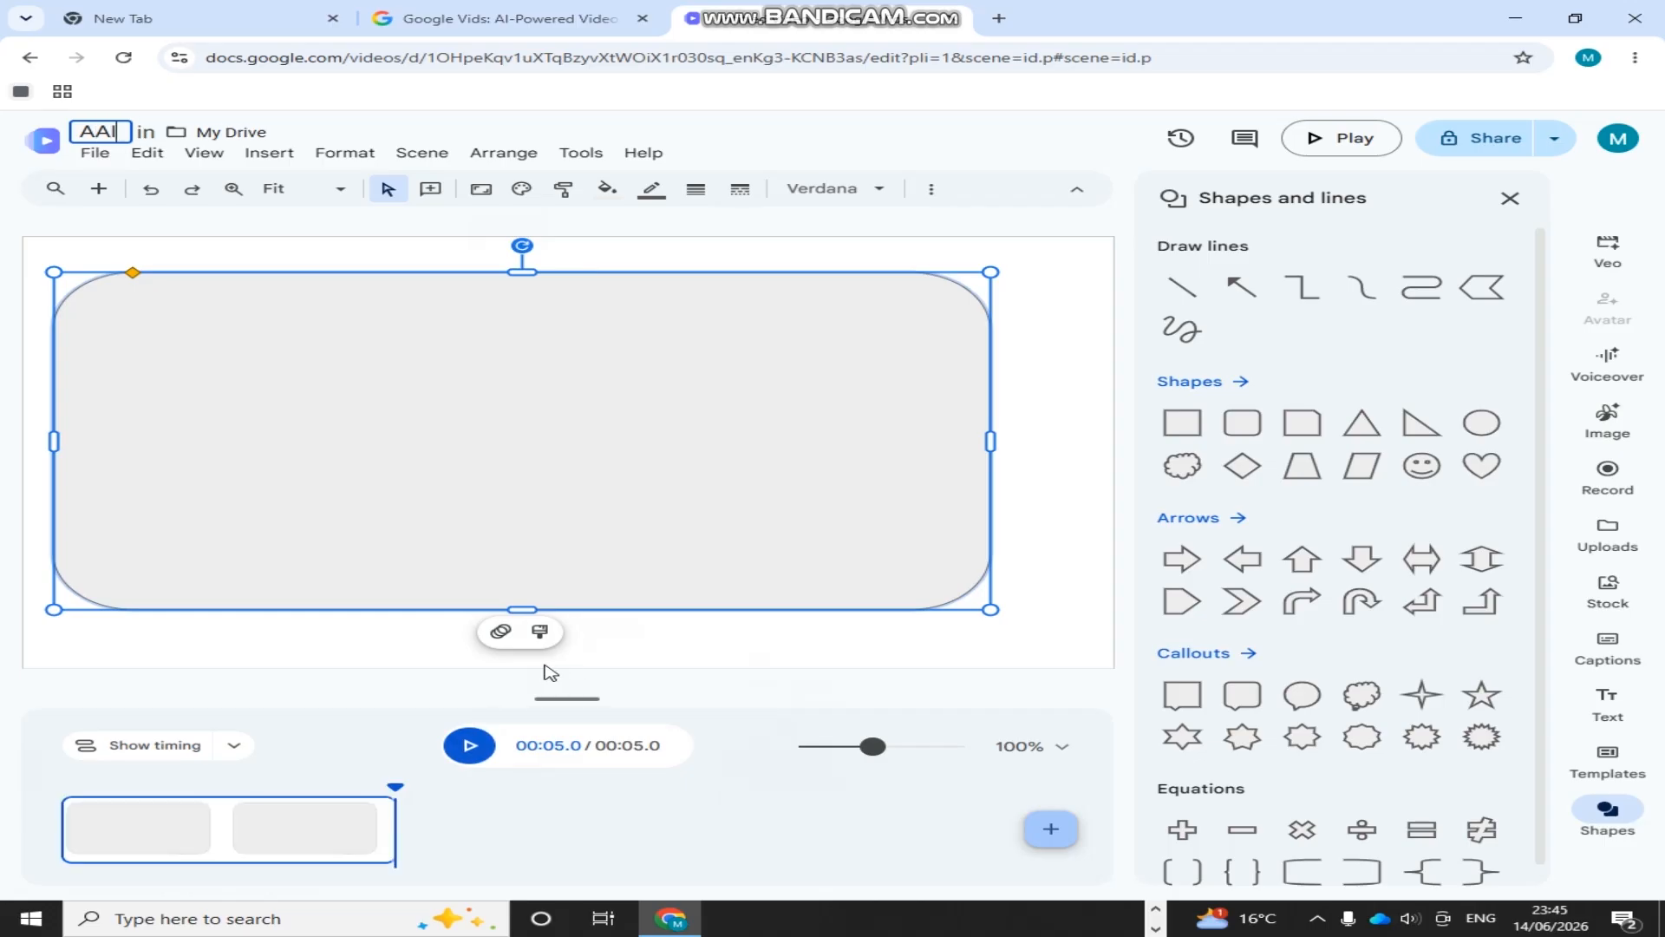
# Add two blank scenes after the first scene
pyautogui.click(1051, 828)
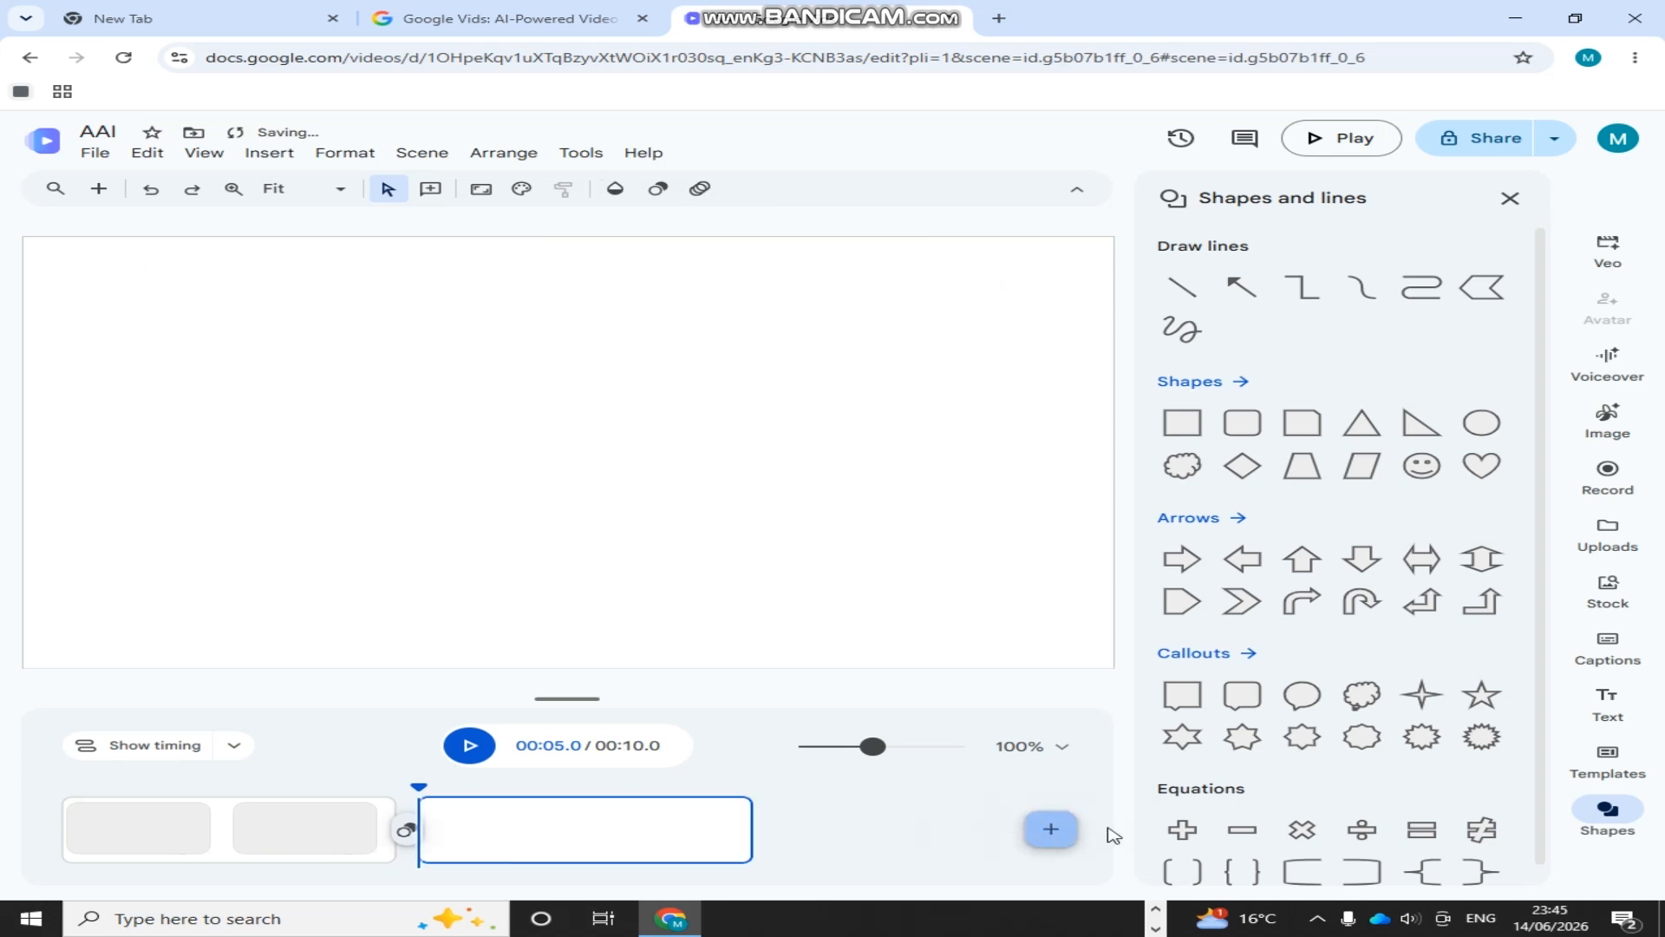
pyautogui.click(1057, 834)
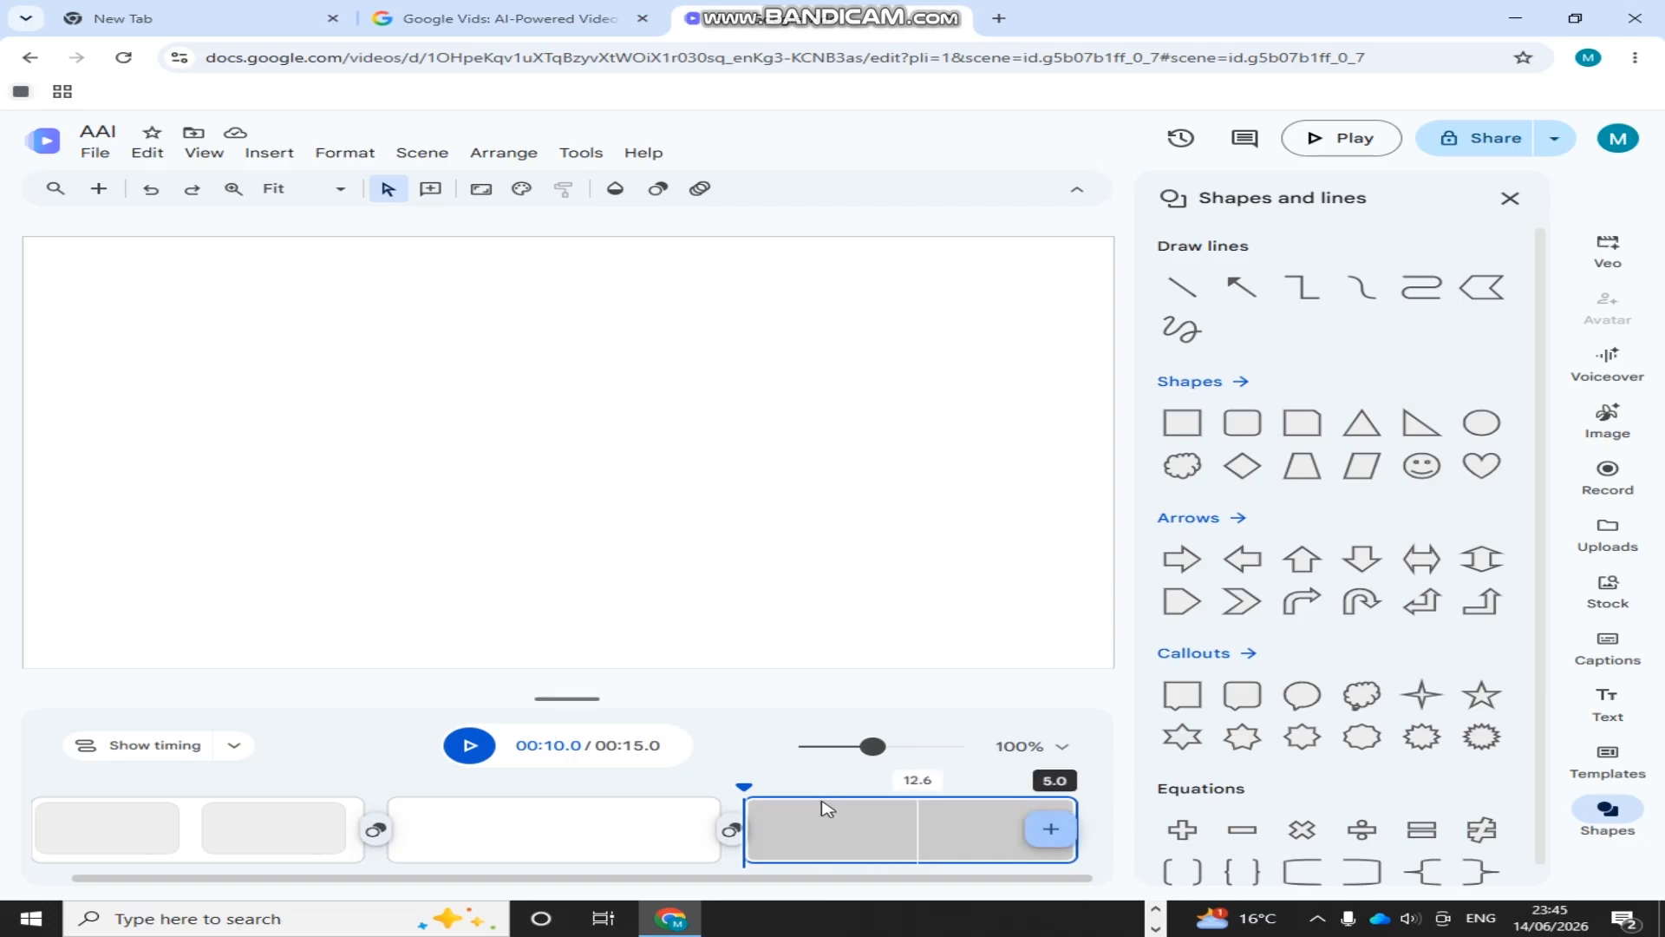
# Undo the added scenes, shapes and headline until only the empty first scene remains, and close the shapes library
pyautogui.hotkey('ctrl', 'z')
pyautogui.hotkey('ctrl', 'z')
pyautogui.hotkey('ctrl', 'z')
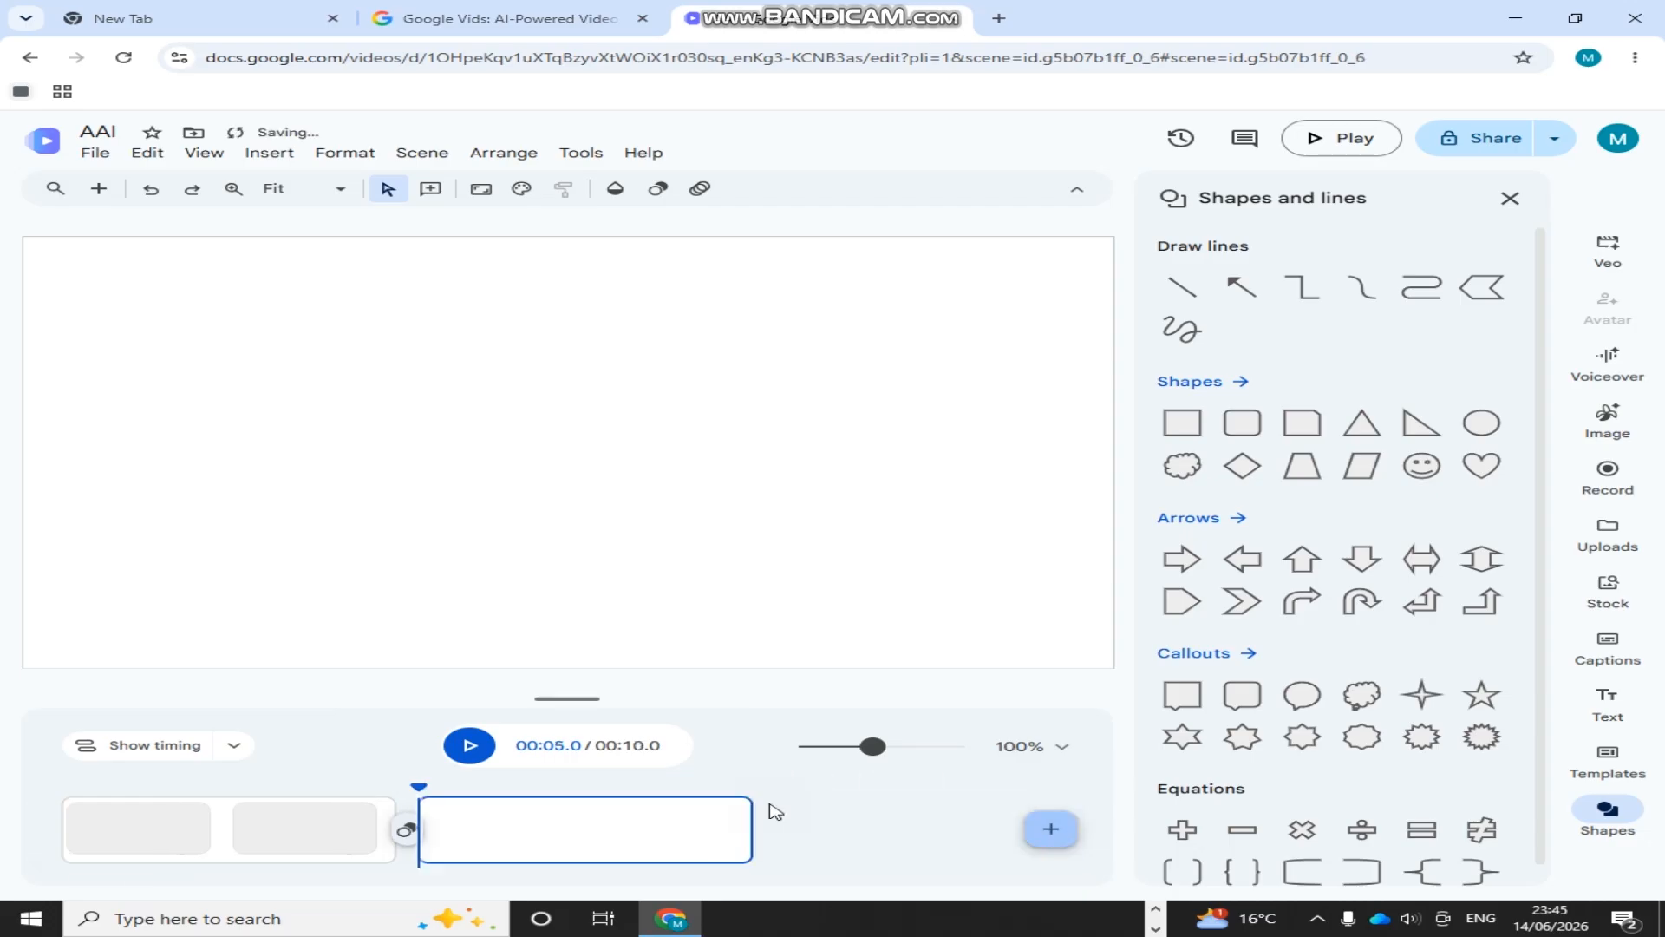
pyautogui.hotkey('ctrl', 'z')
pyautogui.hotkey('ctrl', 'z')
pyautogui.hotkey('ctrl', 'z')
pyautogui.hotkey('ctrl', 'z')
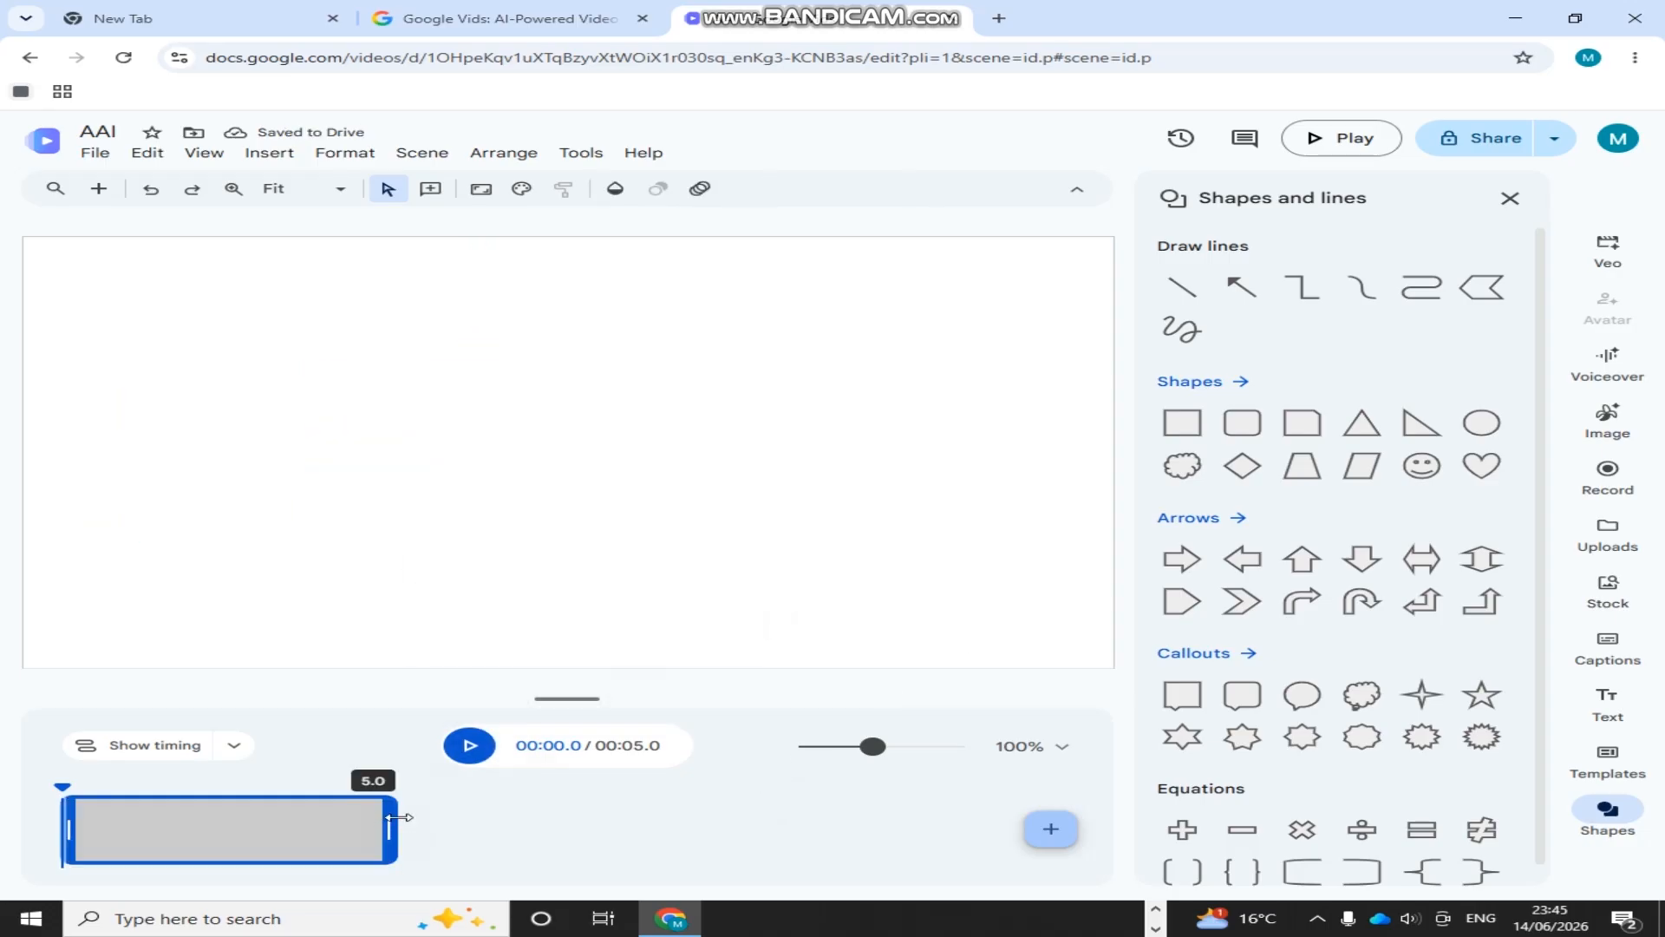
pyautogui.click(1506, 198)
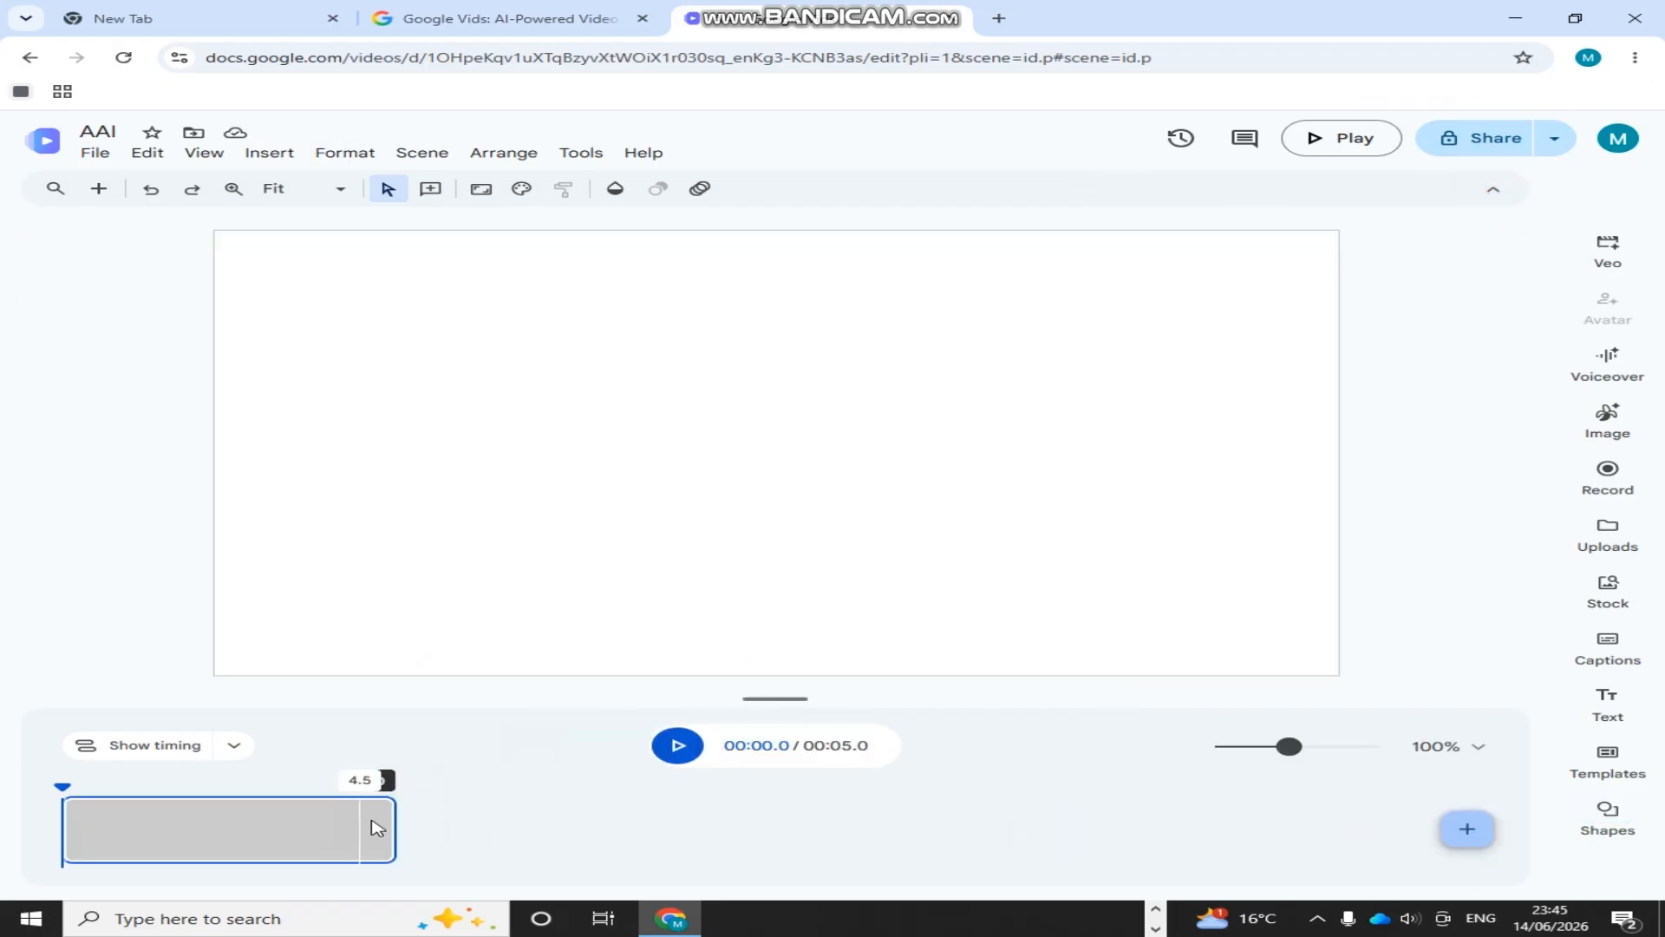
pyautogui.click(388, 830)
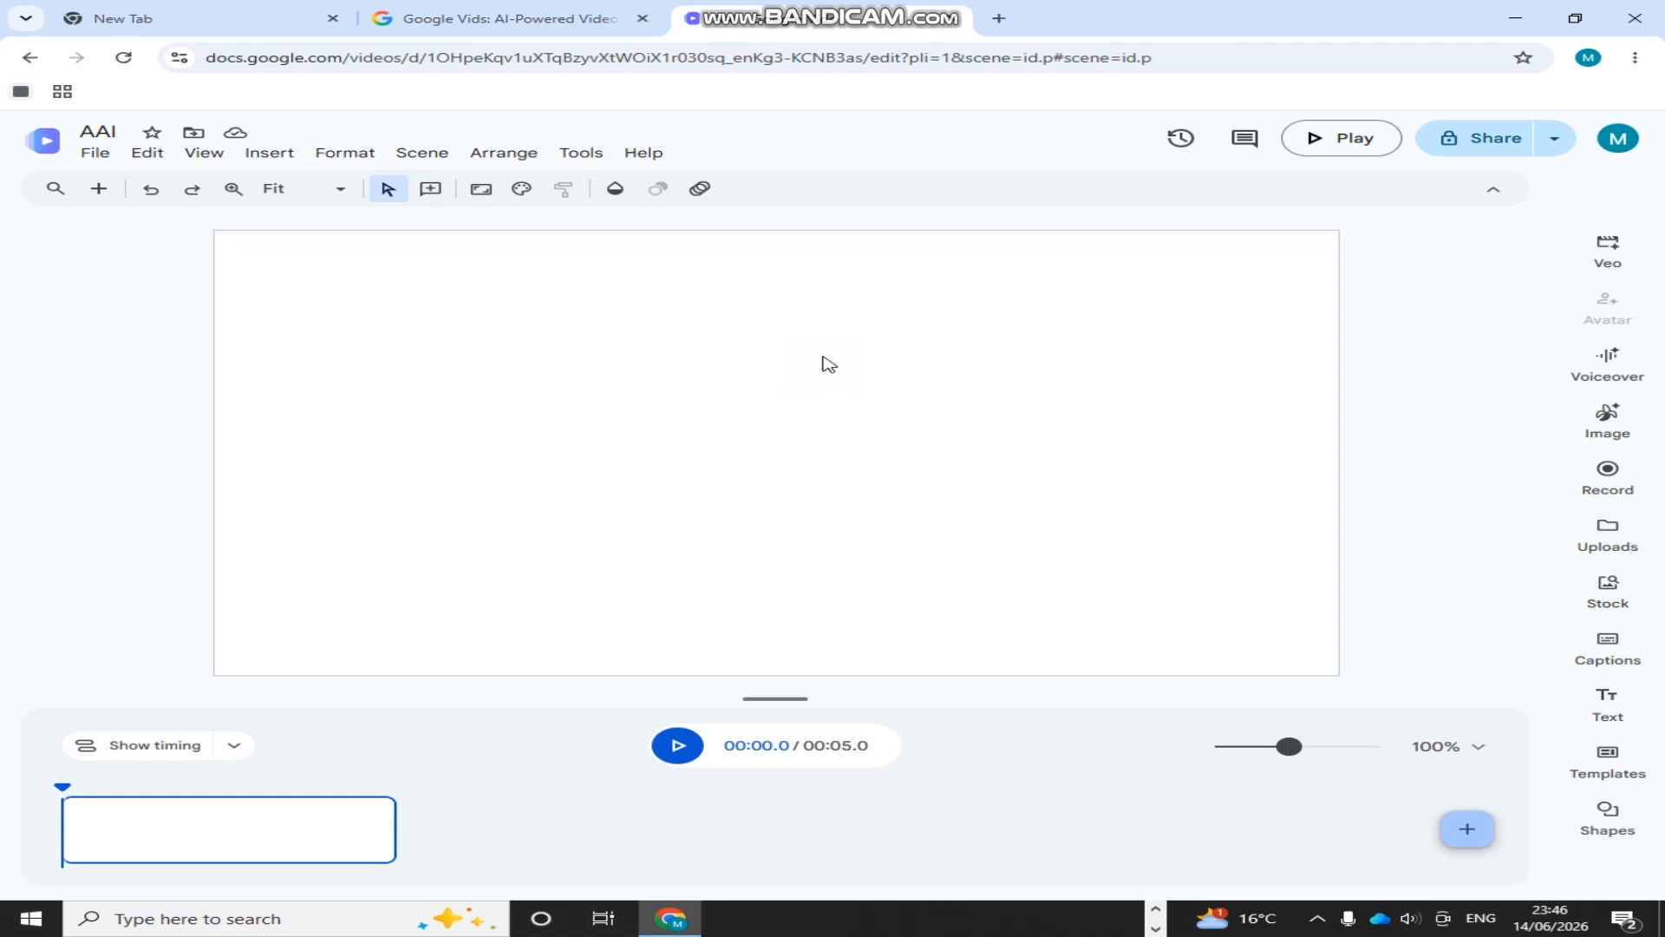
# Switch to Telegram and copy the full saved prompt about Jack and Rose laughing and talking to each other
pyautogui.click(1159, 928)
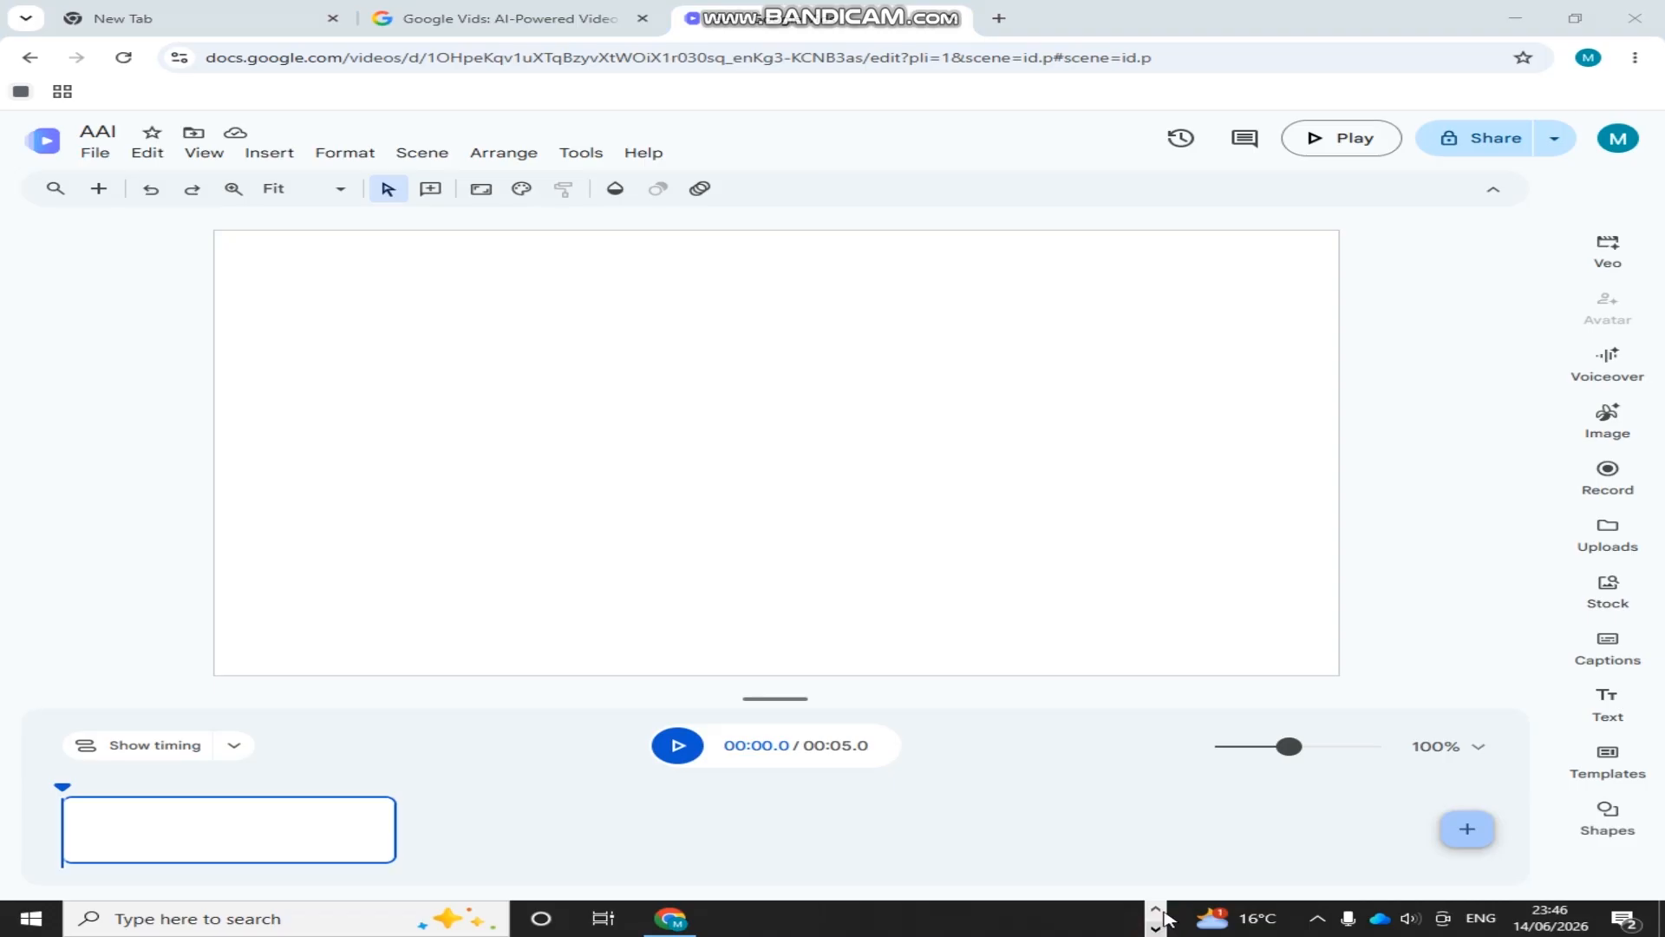
pyautogui.click(1156, 910)
pyautogui.click(1067, 918)
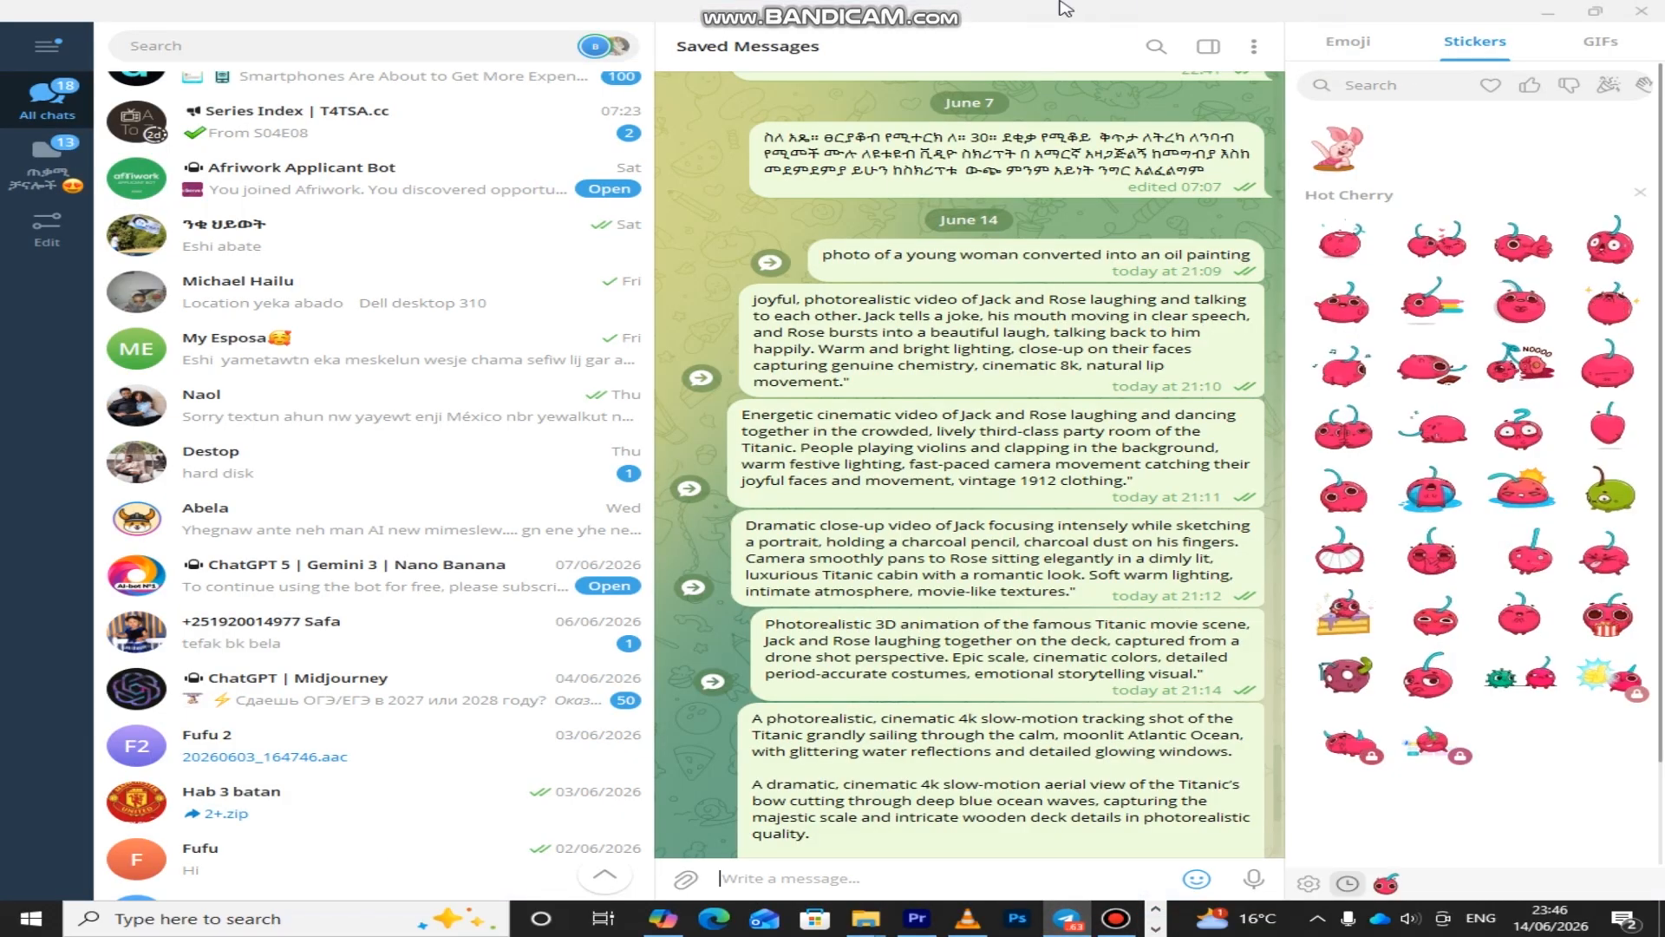
pyautogui.scroll(1, 759, 349)
pyautogui.moveTo(756, 351); pyautogui.dragTo(933, 441)
pyautogui.click(941, 442)
pyautogui.moveTo(755, 352); pyautogui.dragTo(852, 436)
pyautogui.rightClick(836, 402)
pyautogui.click(979, 446)
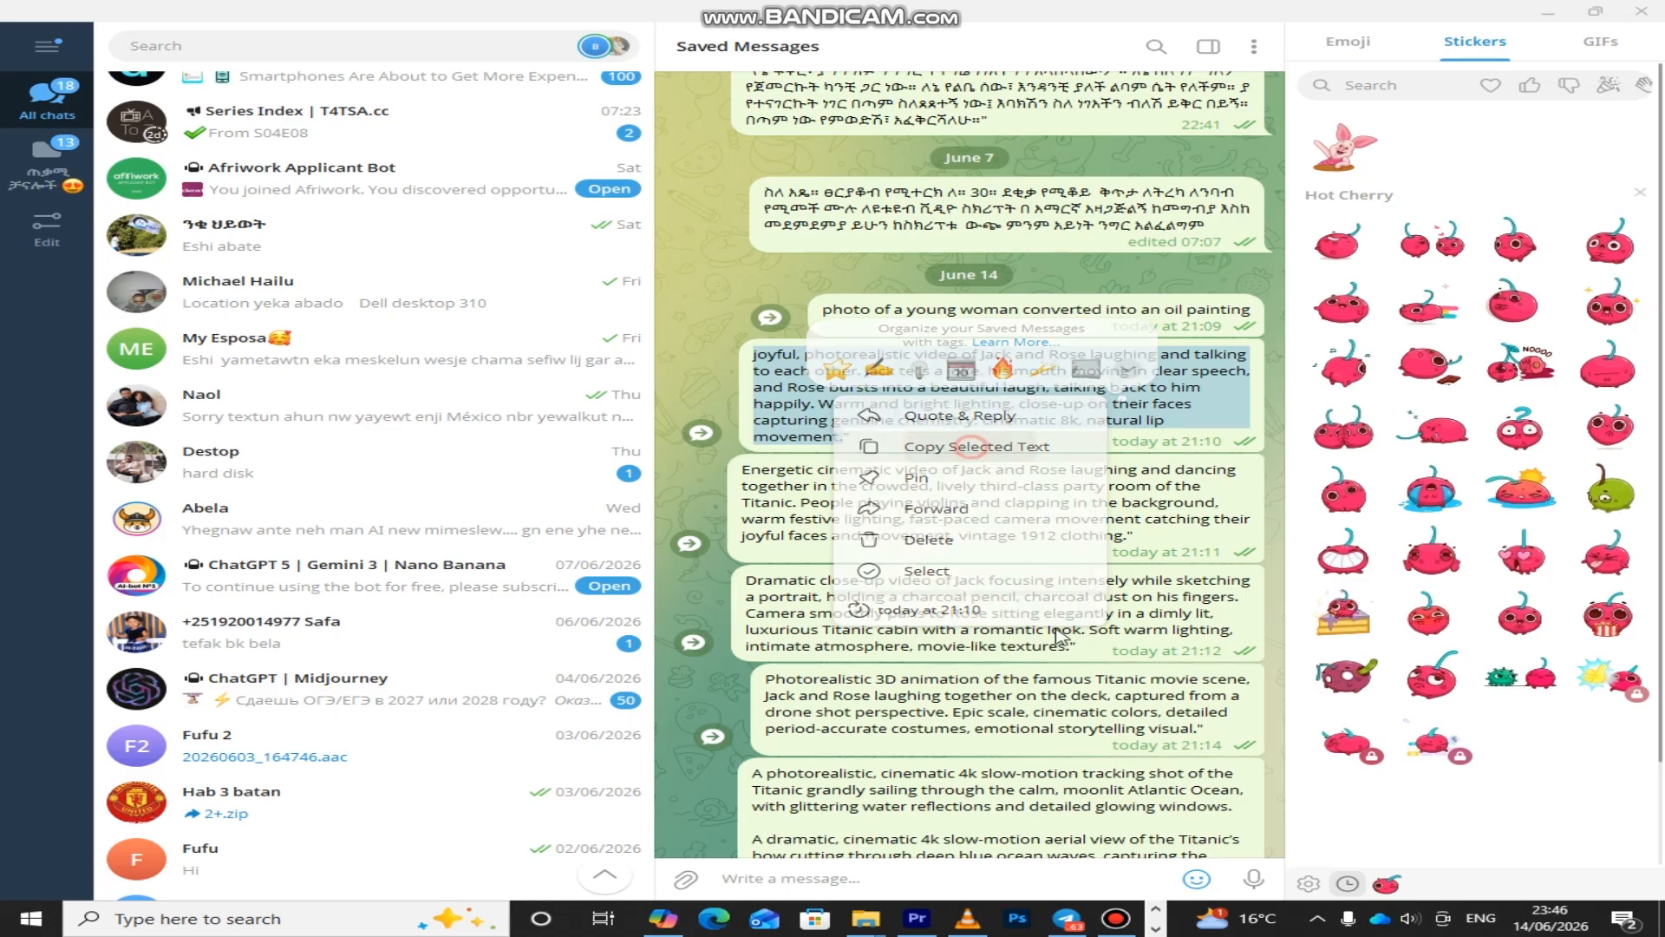
# Switch back to Google Vids and open the Veo AI video clip generator in Create from scratch mode
pyautogui.click(1155, 928)
pyautogui.click(672, 919)
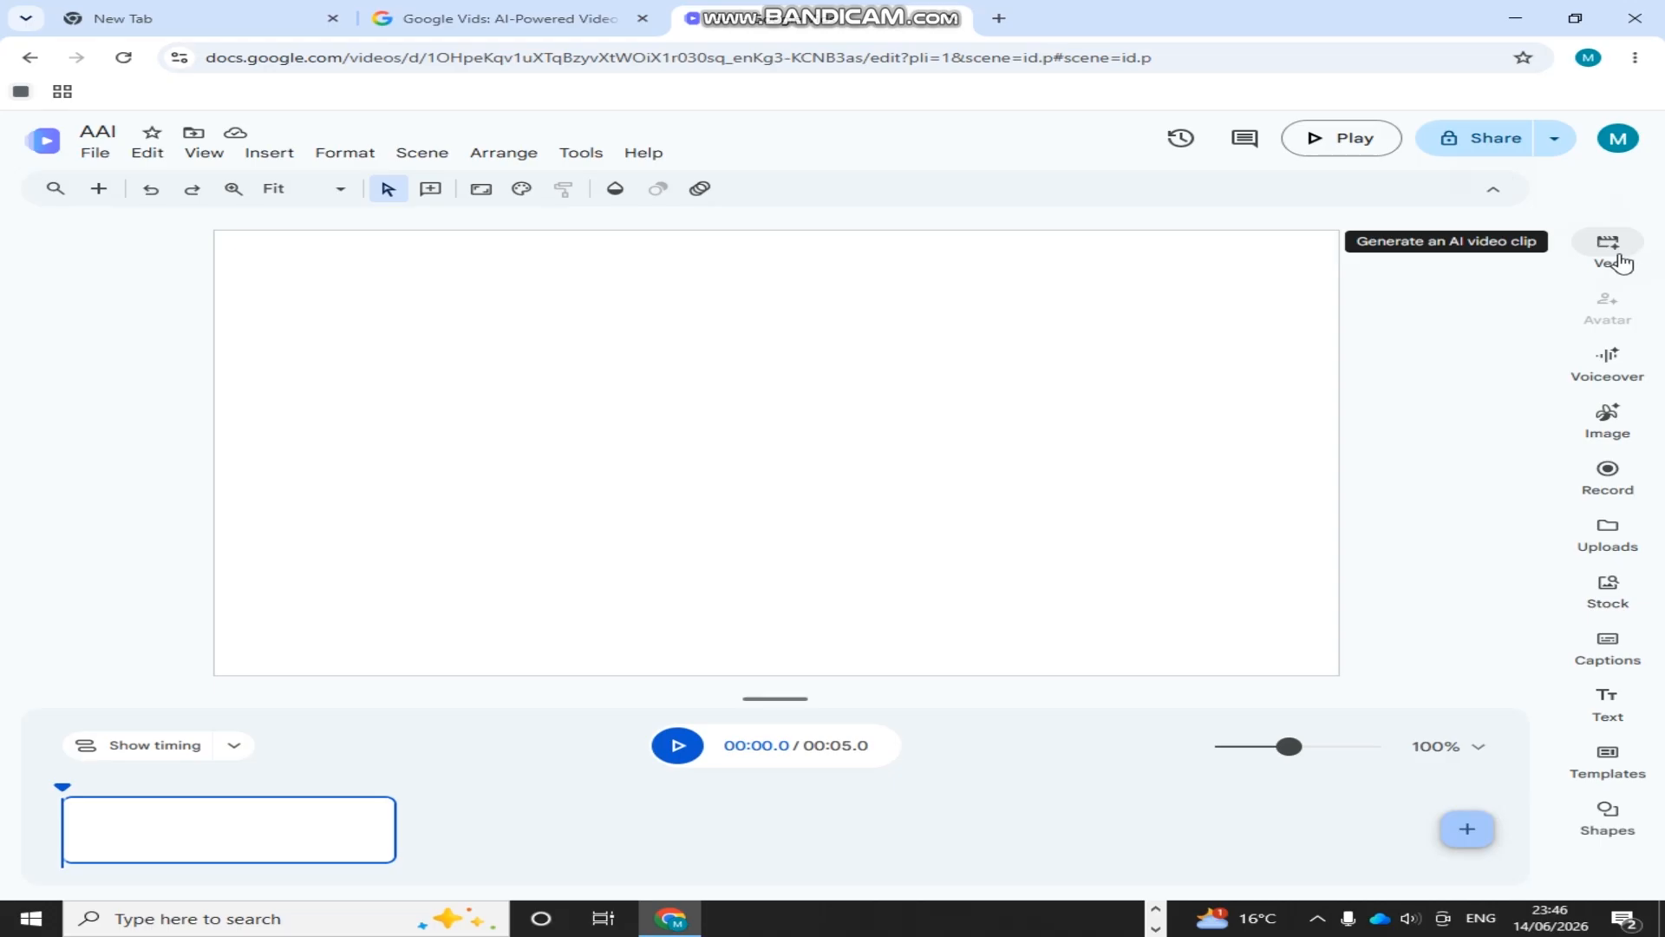
pyautogui.click(1611, 252)
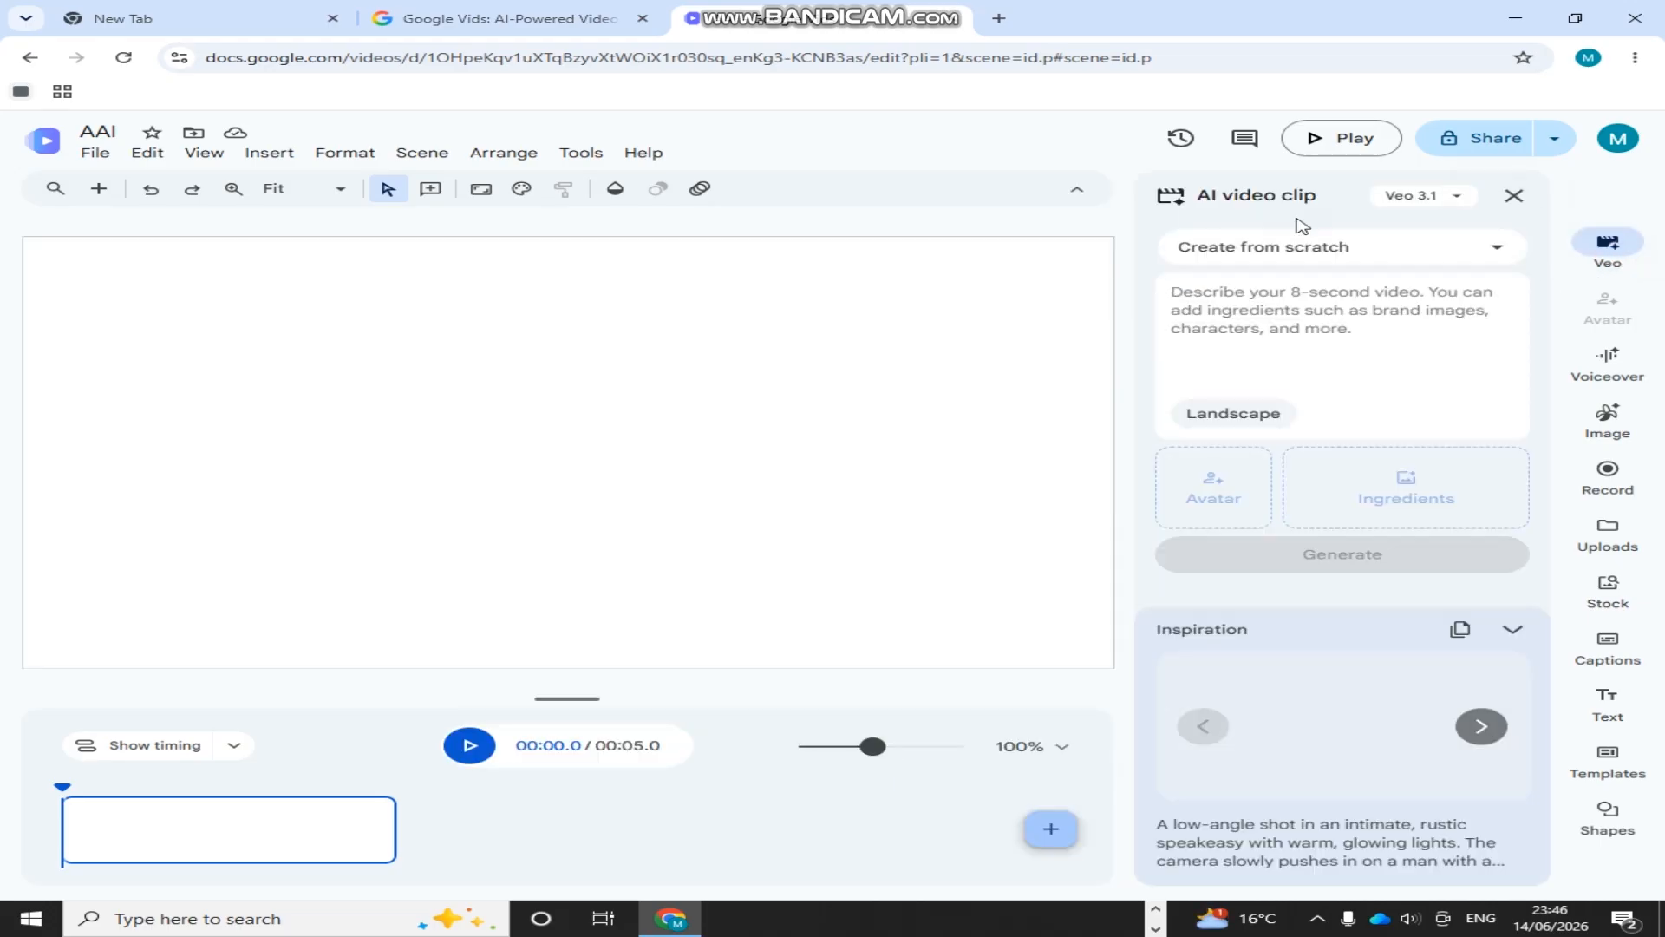
pyautogui.click(1497, 248)
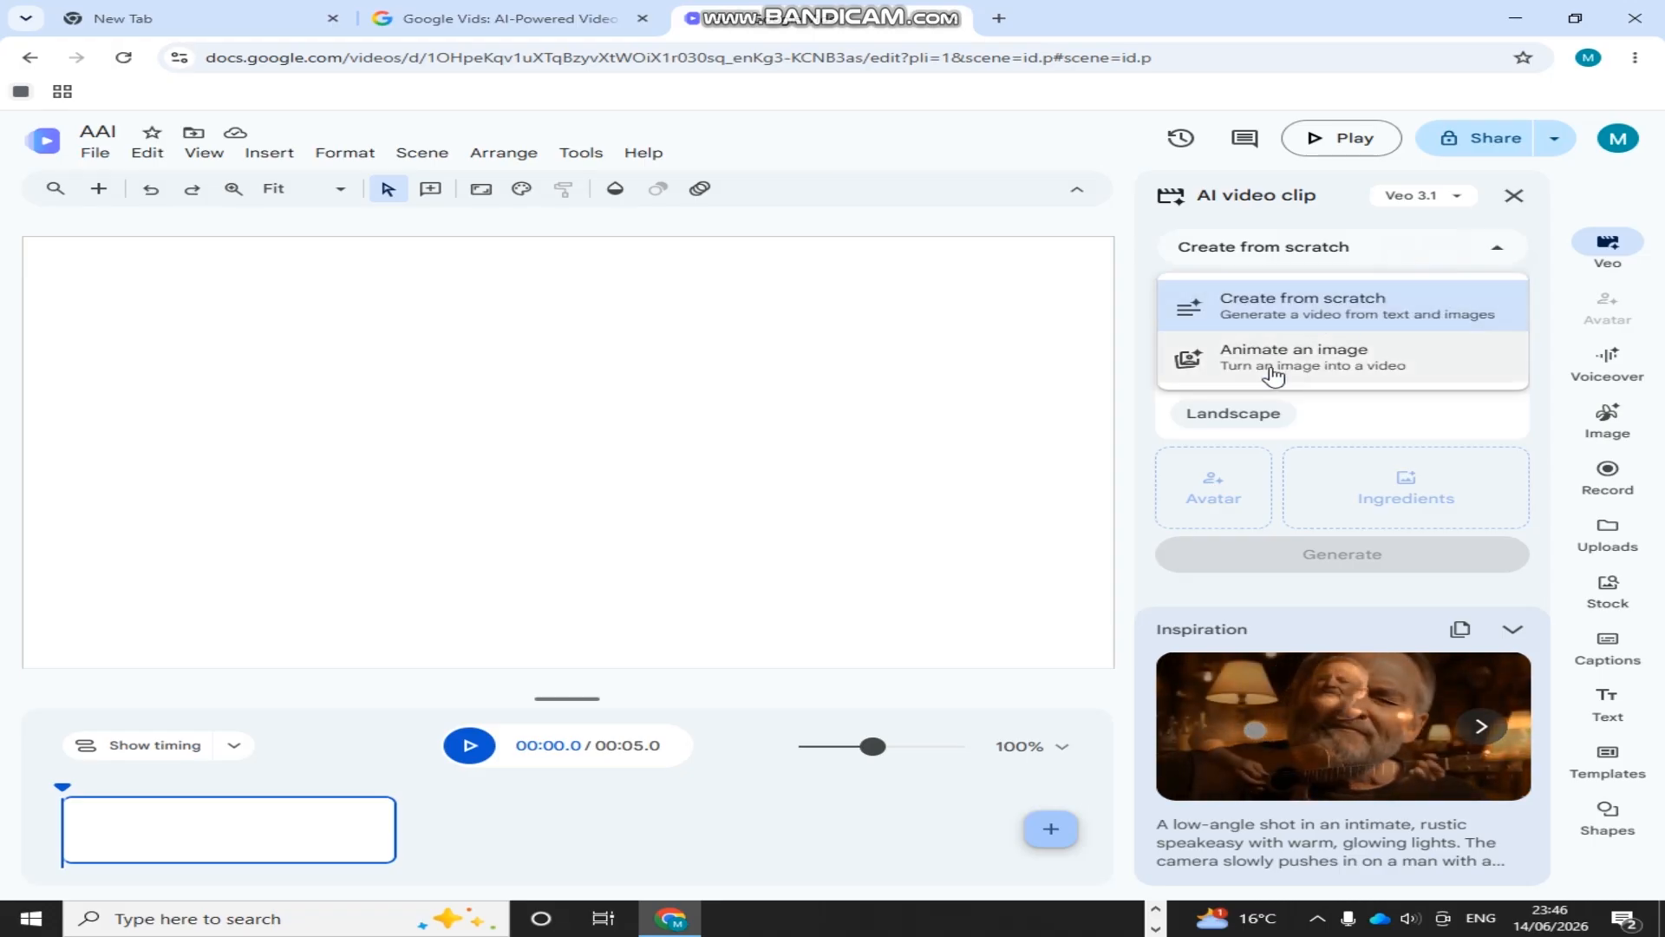
pyautogui.click(1357, 308)
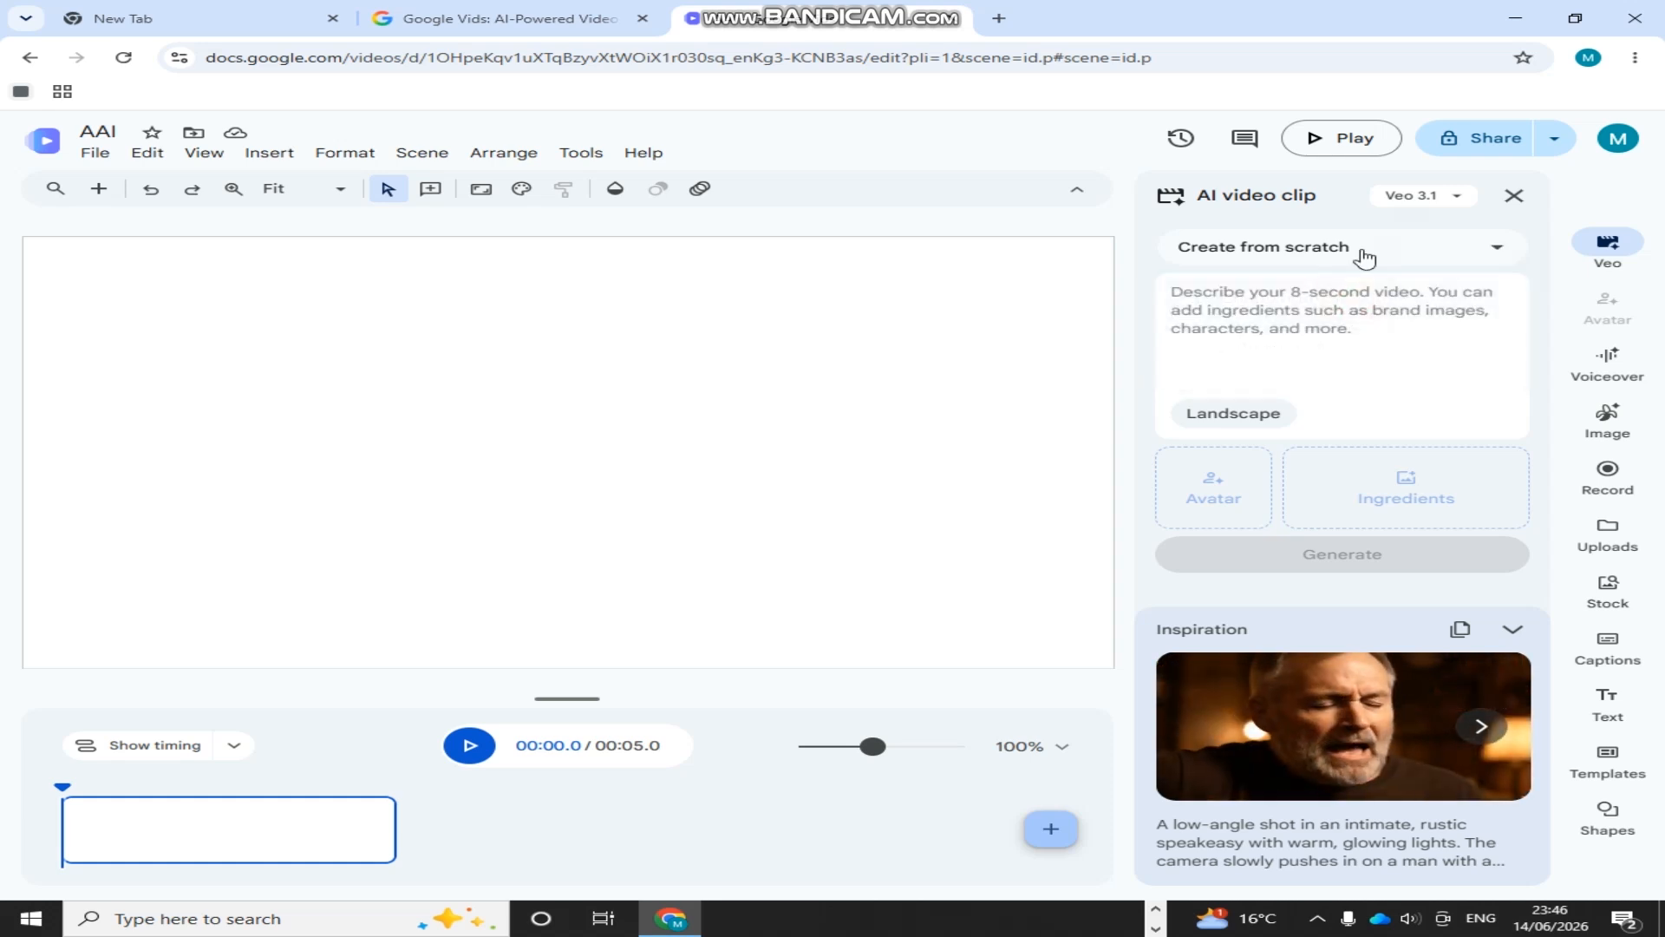
# Generate a landscape AI clip from the copied prompt about Jack and Rose laughing and talking, and preview it
pyautogui.rightClick(1215, 295)
pyautogui.click(1257, 472)
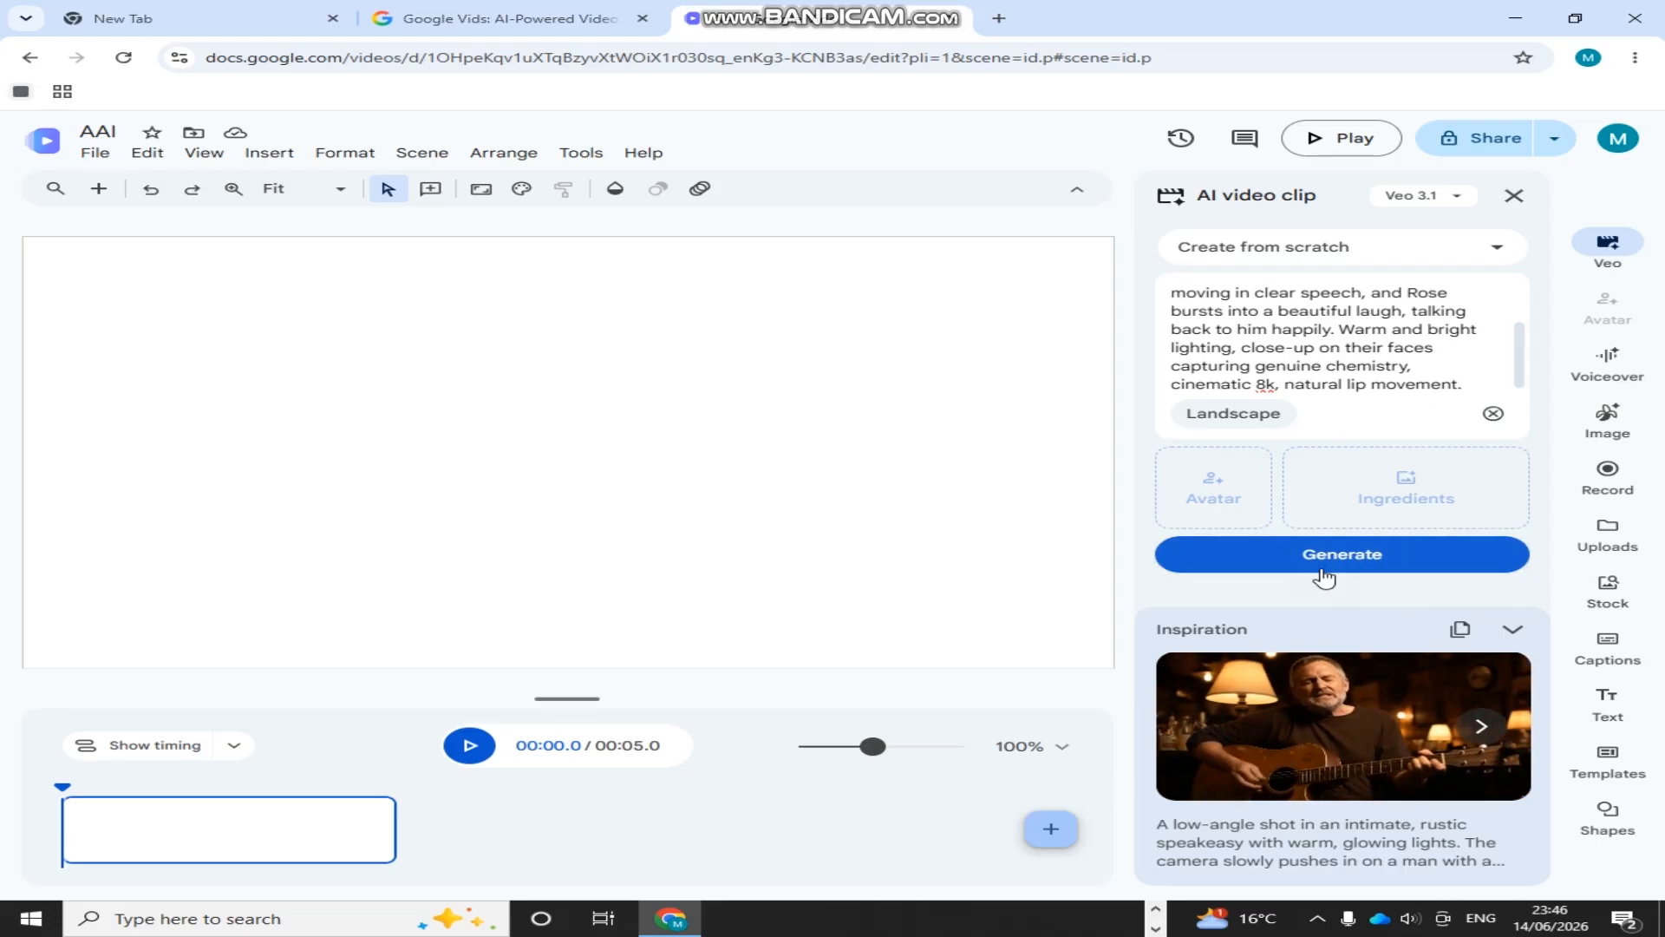
pyautogui.click(1377, 557)
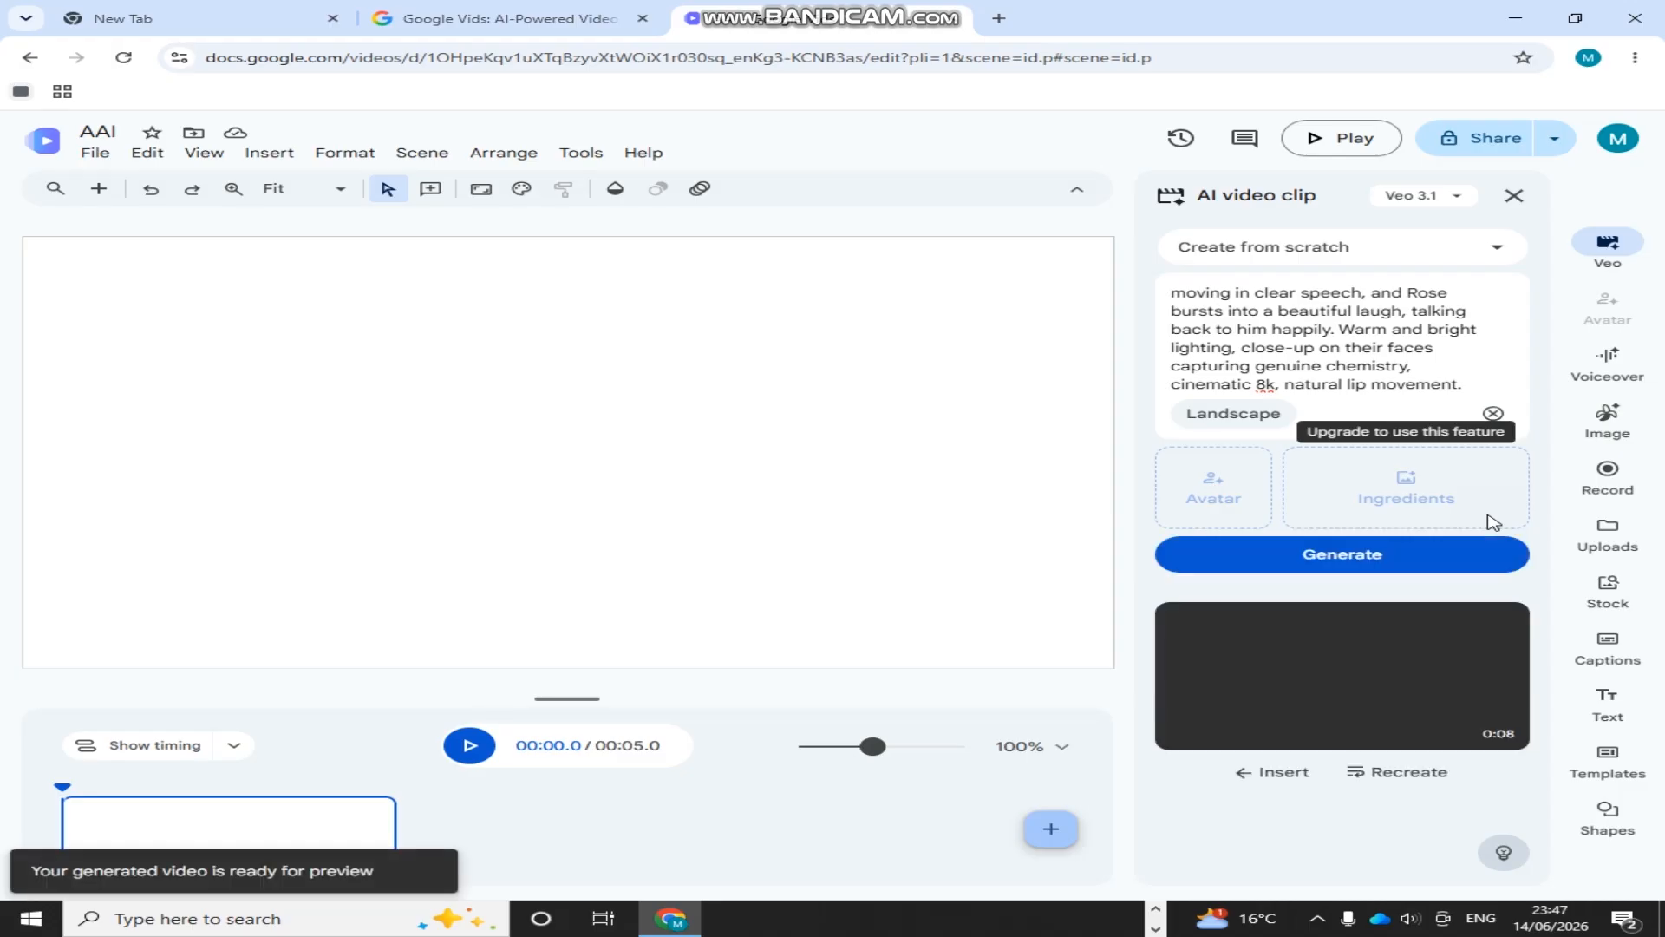
pyautogui.moveTo(1441, 712)
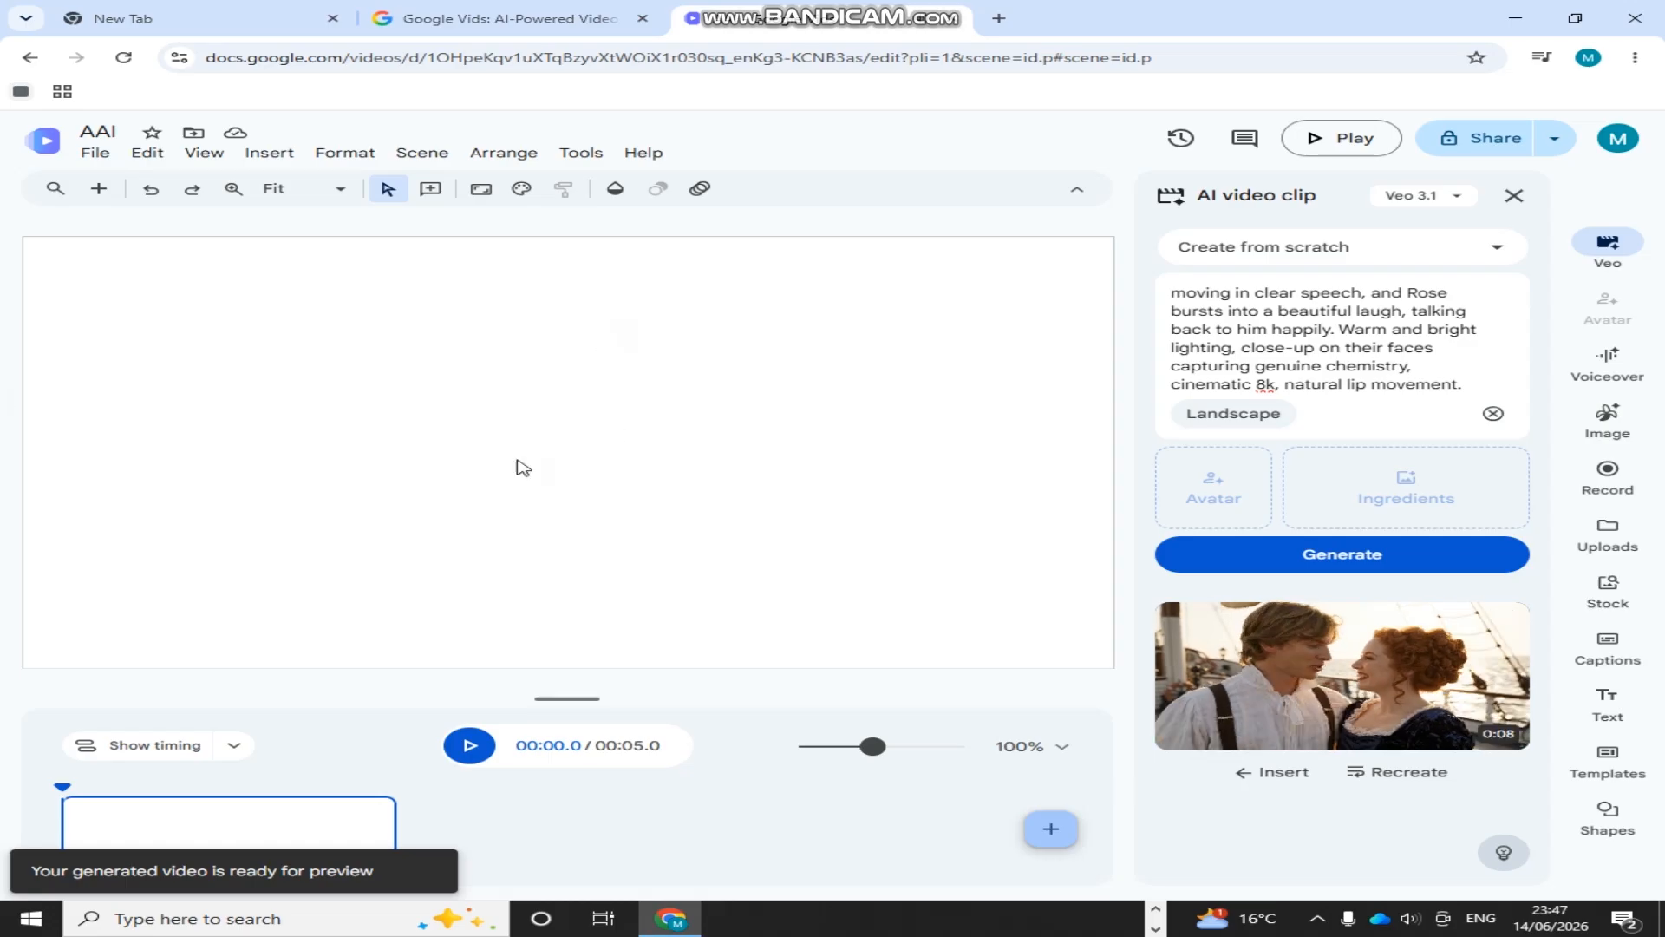
pyautogui.click(1496, 682)
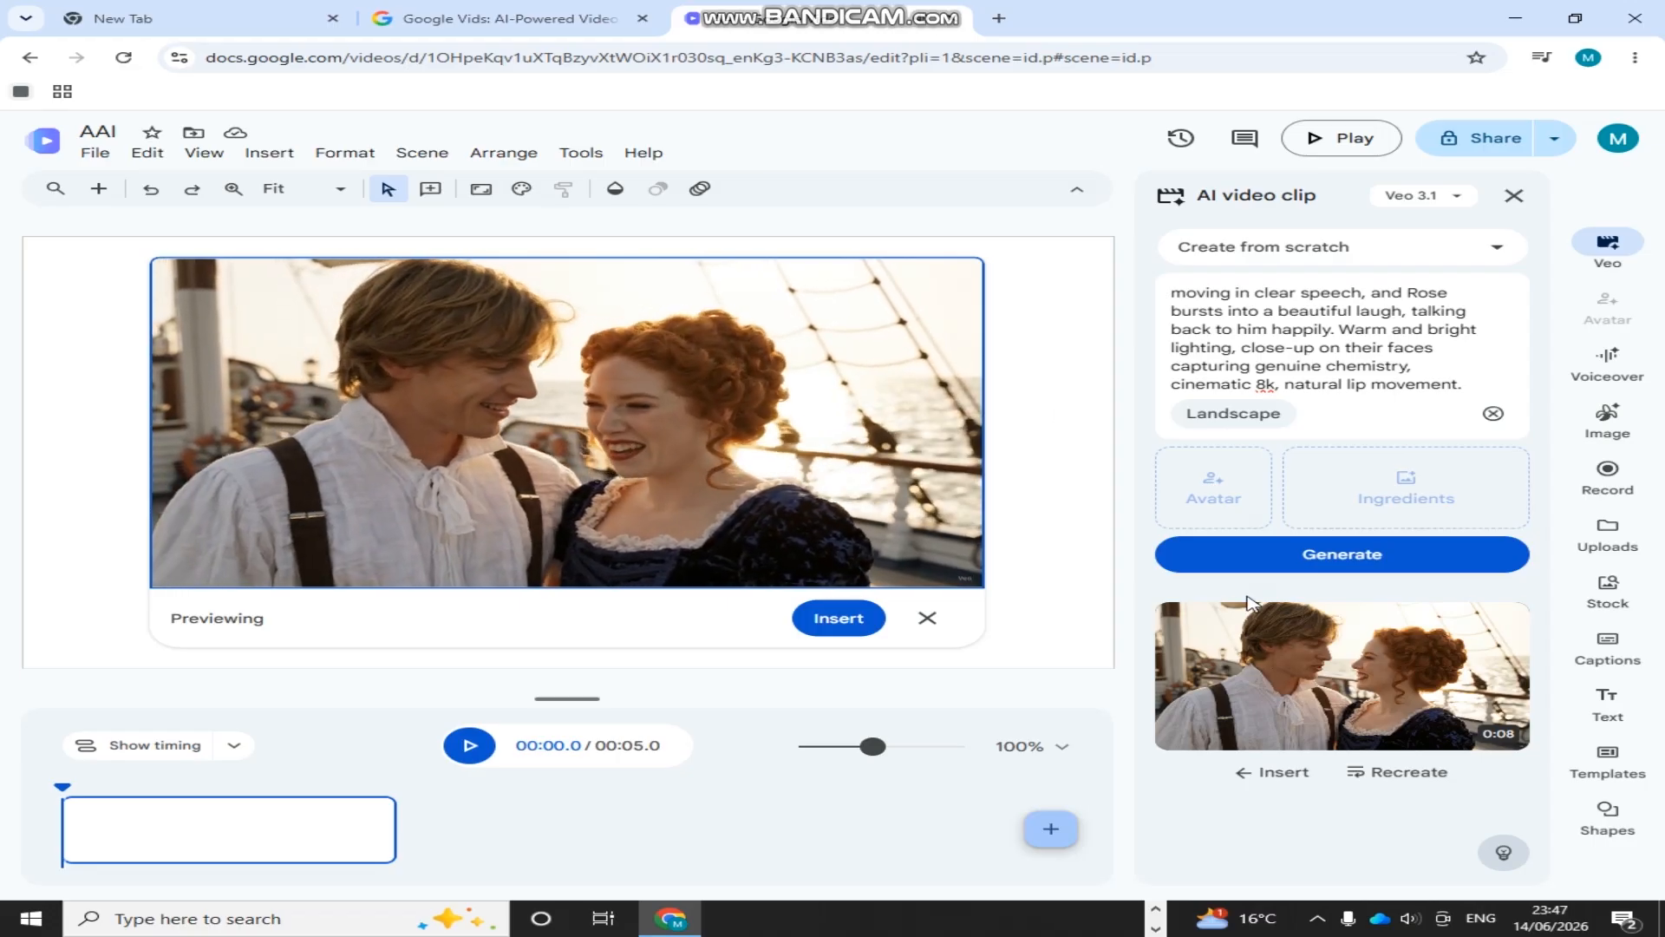
# Switch to Telegram and copy the saved prompt about Jack and Rose dancing in the Titanic's third-class party room
pyautogui.click(1154, 929)
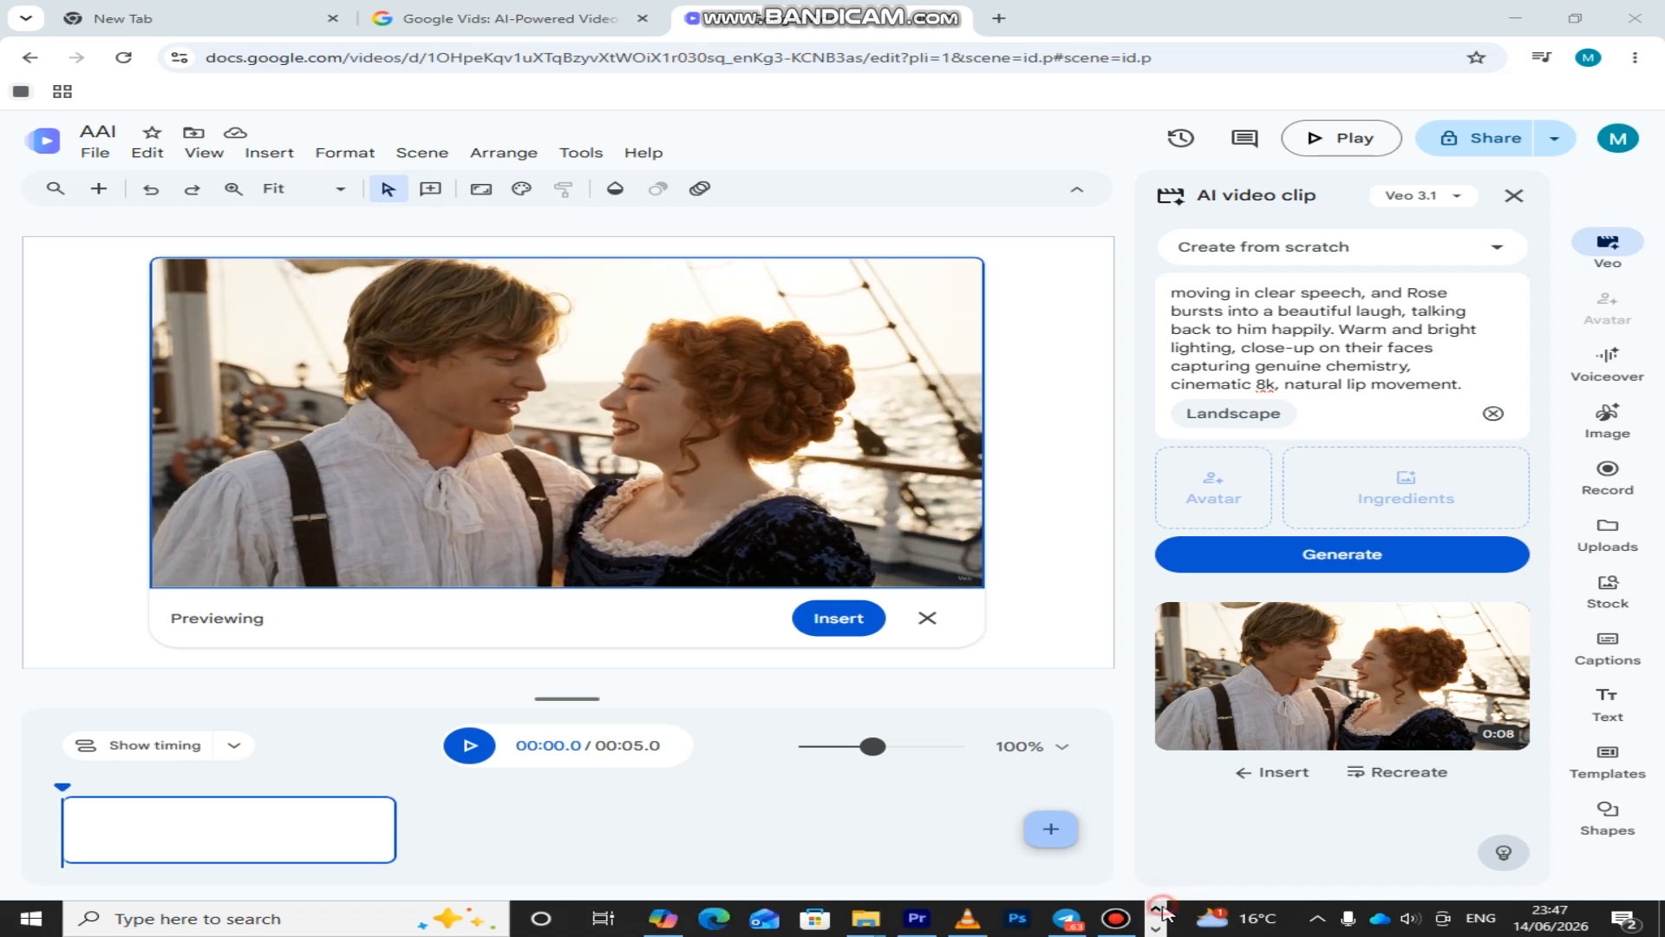
pyautogui.click(1067, 918)
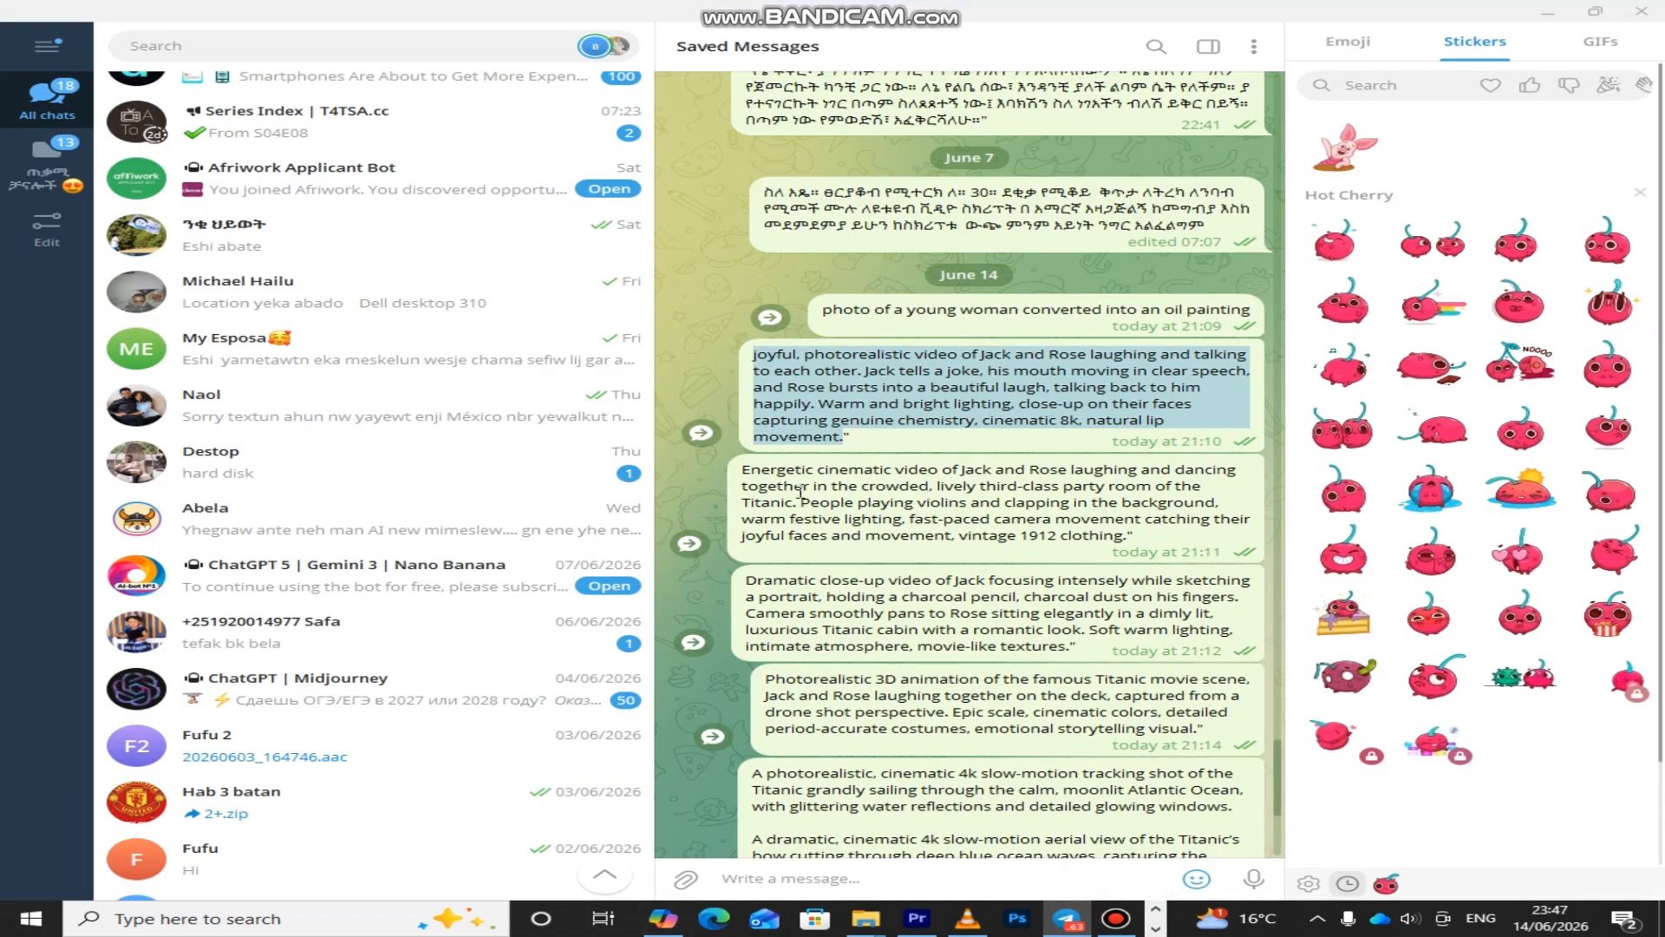
pyautogui.moveTo(751, 479); pyautogui.dragTo(1132, 536)
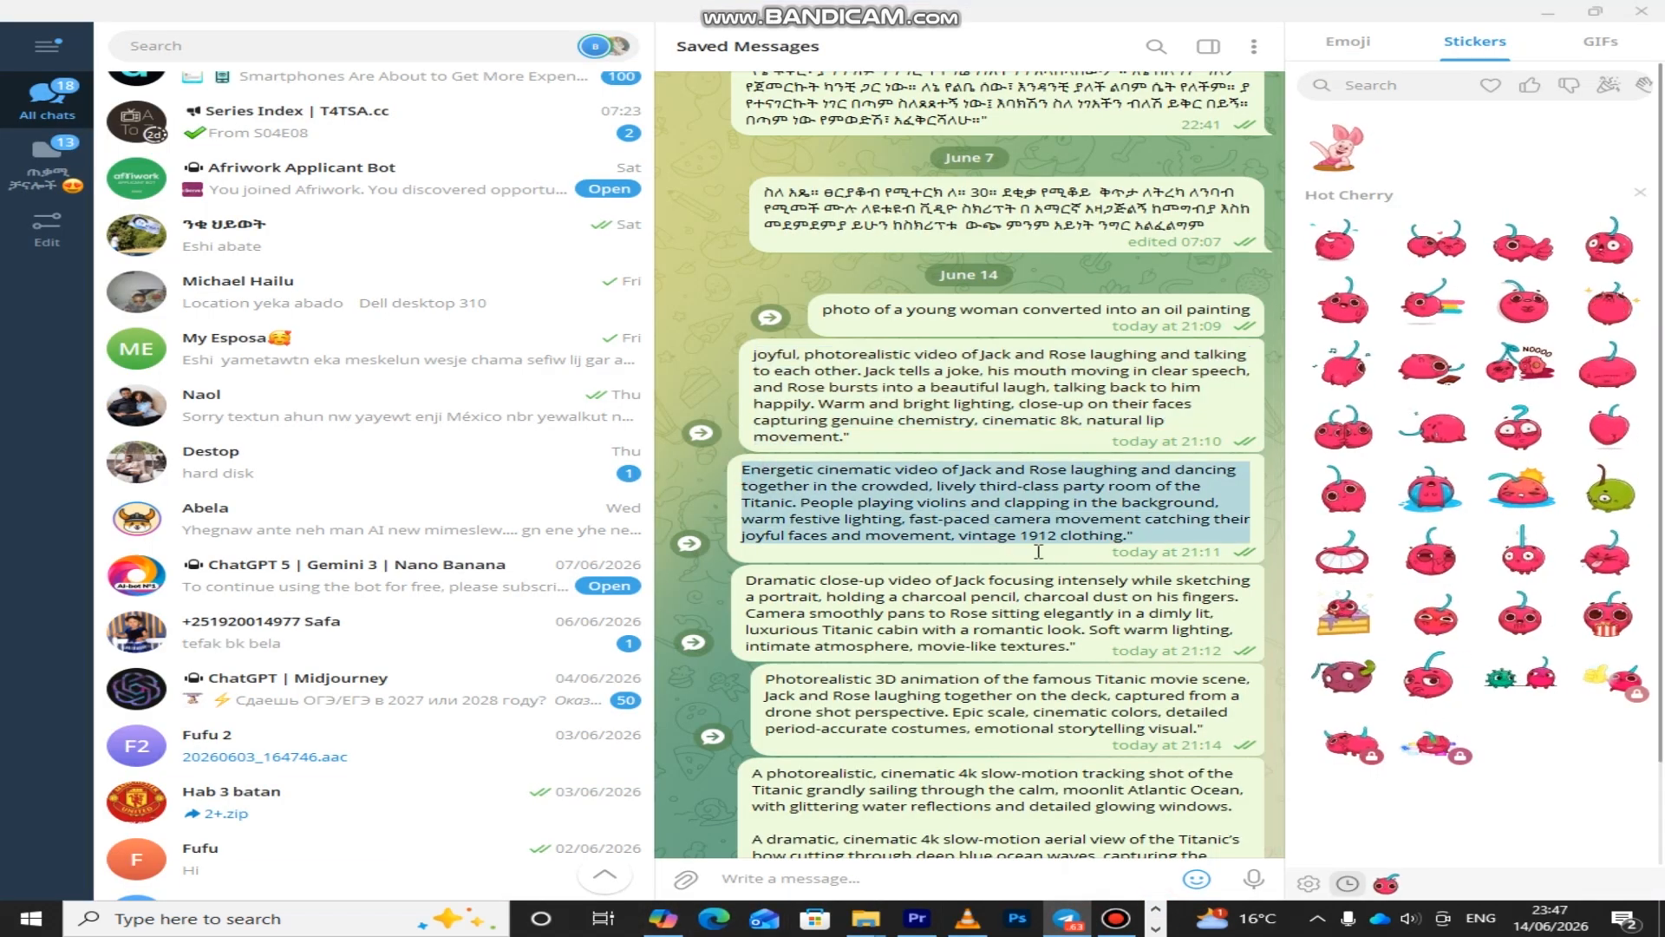
pyautogui.rightClick(886, 517)
pyautogui.click(1029, 566)
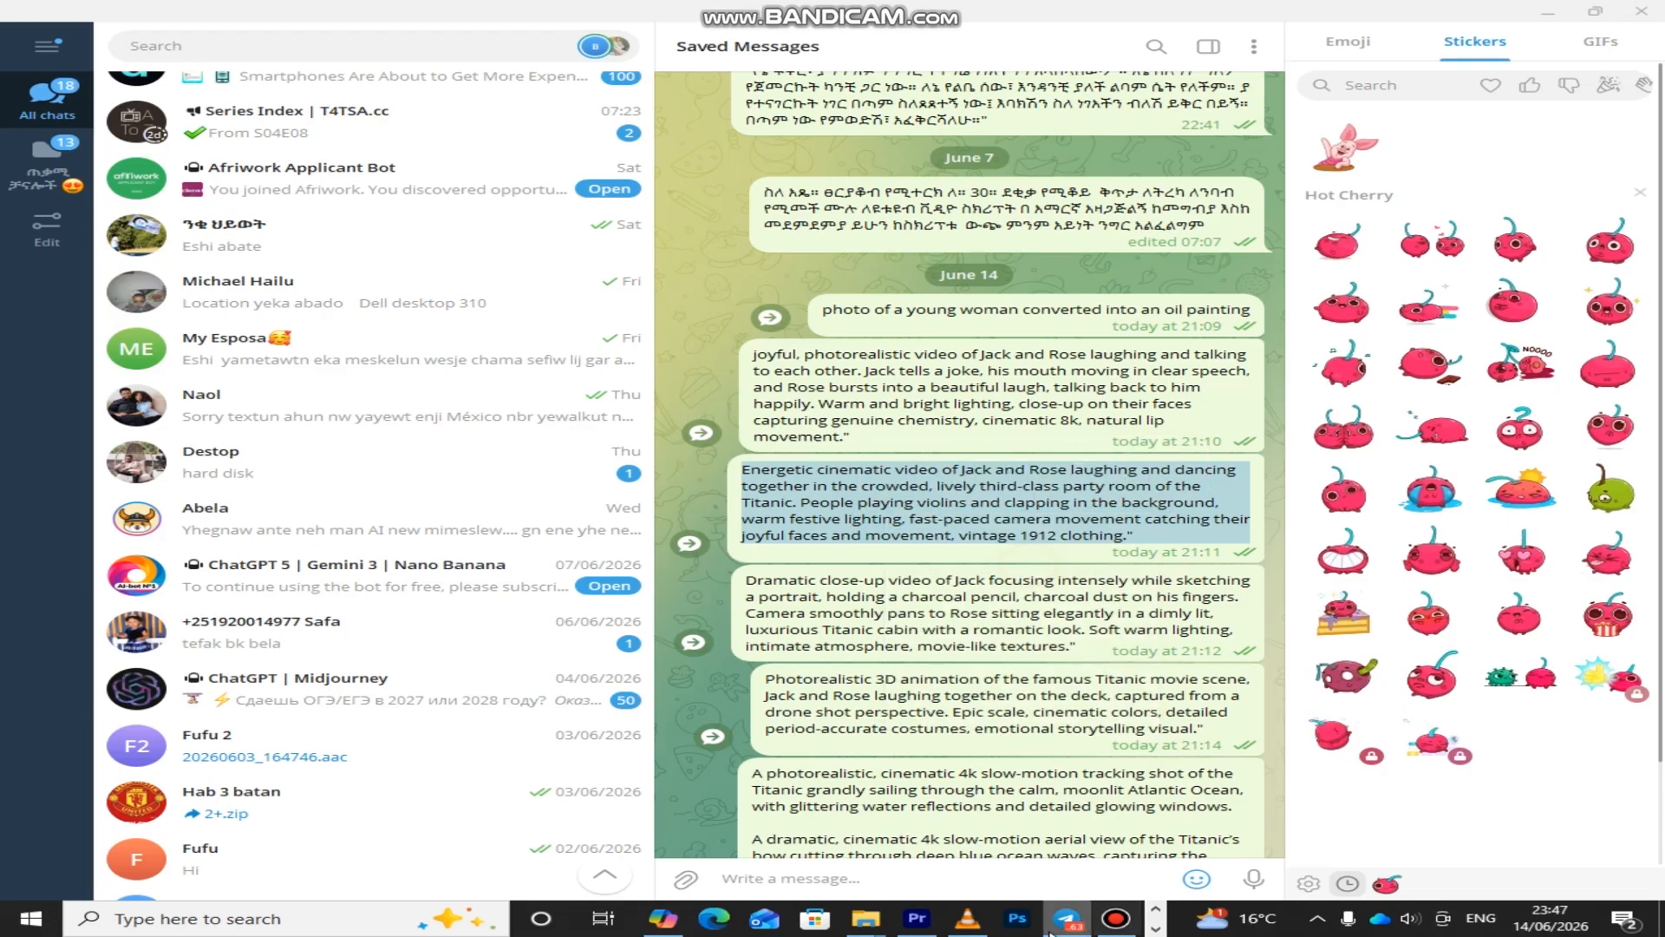
# Return to Google Vids and clear the entire previous prompt from the AI video clip description
pyautogui.click(684, 925)
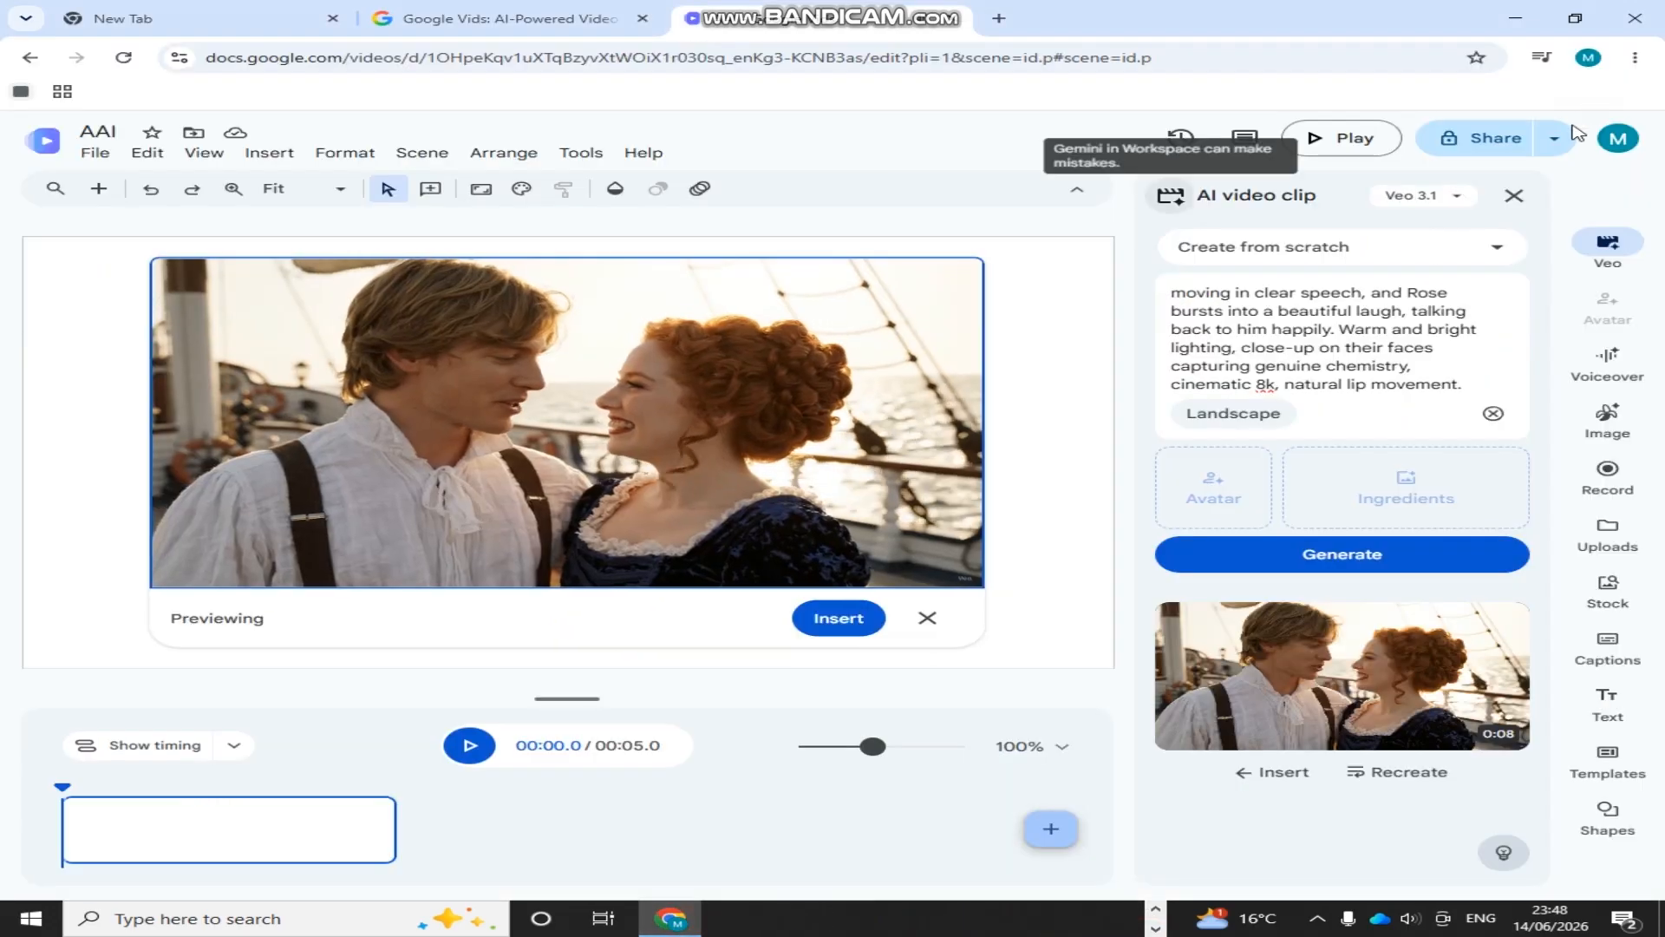
pyautogui.click(1510, 199)
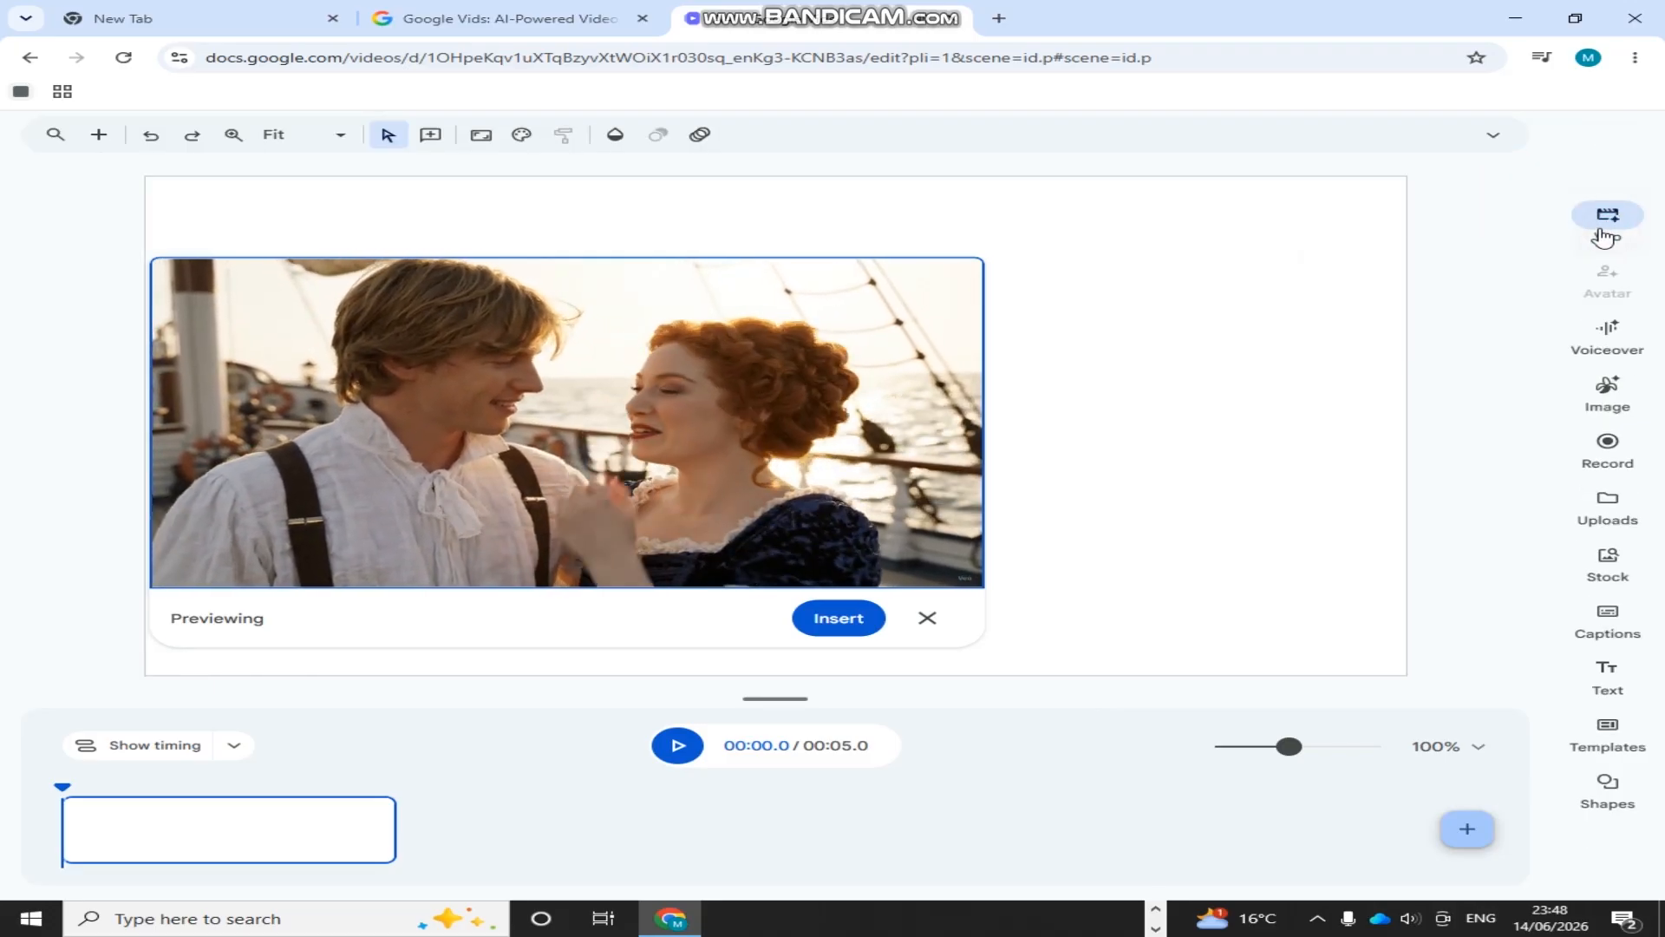
pyautogui.click(1603, 234)
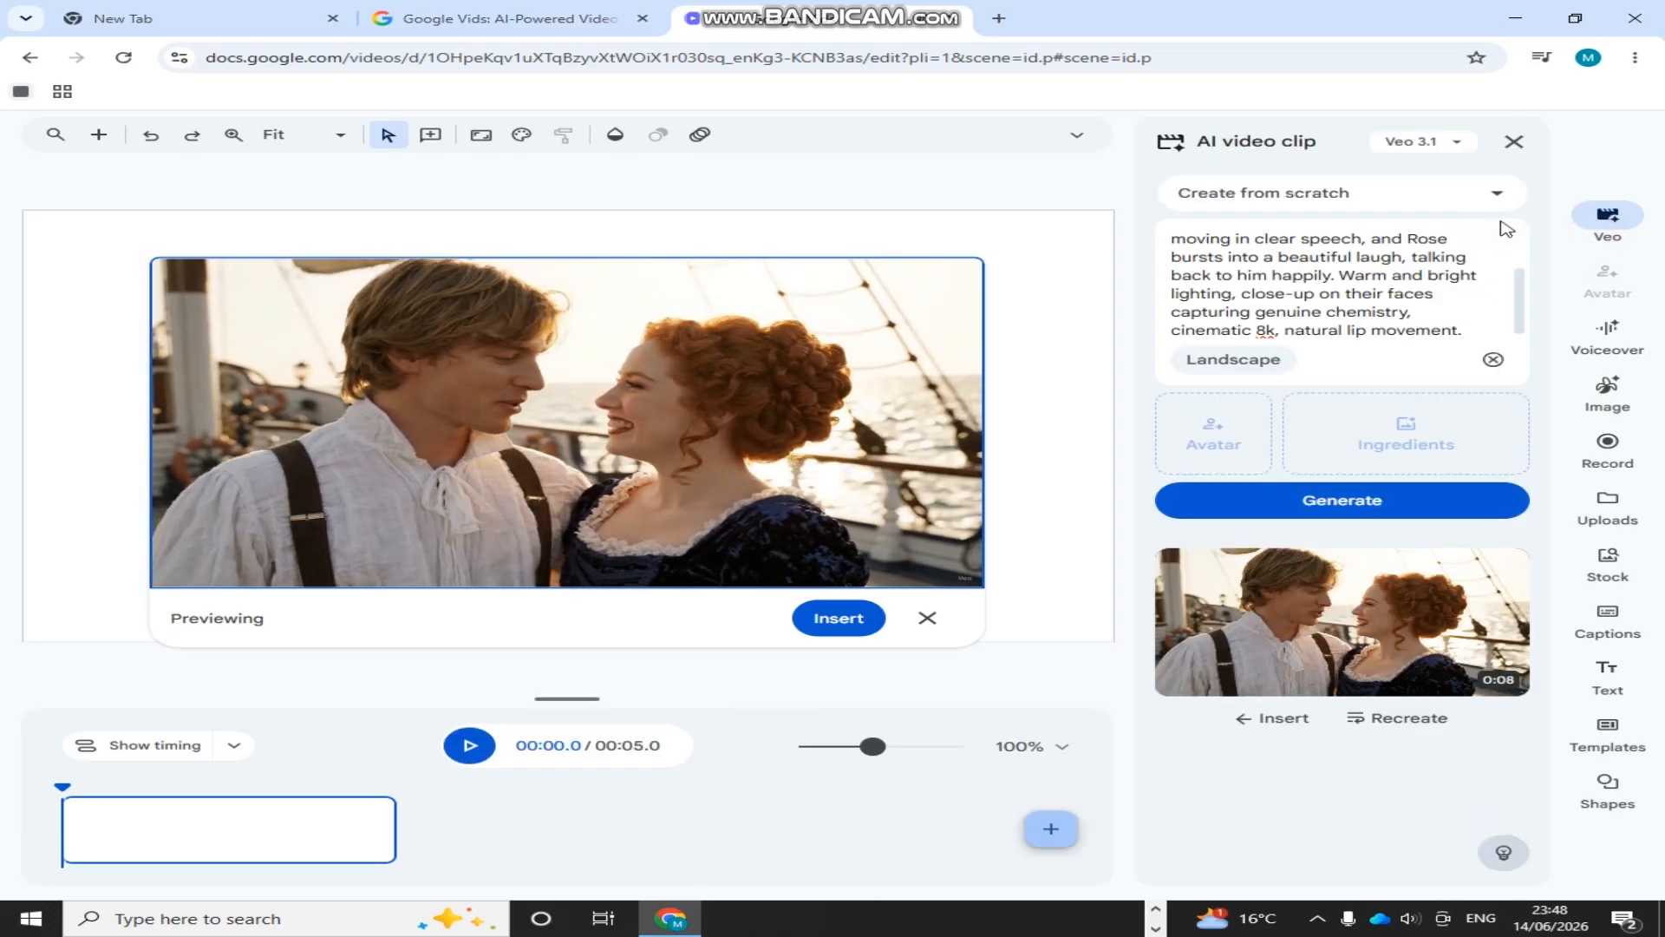
pyautogui.moveTo(1186, 237); pyautogui.dragTo(1459, 331)
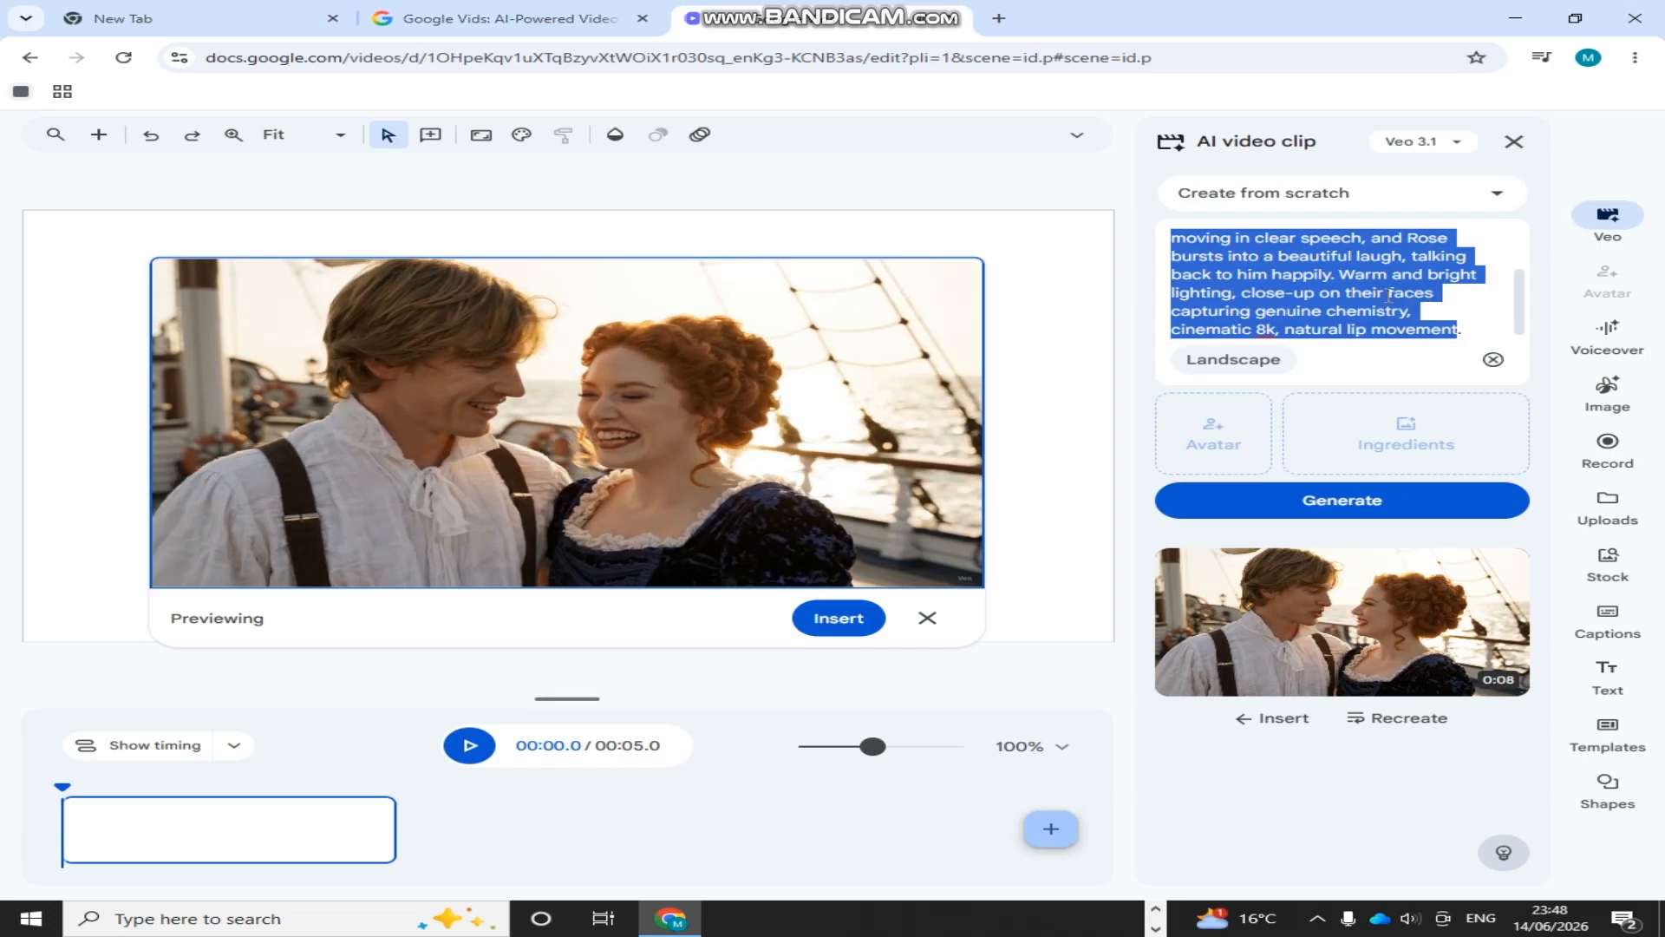
pyautogui.press('BackSpace')
pyautogui.moveTo(1172, 237); pyautogui.dragTo(1402, 286)
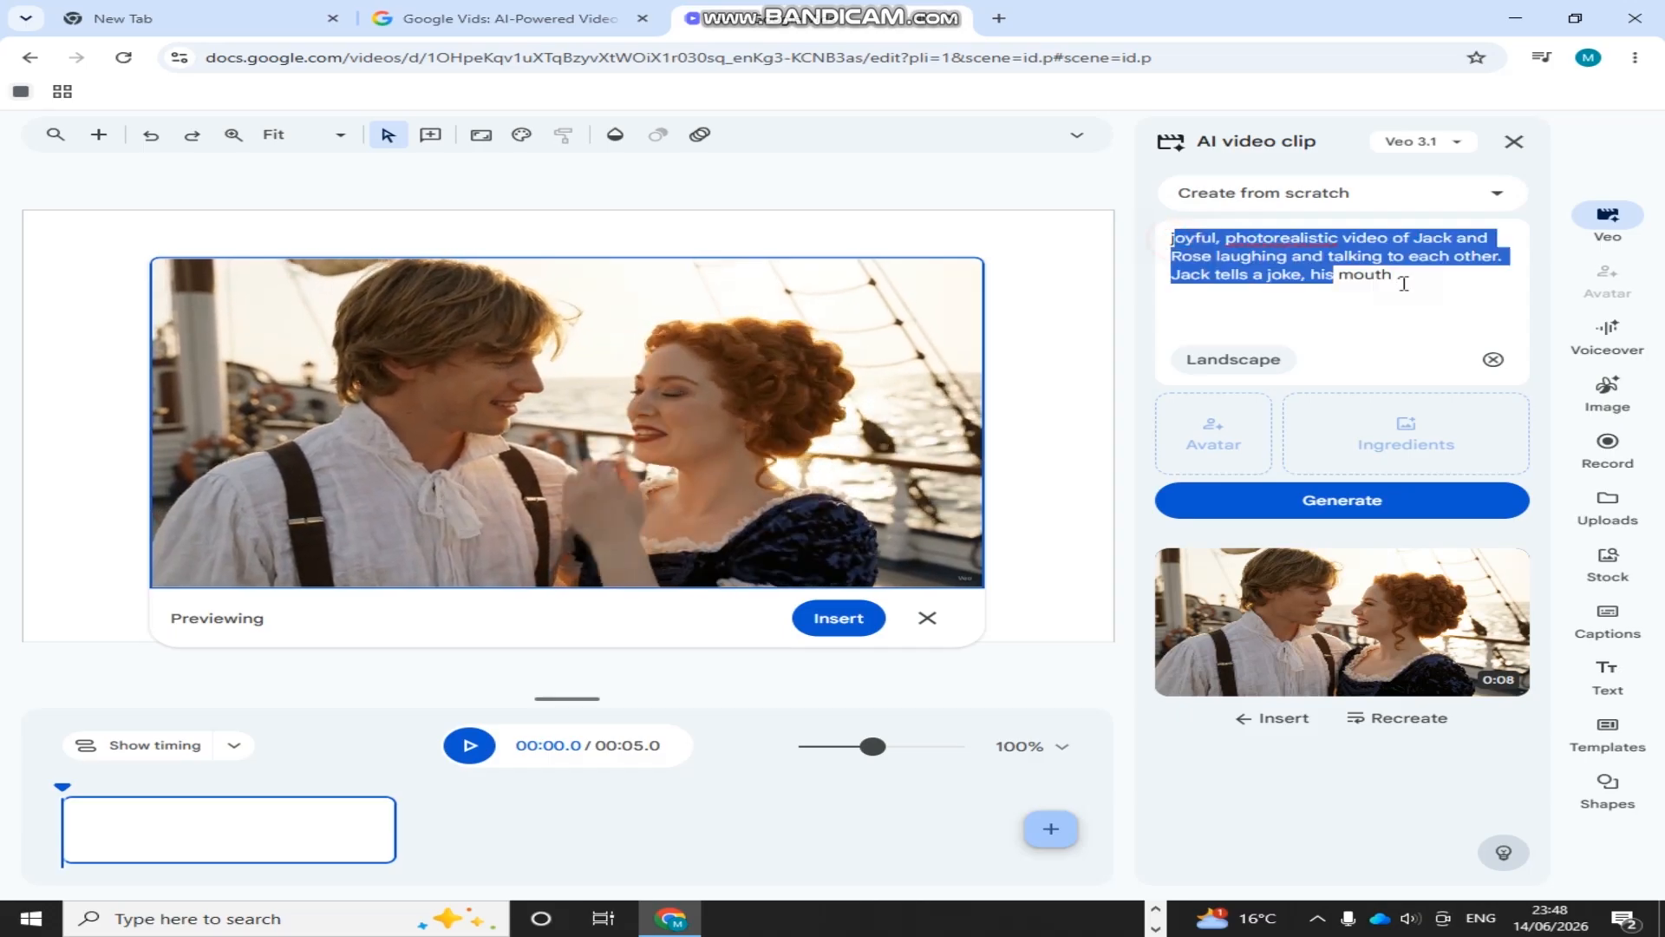
pyautogui.write('j')
pyautogui.rightClick(1282, 235)
pyautogui.press('Escape')
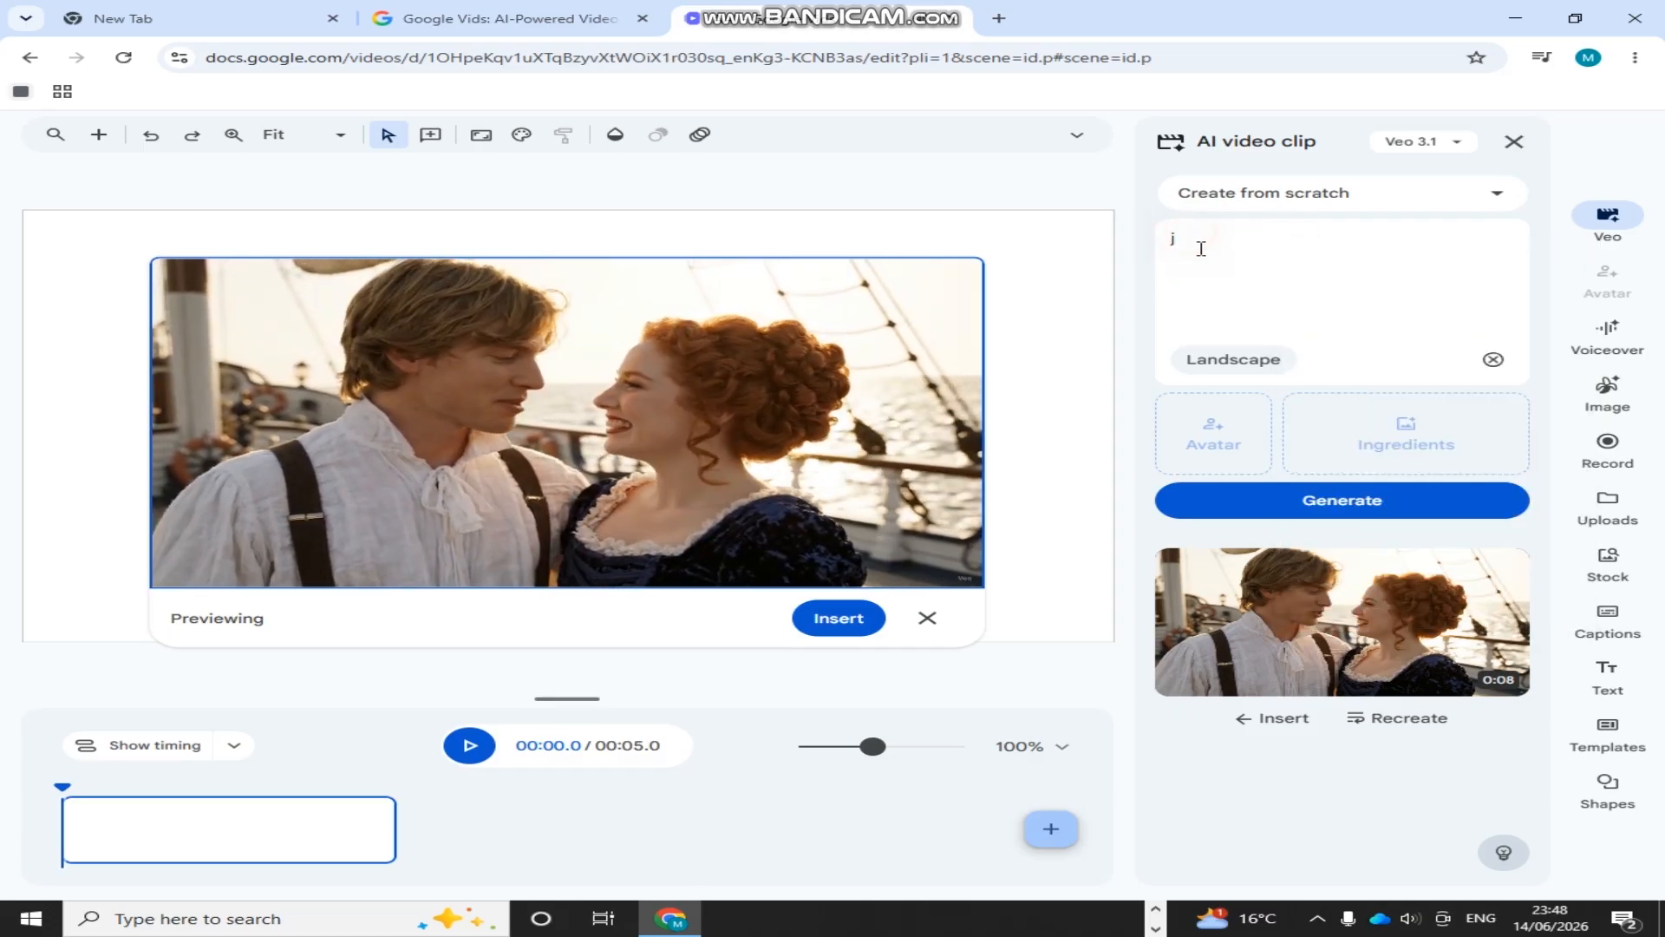
pyautogui.press('BackSpace')
# Generate a second AI clip from the copied third-class party dancing prompt and preview it
pyautogui.rightClick(1212, 234)
pyautogui.click(1266, 415)
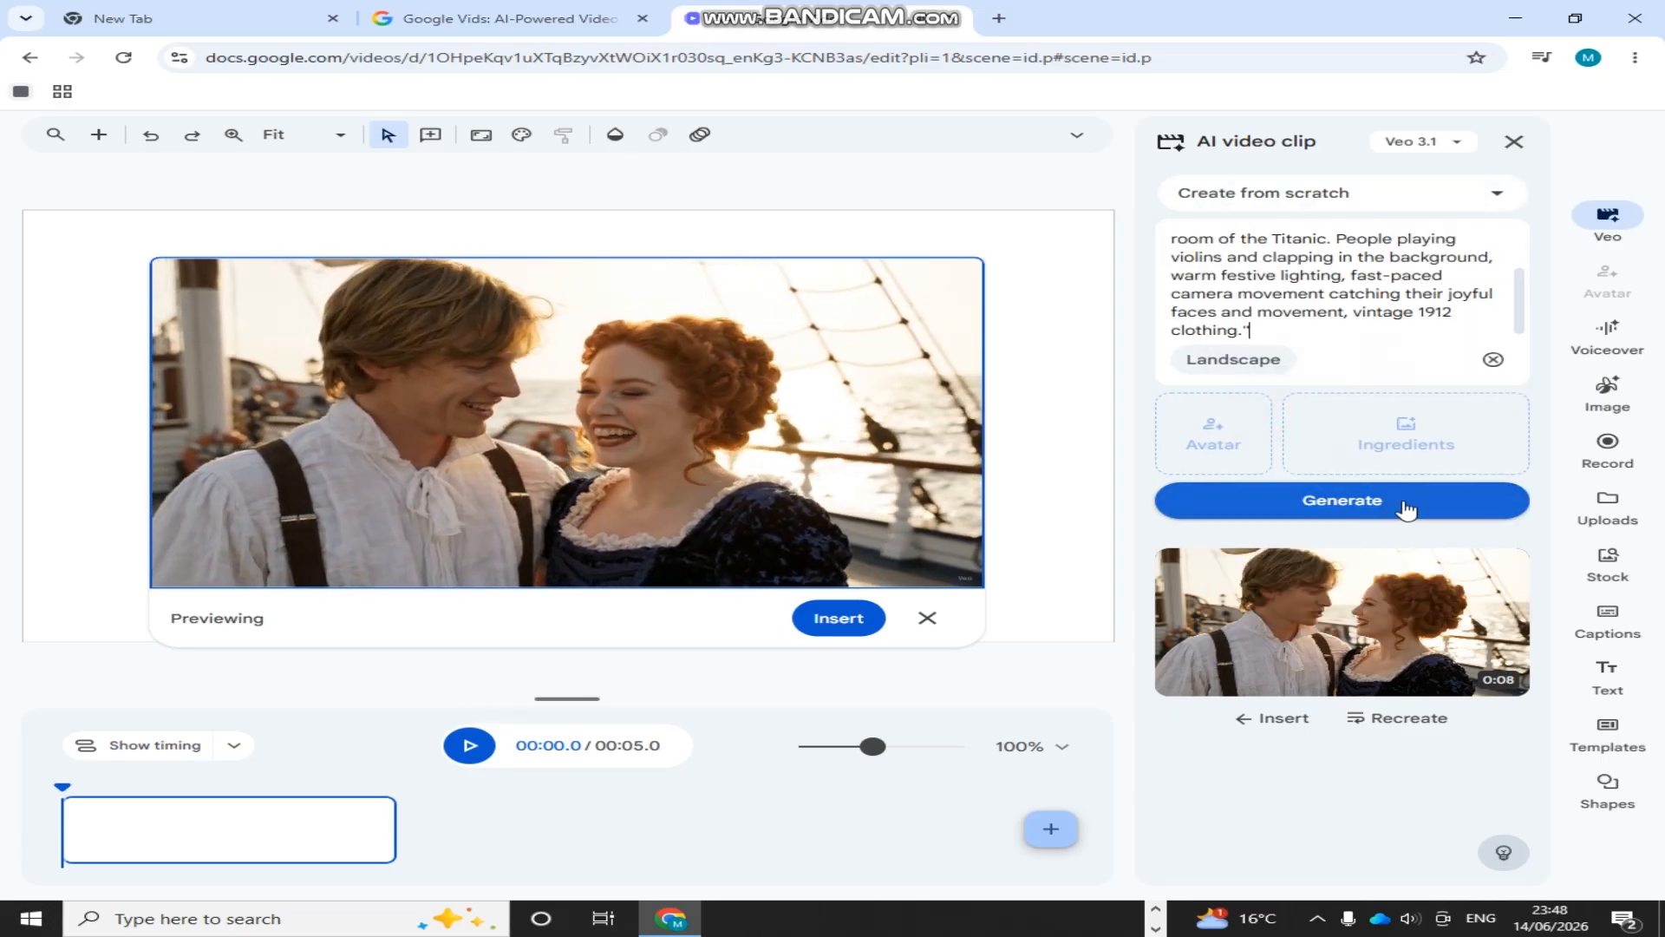
pyautogui.click(1360, 510)
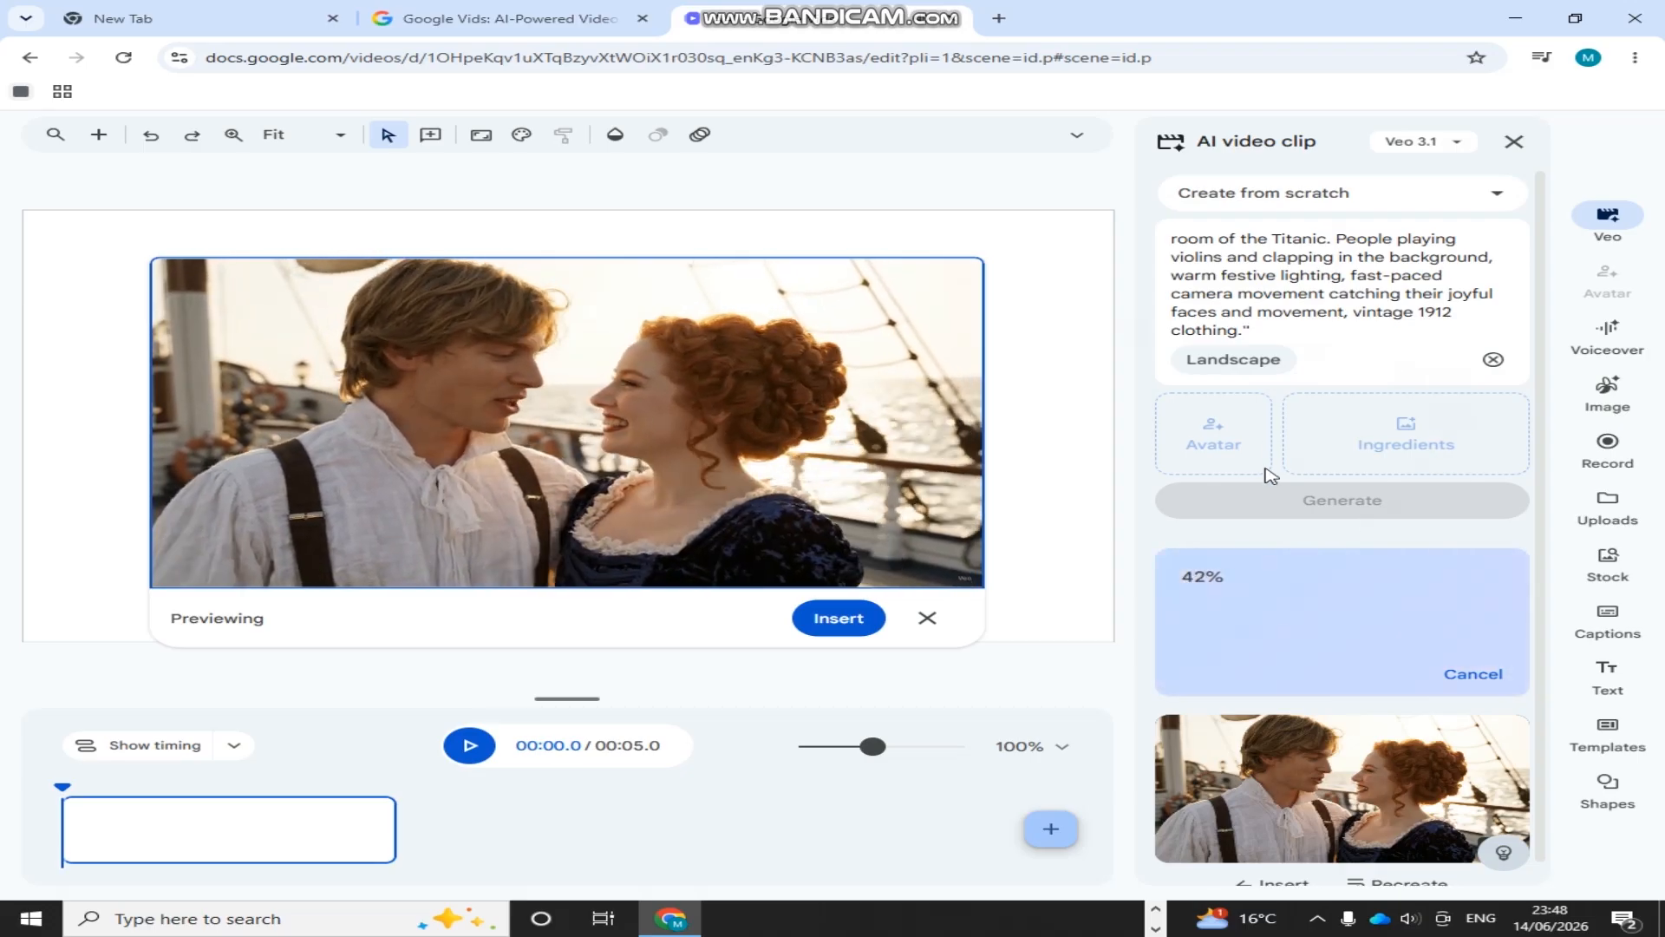
pyautogui.scroll(-1, 1271, 448)
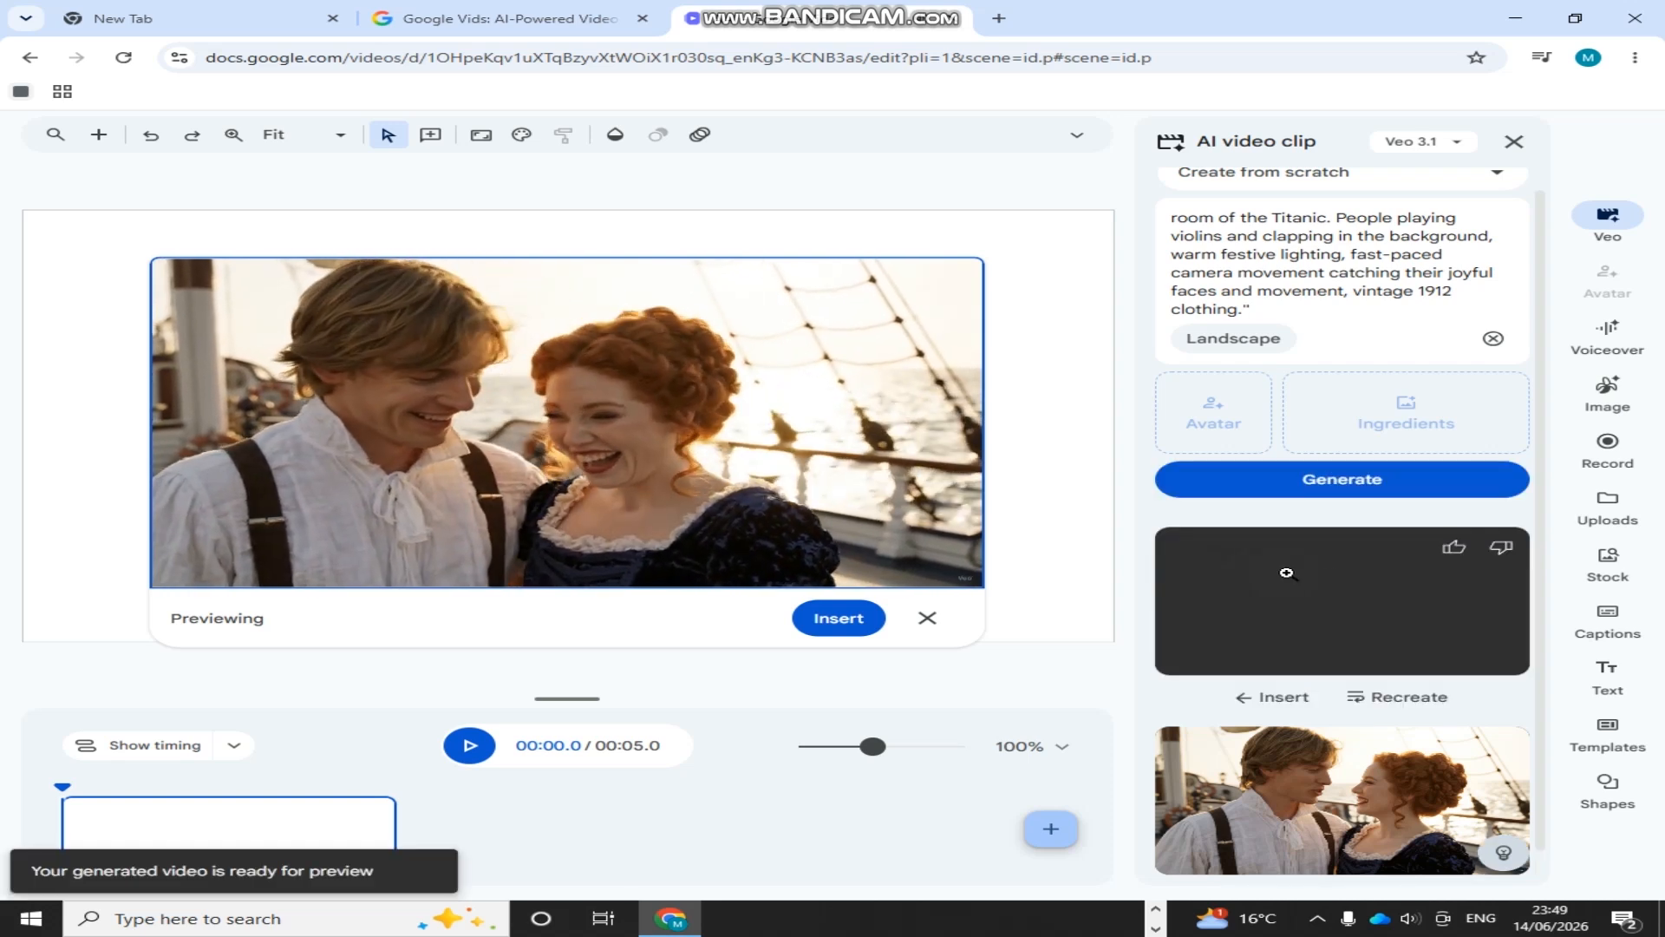
pyautogui.scroll(-1, 1318, 593)
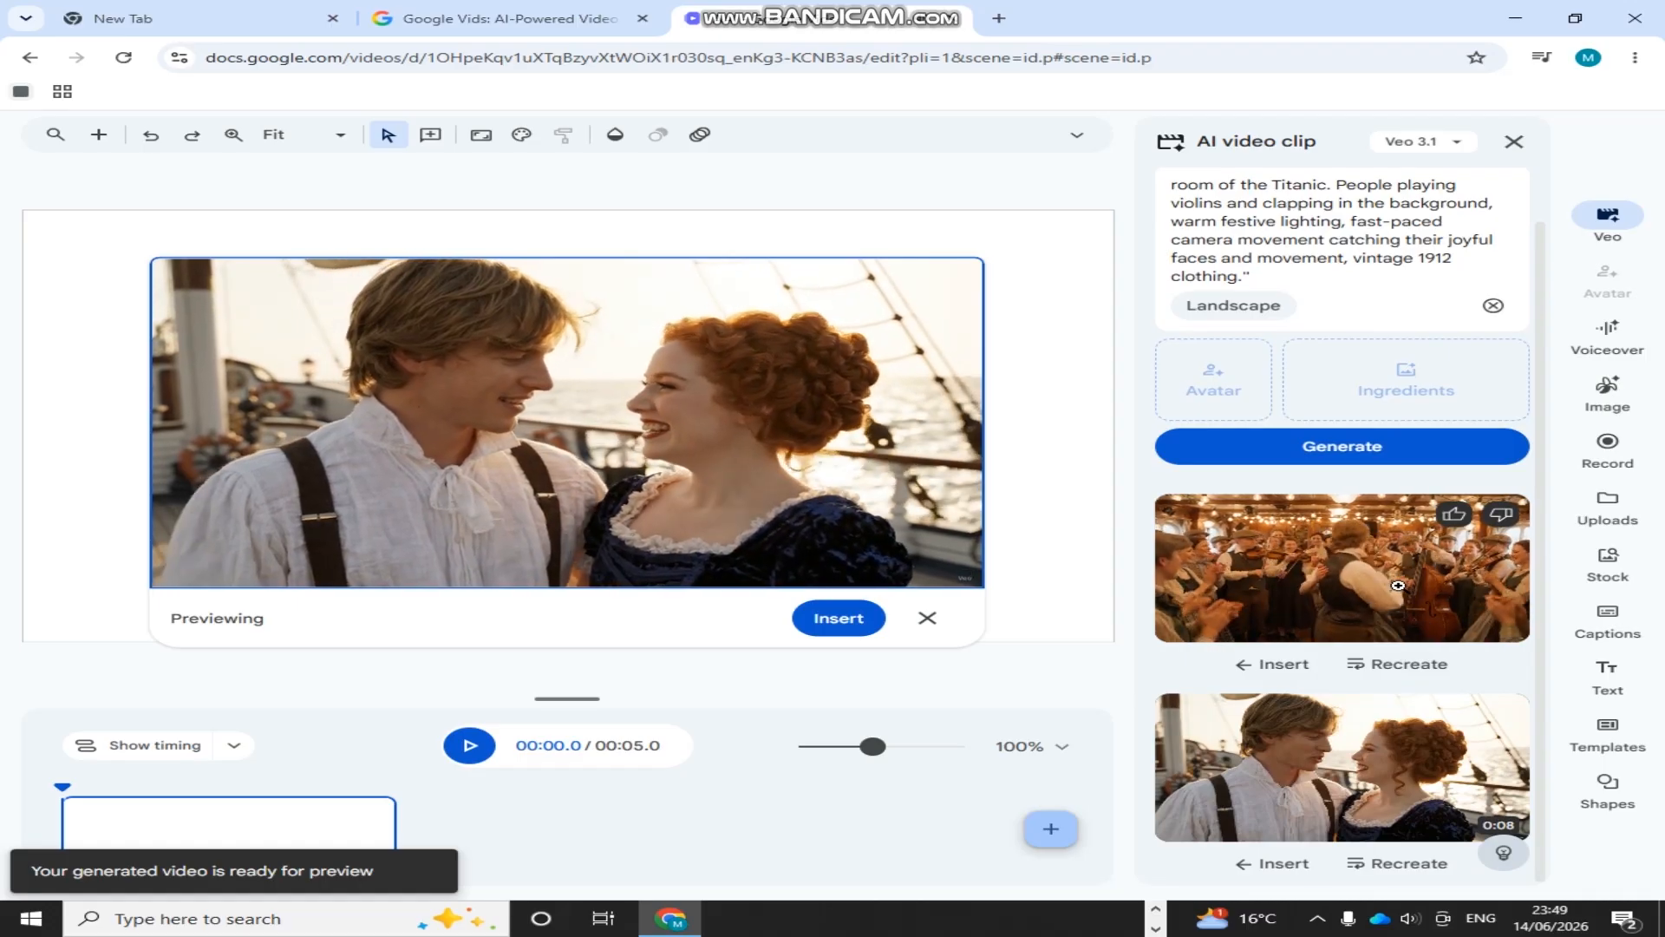
pyautogui.click(1343, 578)
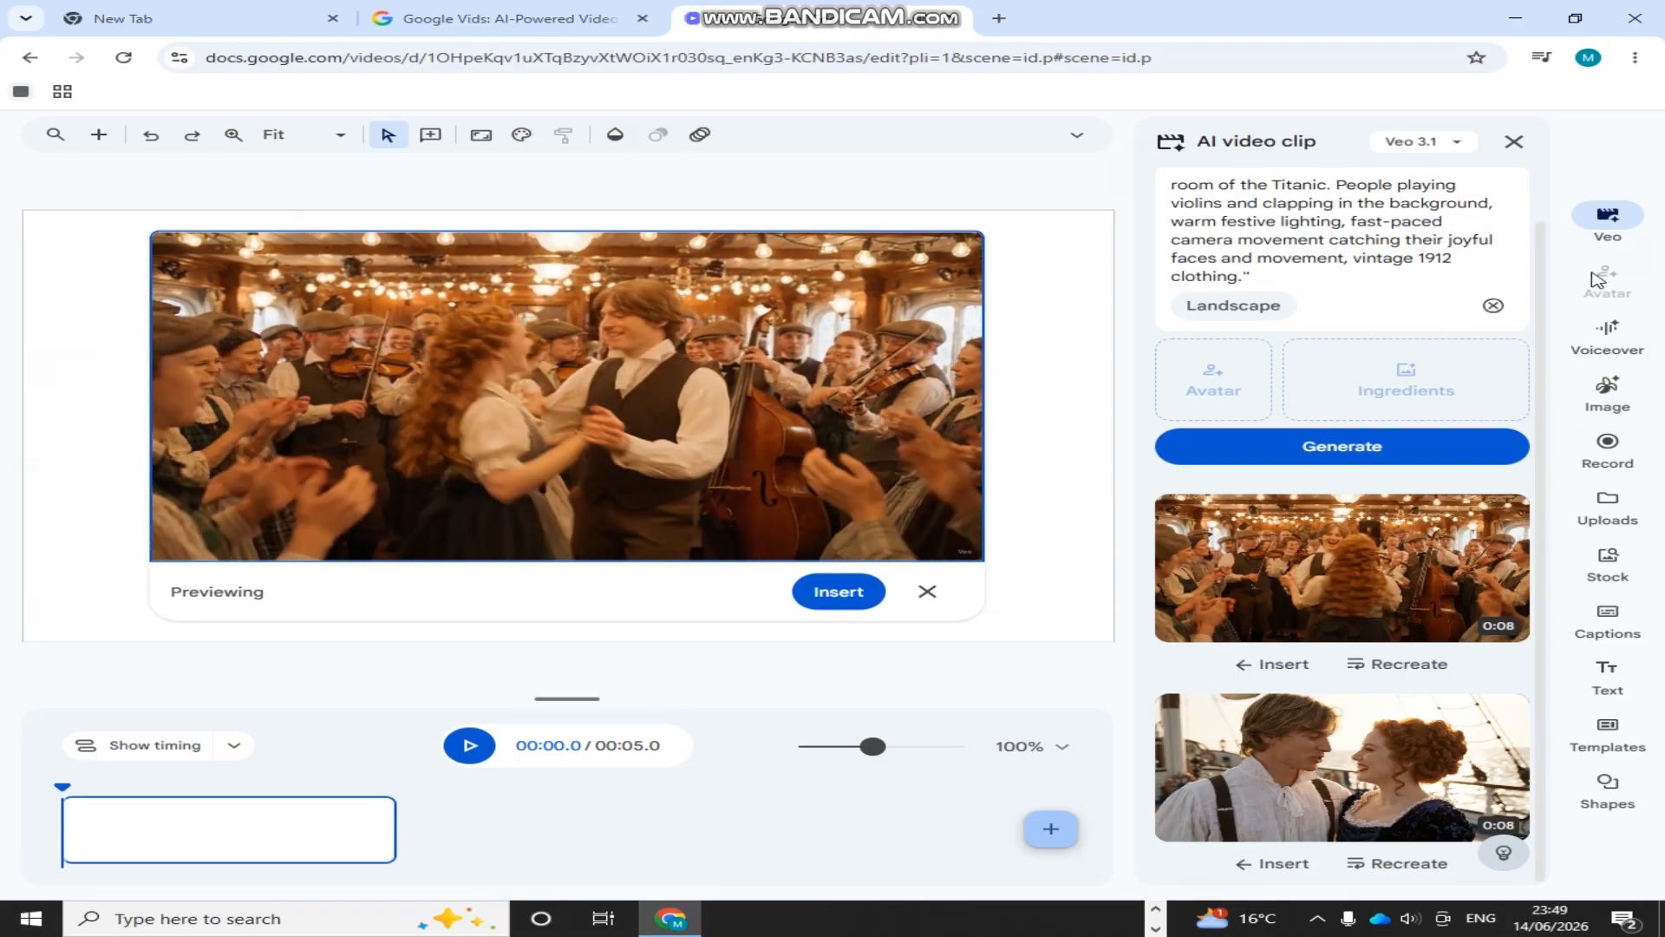
# Add the ship-deck clip to the timeline after the blank scene and the dancing clip before it
pyautogui.moveTo(1239, 802); pyautogui.dragTo(613, 810)
pyautogui.moveTo(1332, 591); pyautogui.dragTo(182, 828)
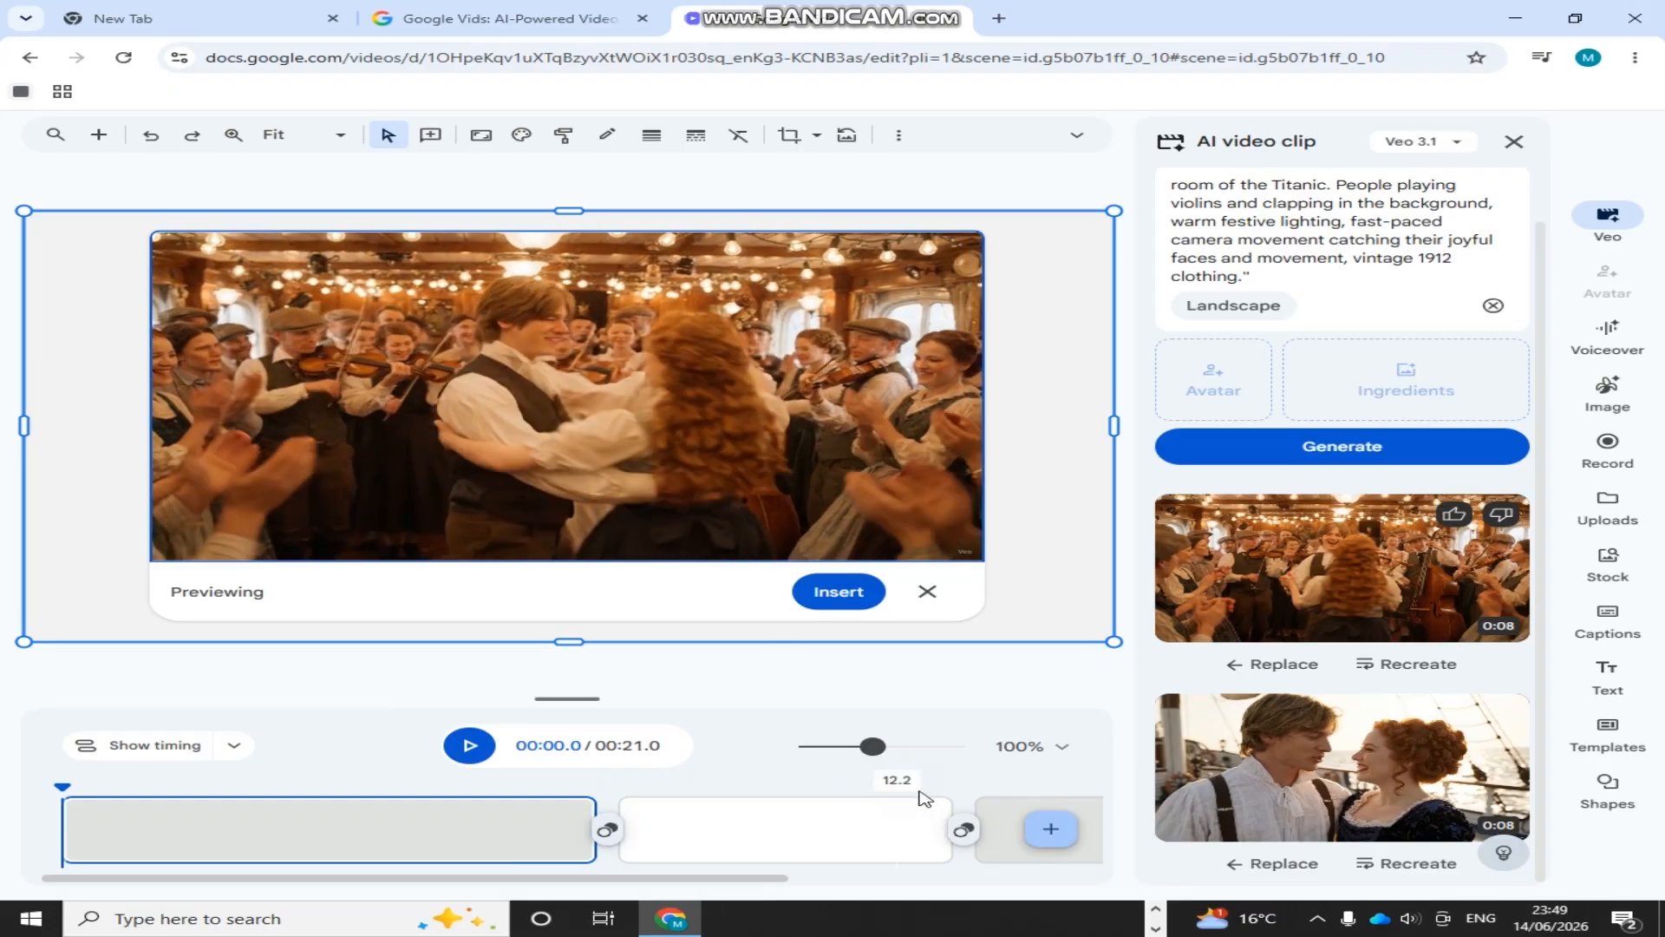
# Apply a Slide transition between the dancing clip and the blank scene, and play the timeline across it
pyautogui.click(624, 833)
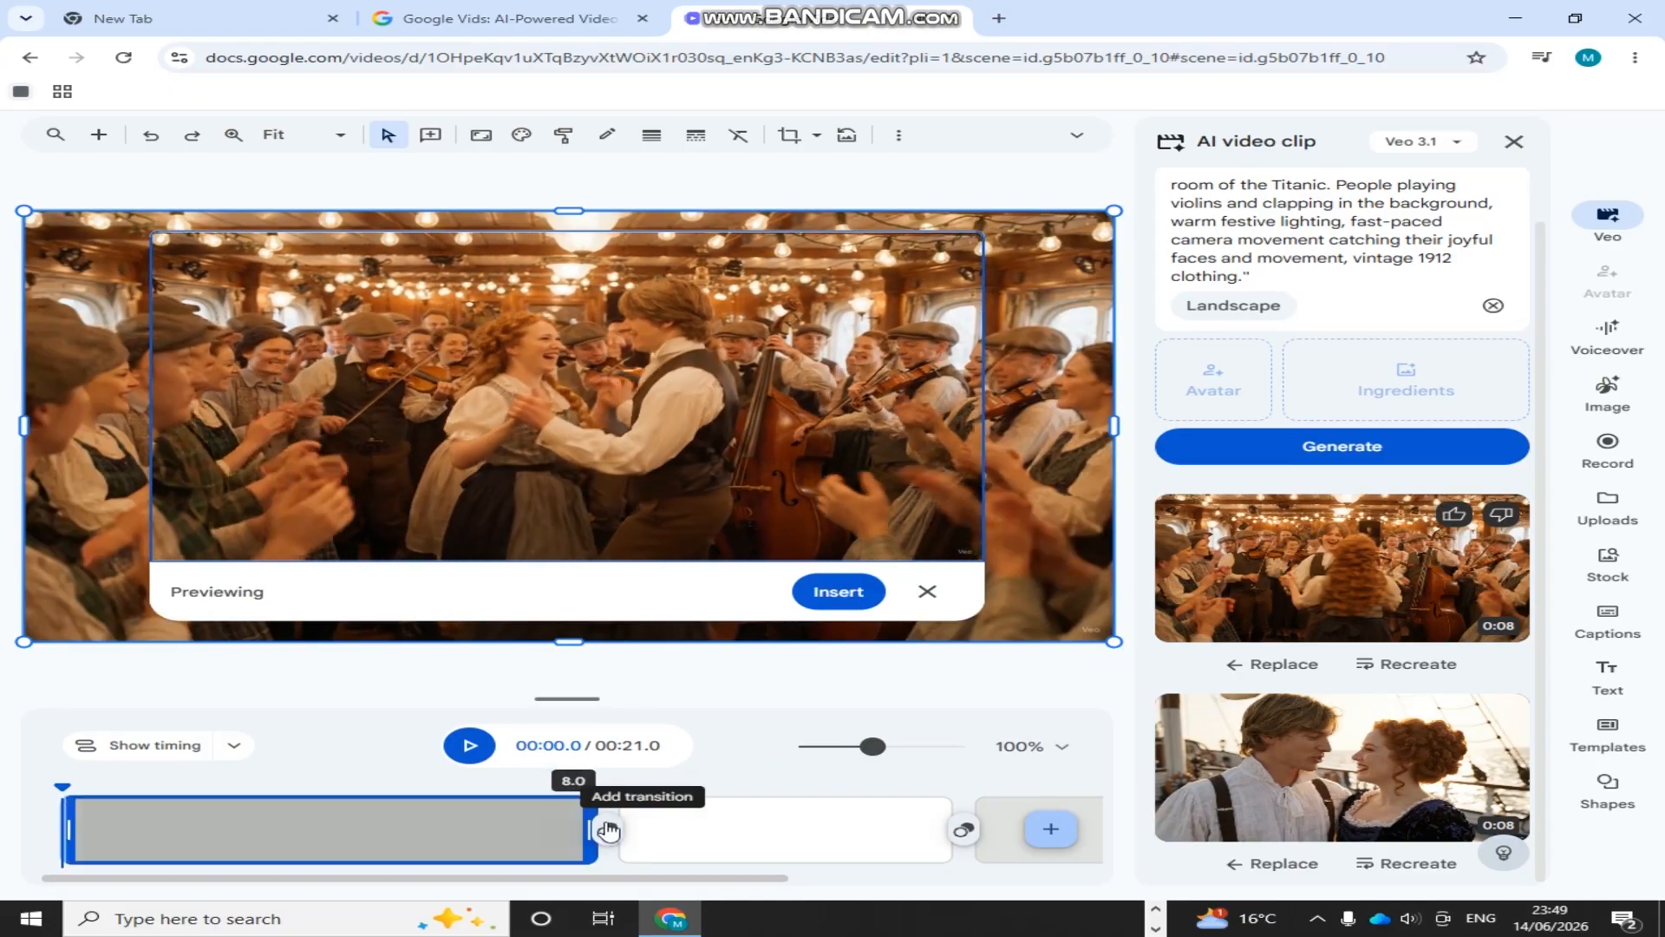
pyautogui.click(610, 833)
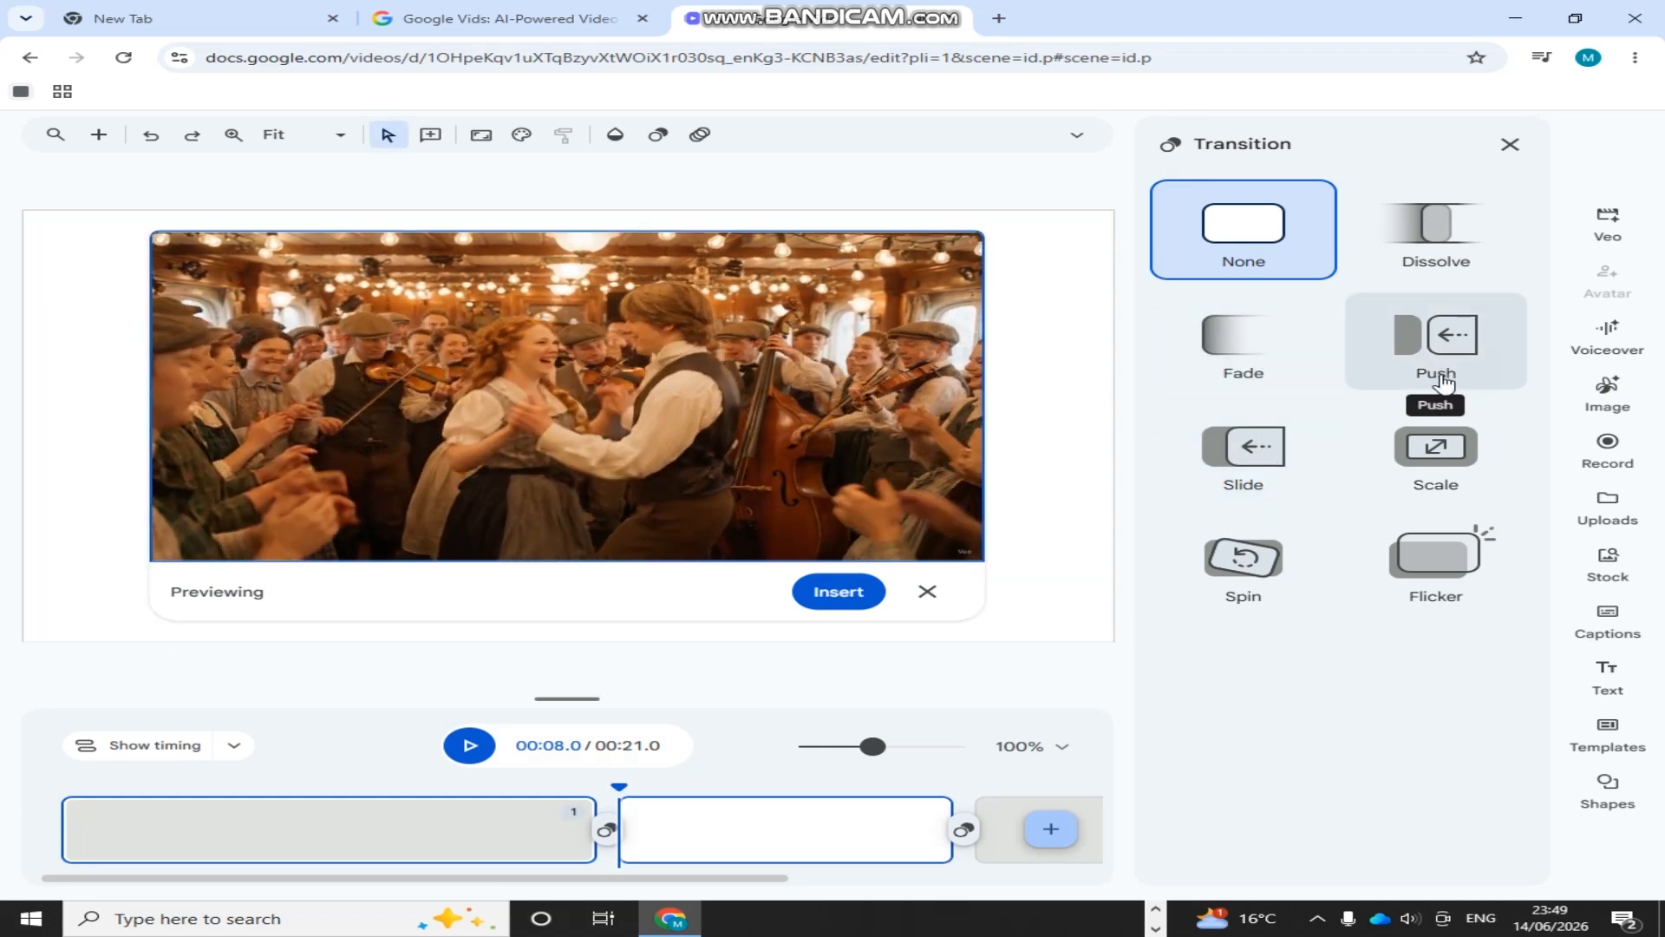
pyautogui.click(1265, 444)
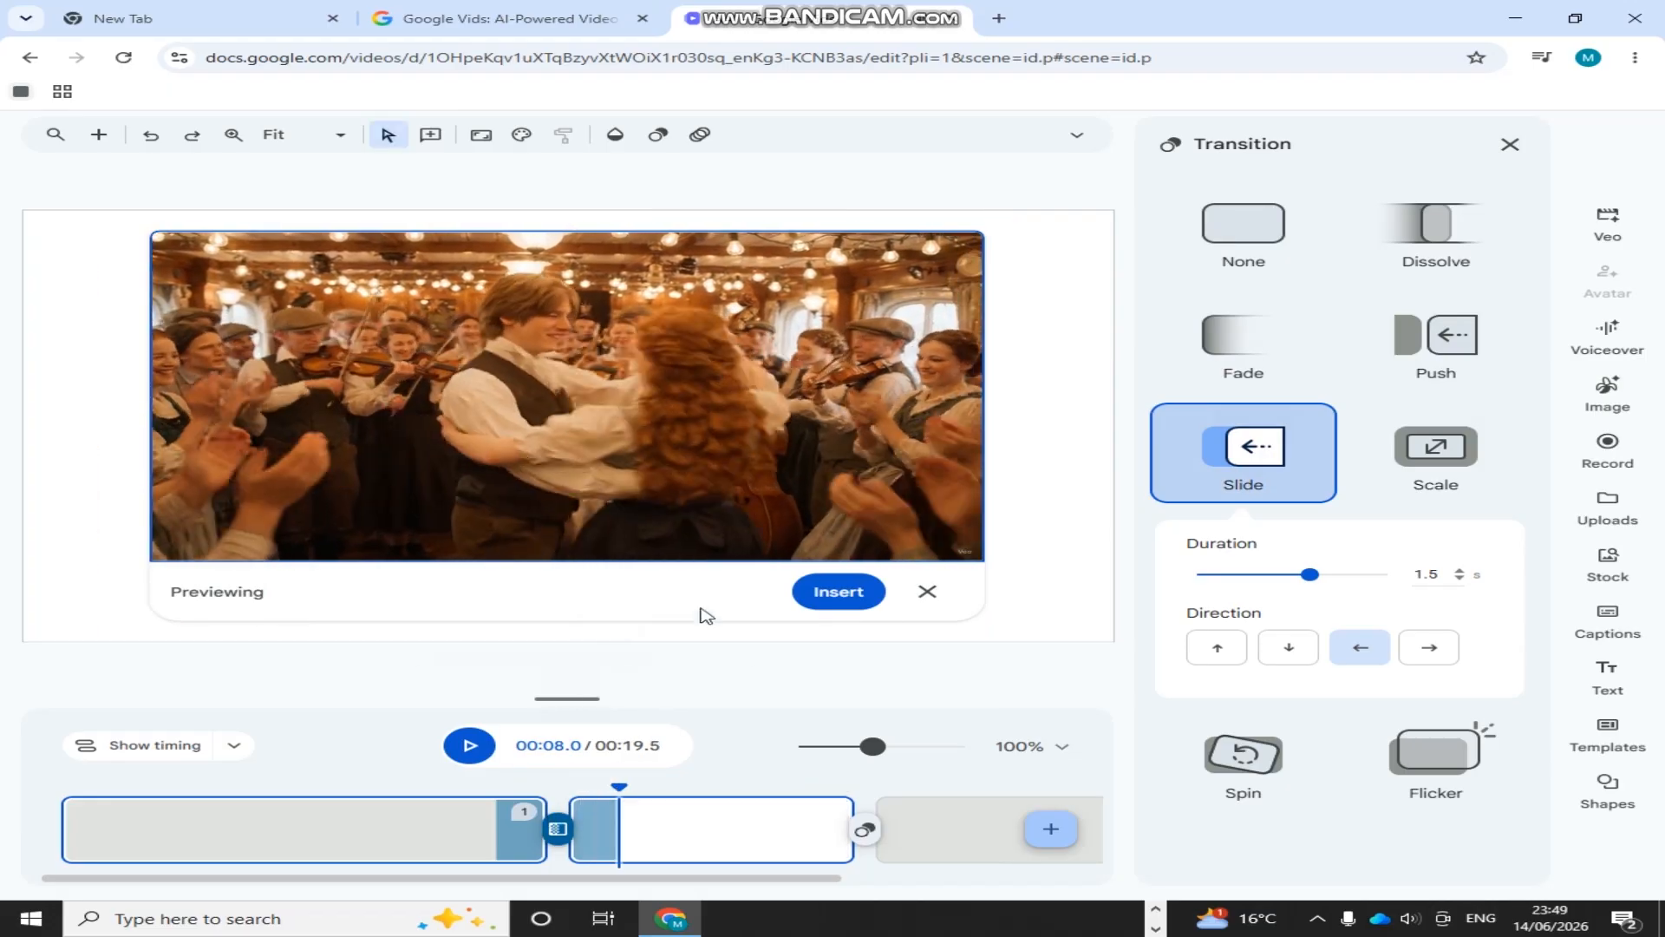
pyautogui.click(173, 787)
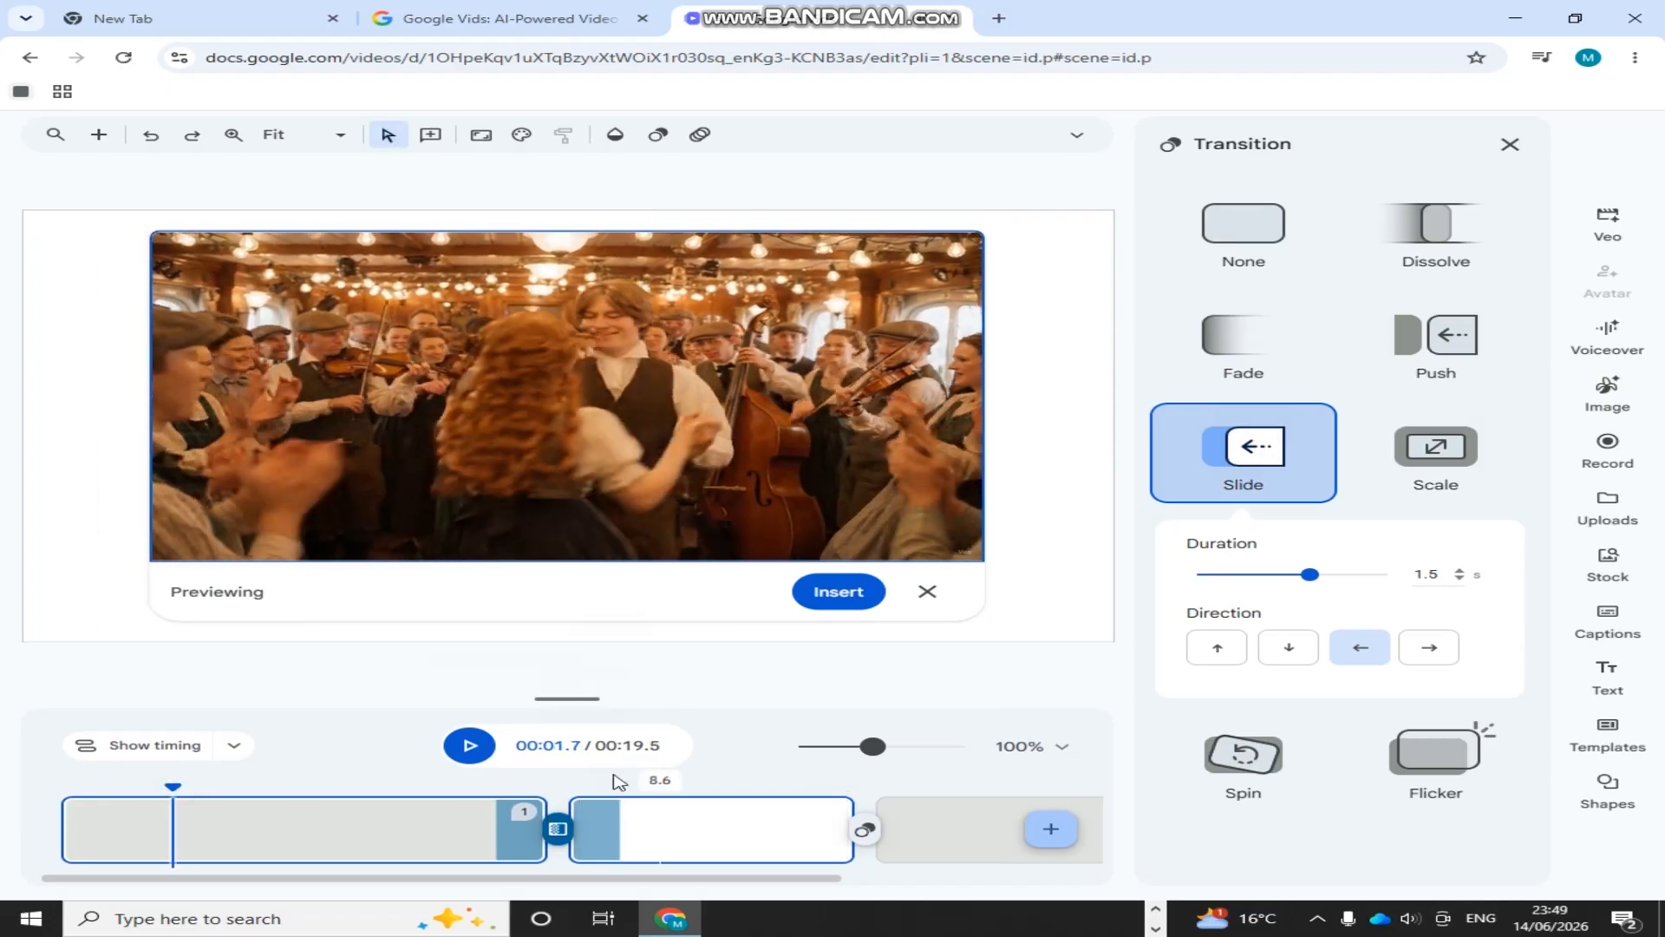
pyautogui.click(469, 745)
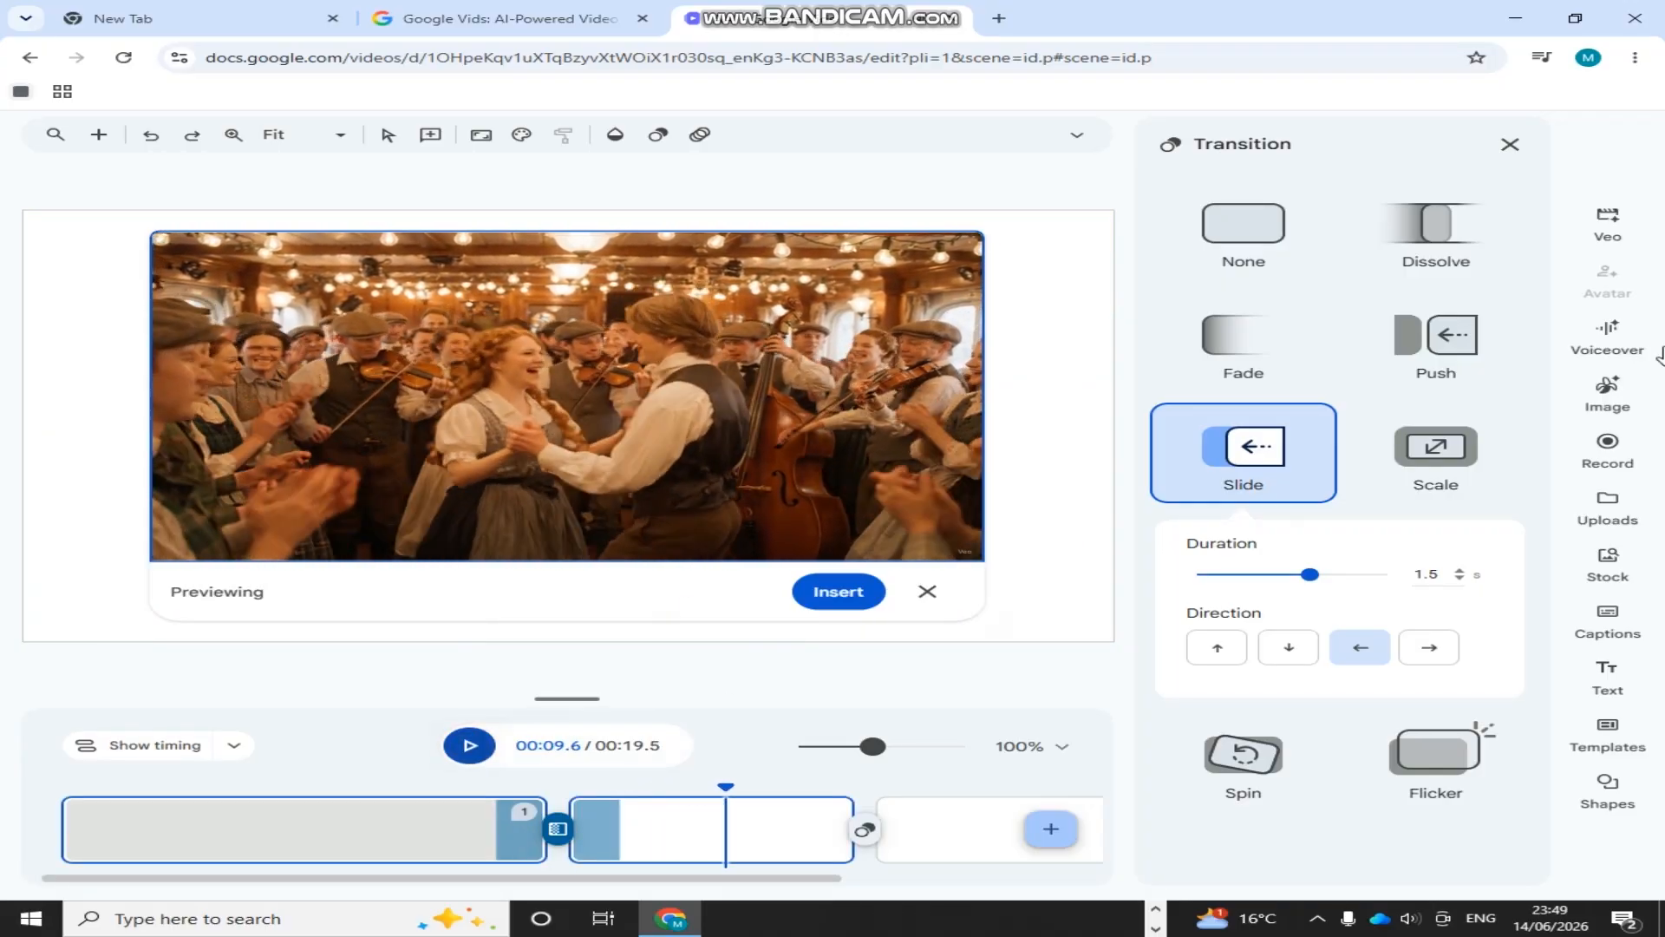
pyautogui.click(1510, 144)
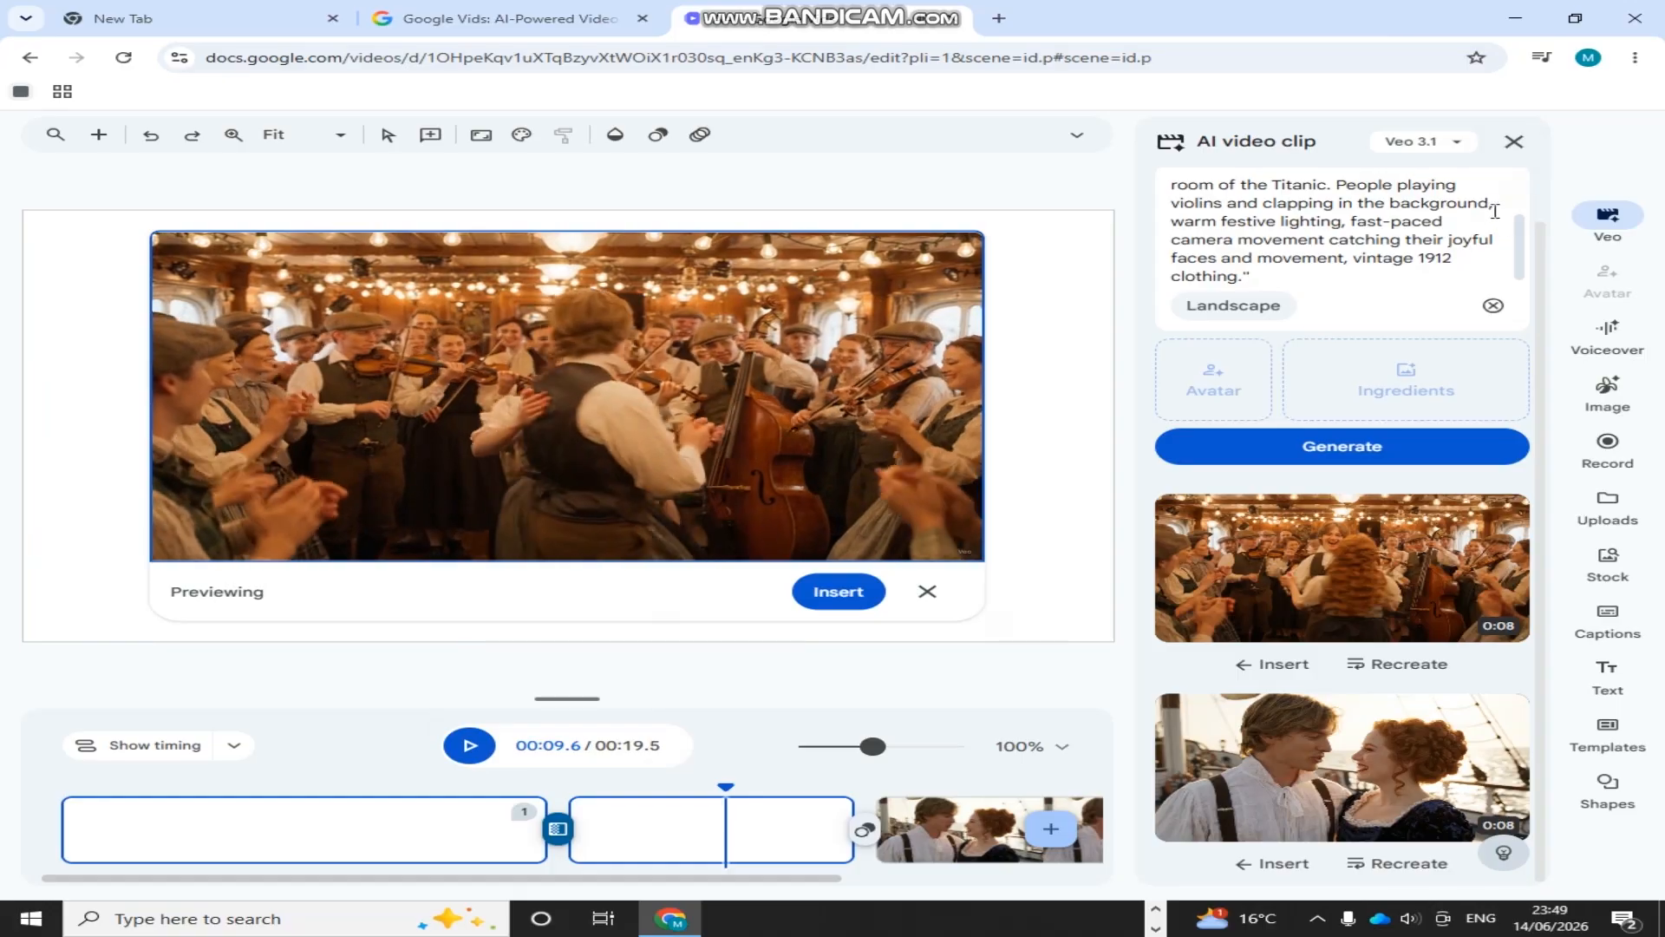
# Clear the dancing prompt completely from the AI video clip description
pyautogui.moveTo(1168, 182); pyautogui.dragTo(1327, 276)
pyautogui.write('Energetic cinematic video of Jack and Rose laughing and dancing together in the crowded, lively third-class party')
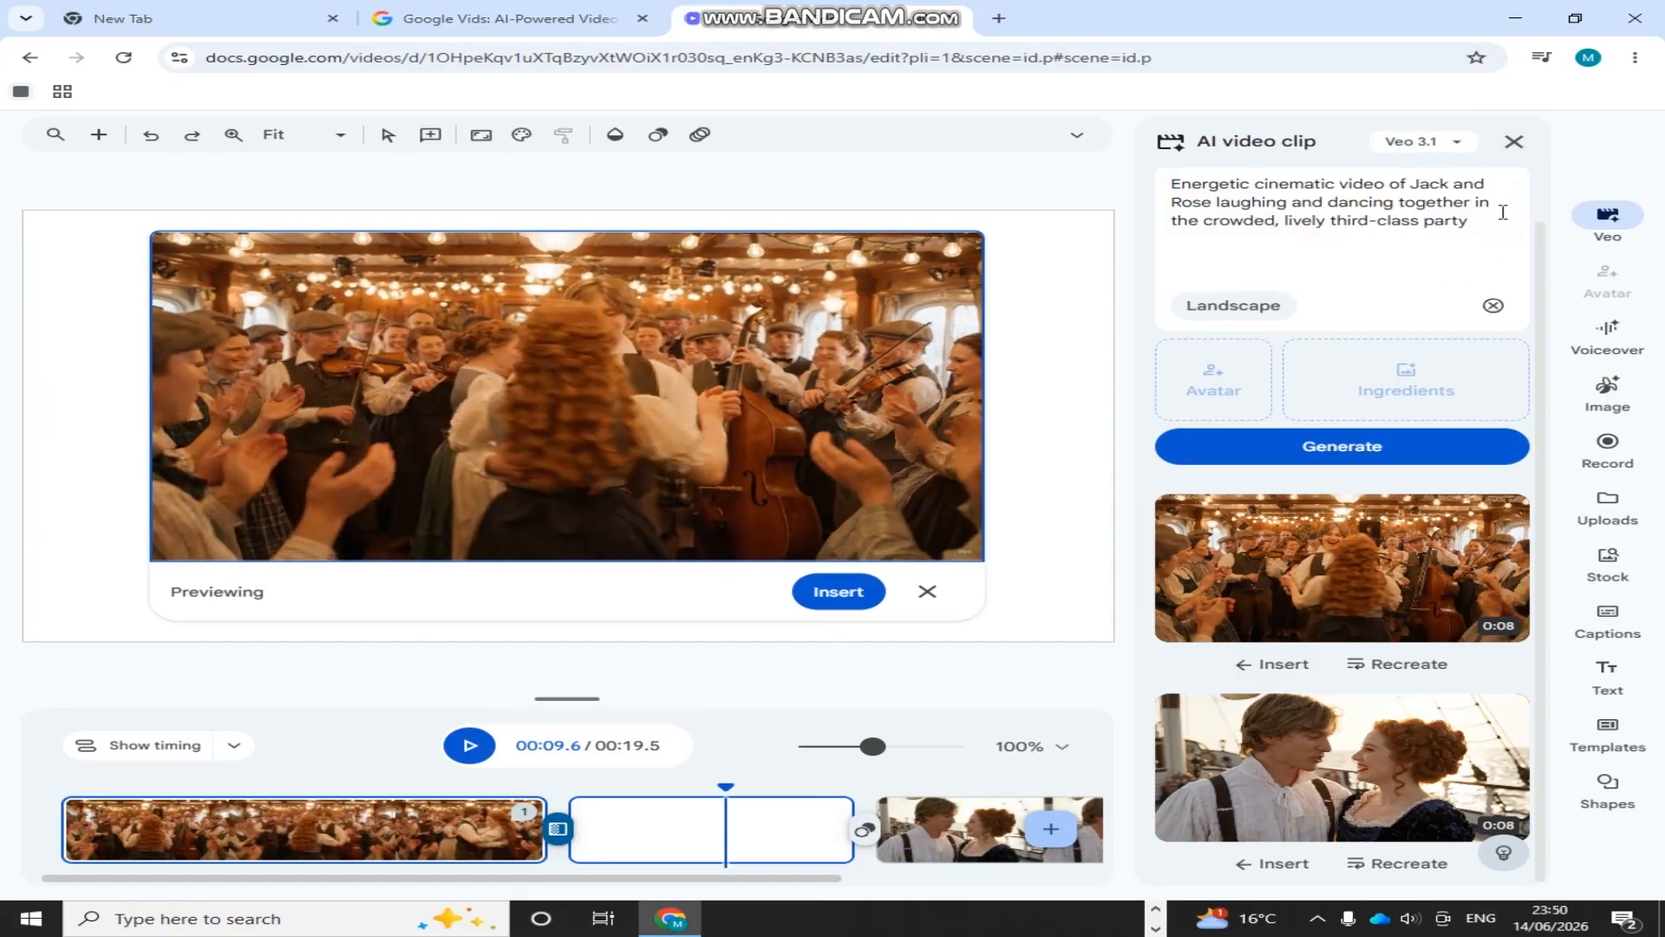
pyautogui.moveTo(1476, 182); pyautogui.dragTo(1251, 238)
pyautogui.click(1179, 231)
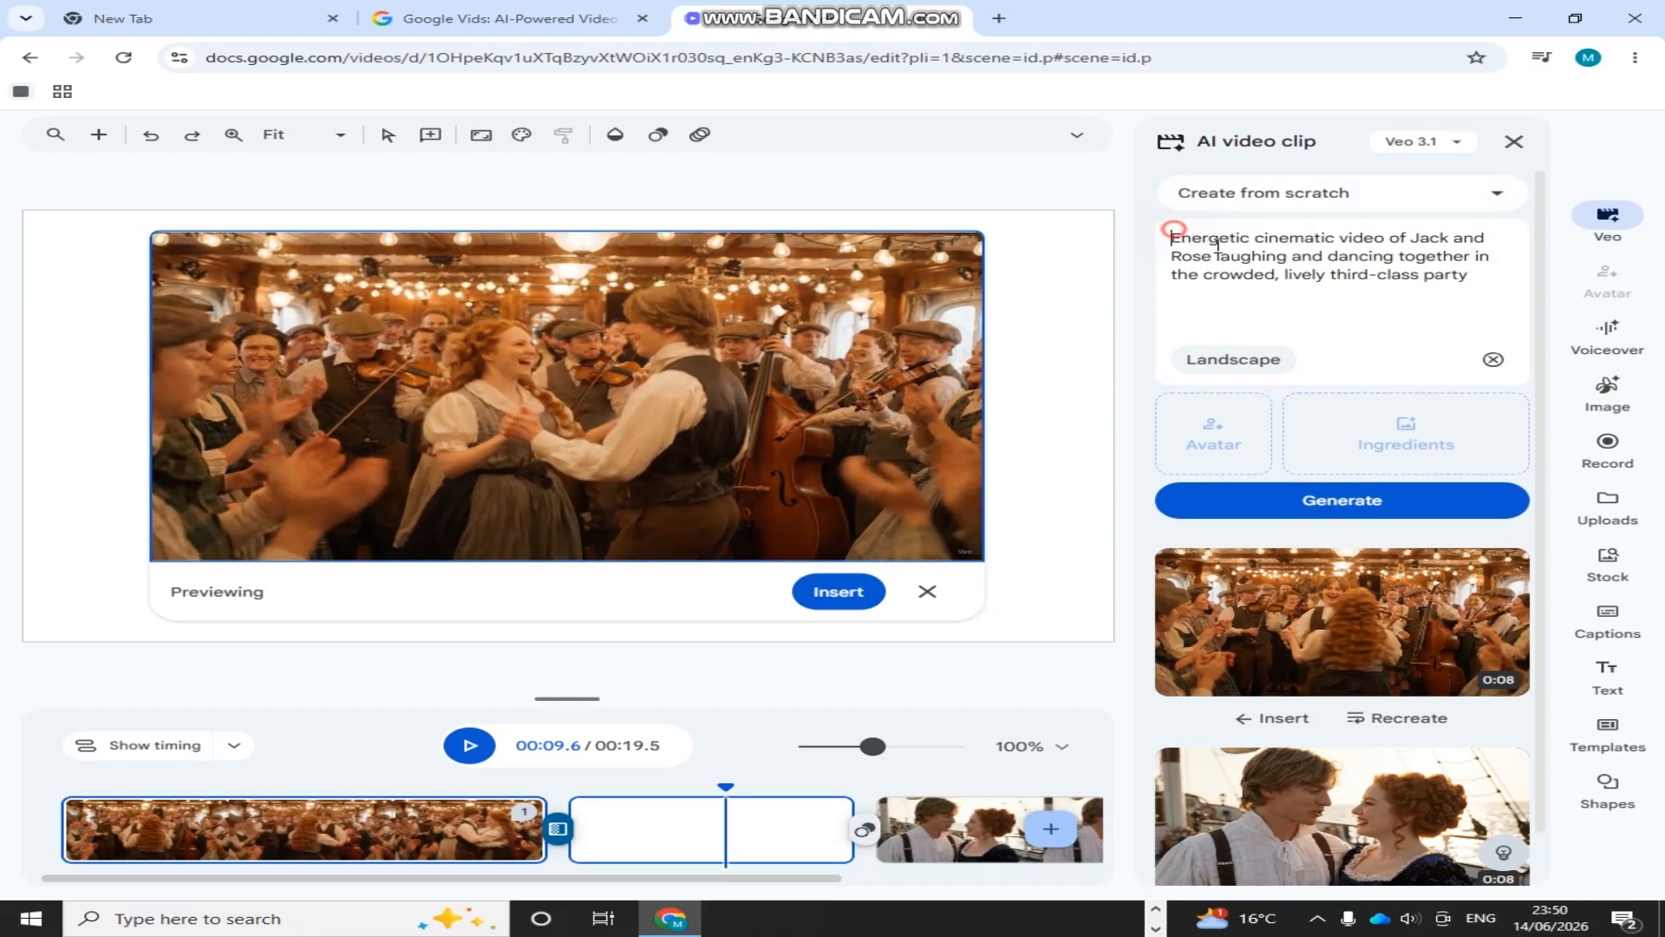
pyautogui.hotkey('ctrl', 'a')
pyautogui.press('Delete')
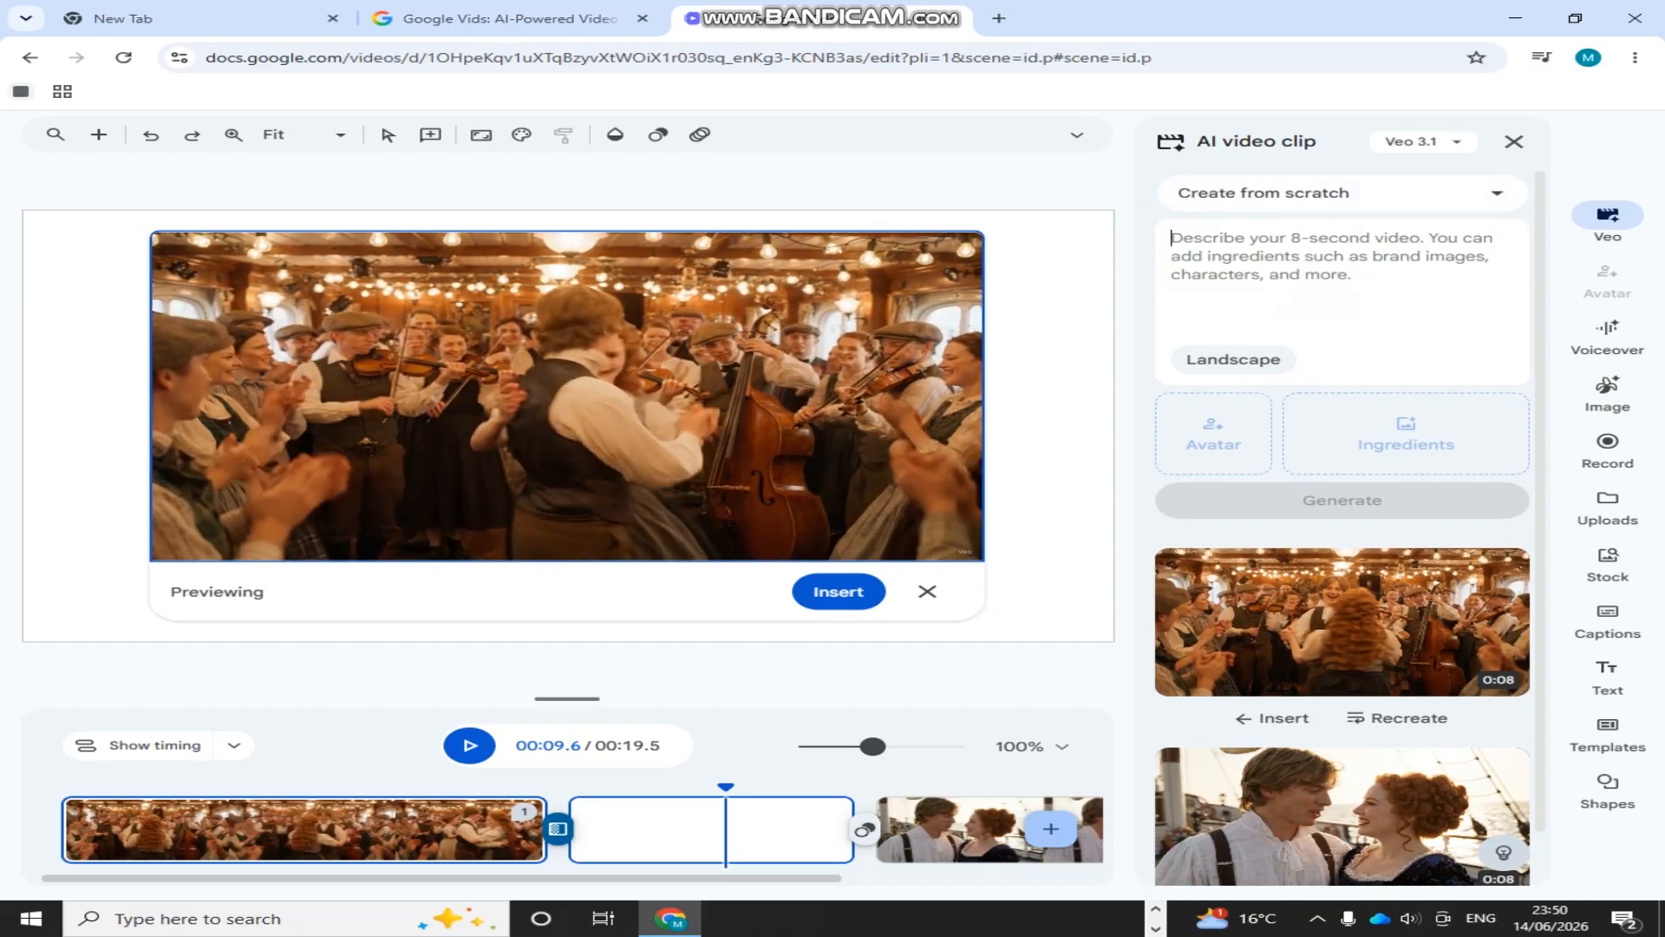
# Switch to Telegram and copy the saved prompt about Jack sketching a portrait in a dimly lit Titanic cabin
pyautogui.click(1155, 929)
pyautogui.click(1067, 917)
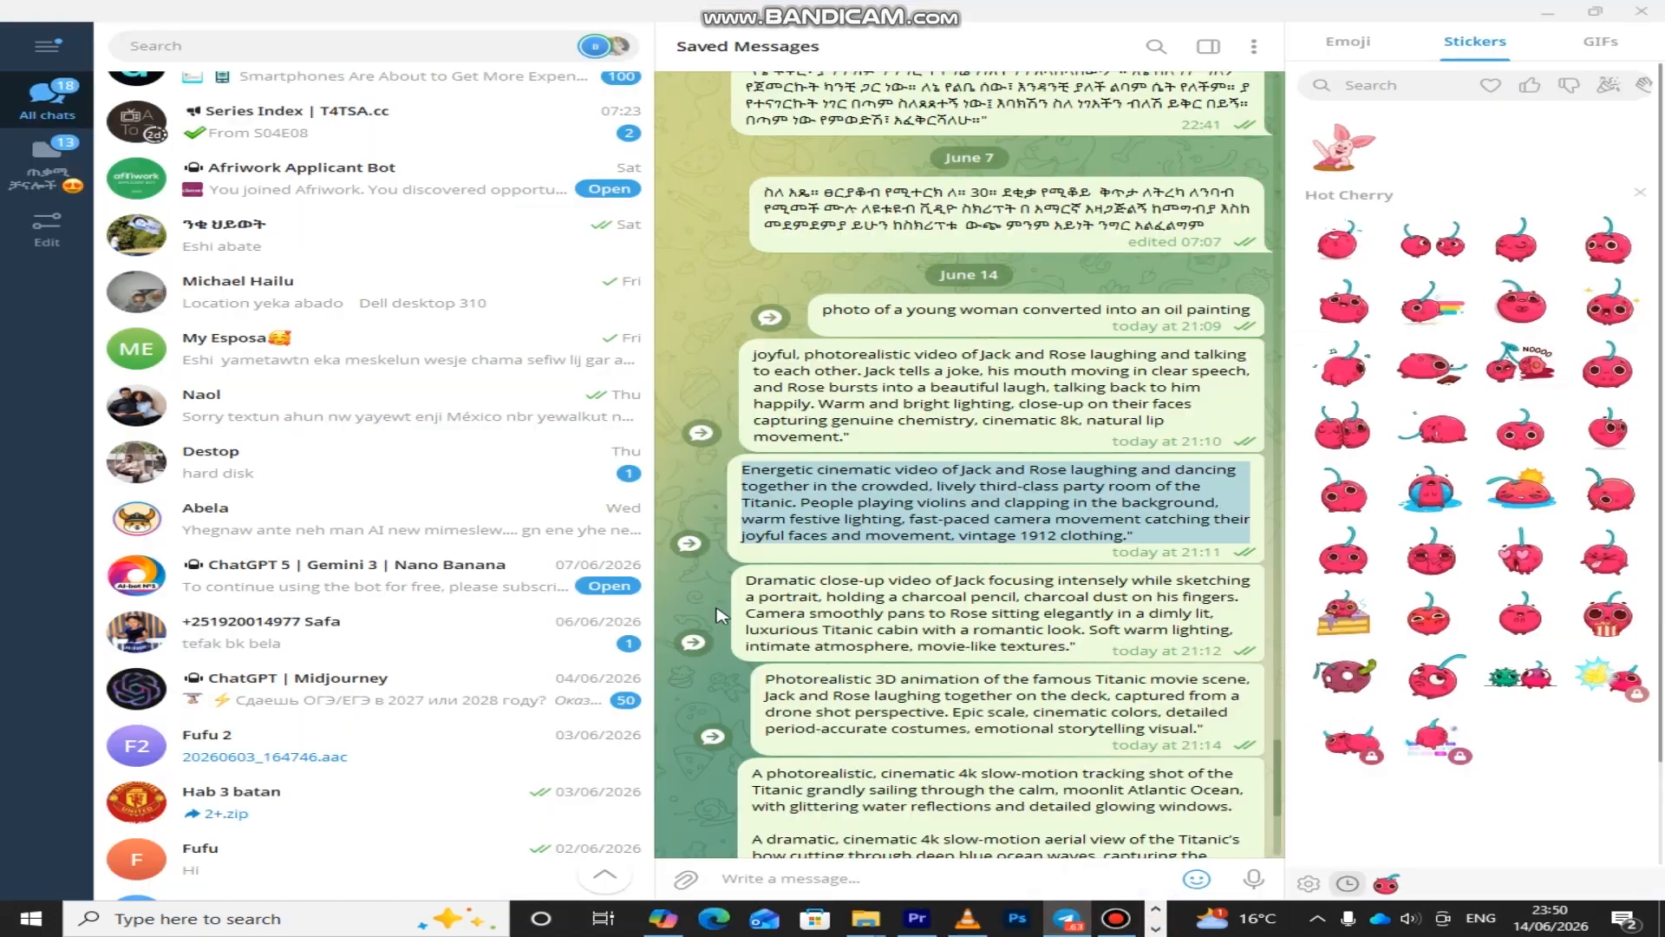
pyautogui.moveTo(746, 579); pyautogui.dragTo(1044, 646)
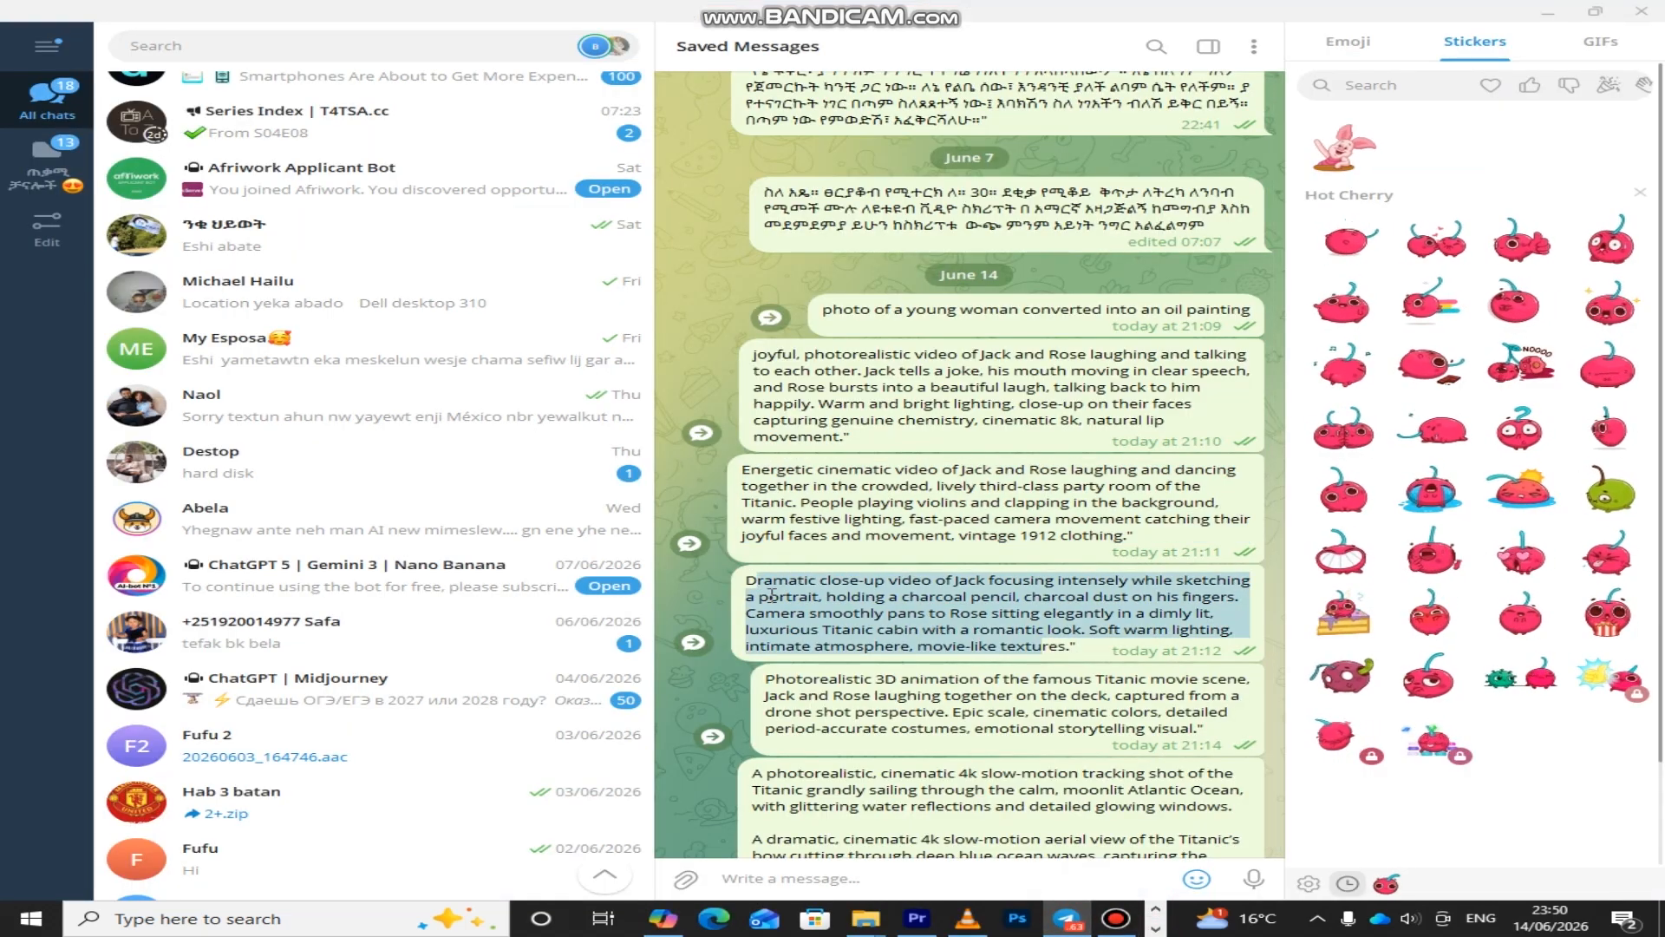
pyautogui.moveTo(746, 581); pyautogui.dragTo(1070, 650)
pyautogui.click(1088, 658)
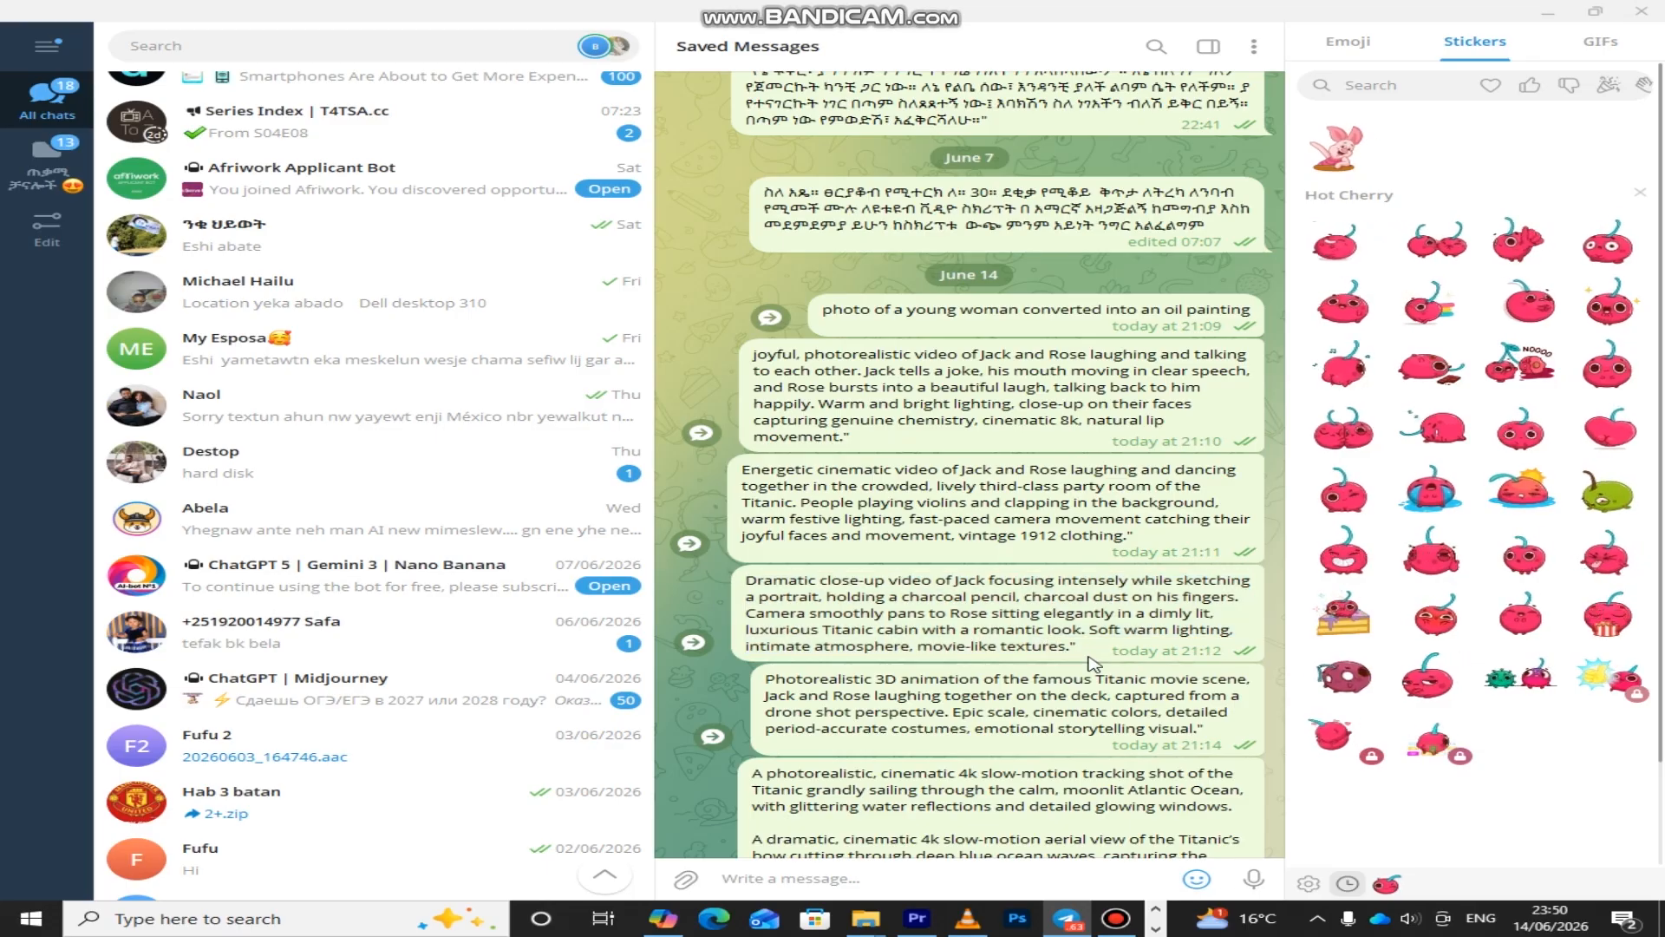
pyautogui.moveTo(745, 579); pyautogui.dragTo(1080, 651)
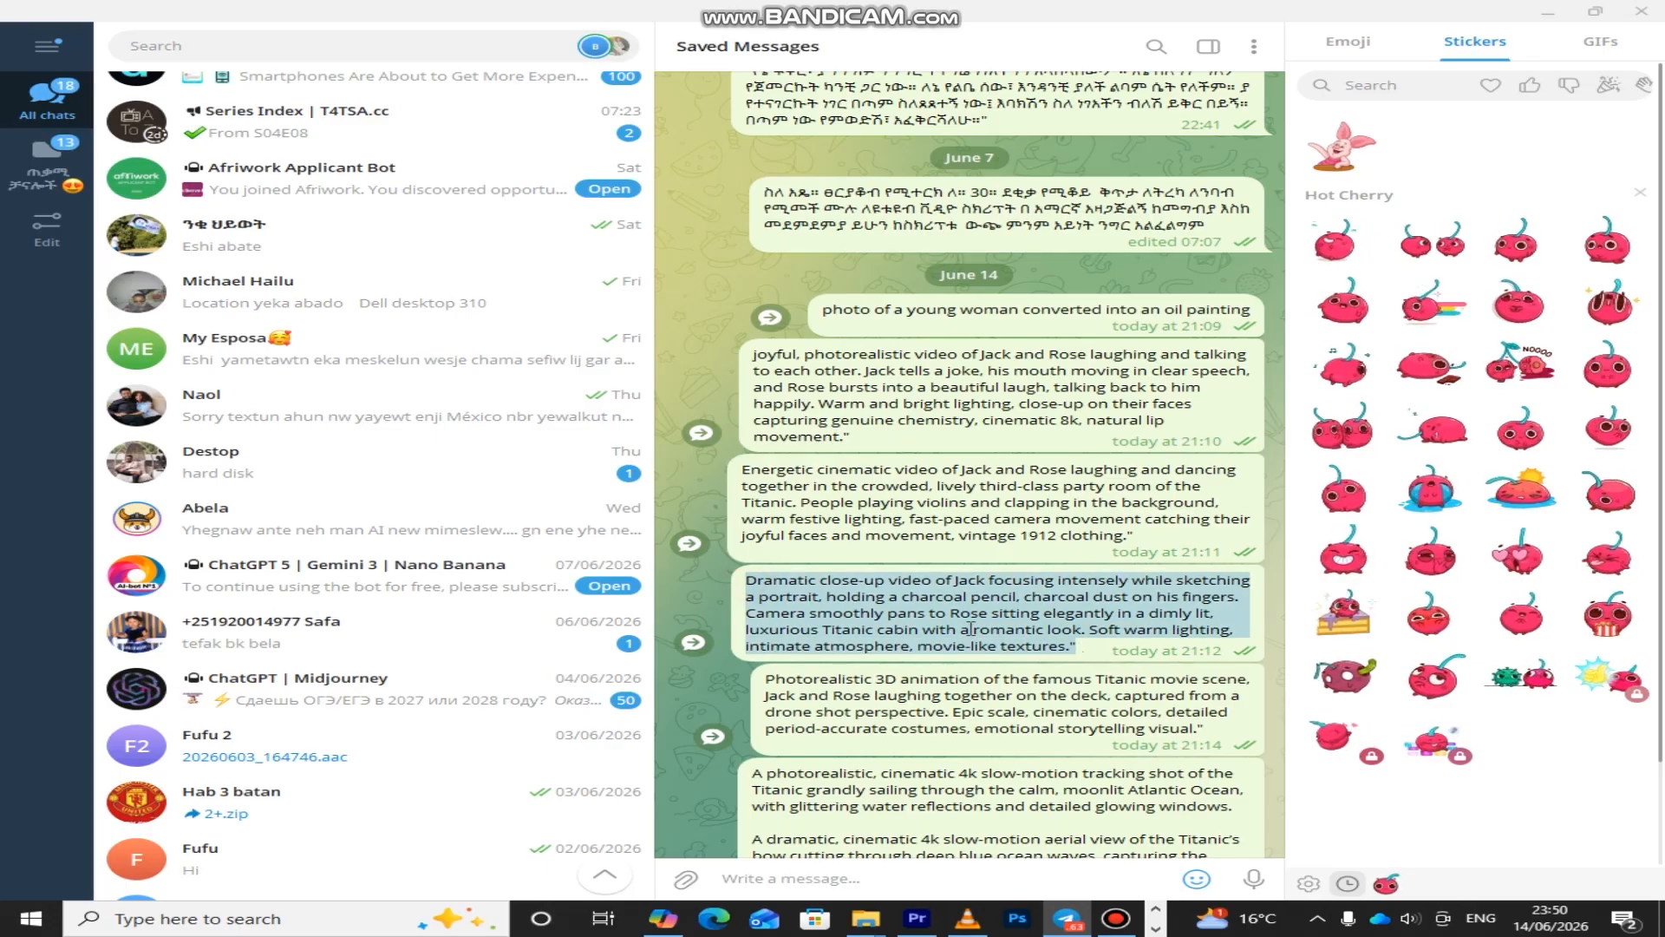
pyautogui.rightClick(1006, 627)
pyautogui.click(1112, 674)
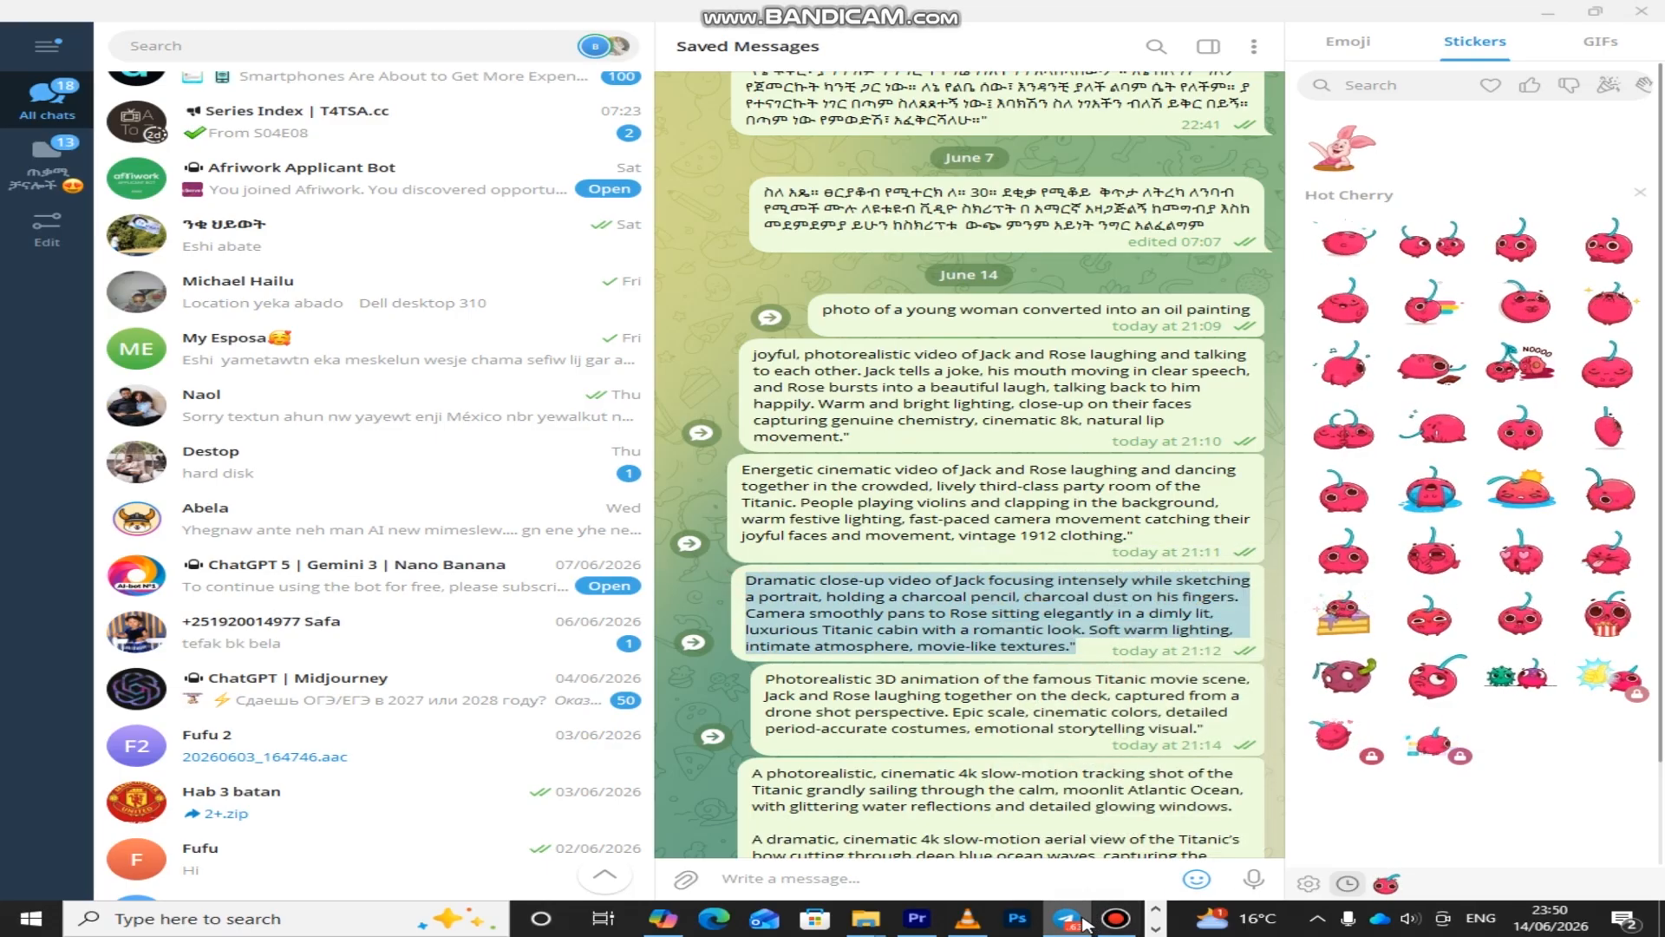
# Return to Google Vids in Chrome and generate an AI clip from the copied portrait-sketching prompt
pyautogui.click(1157, 929)
pyautogui.click(672, 919)
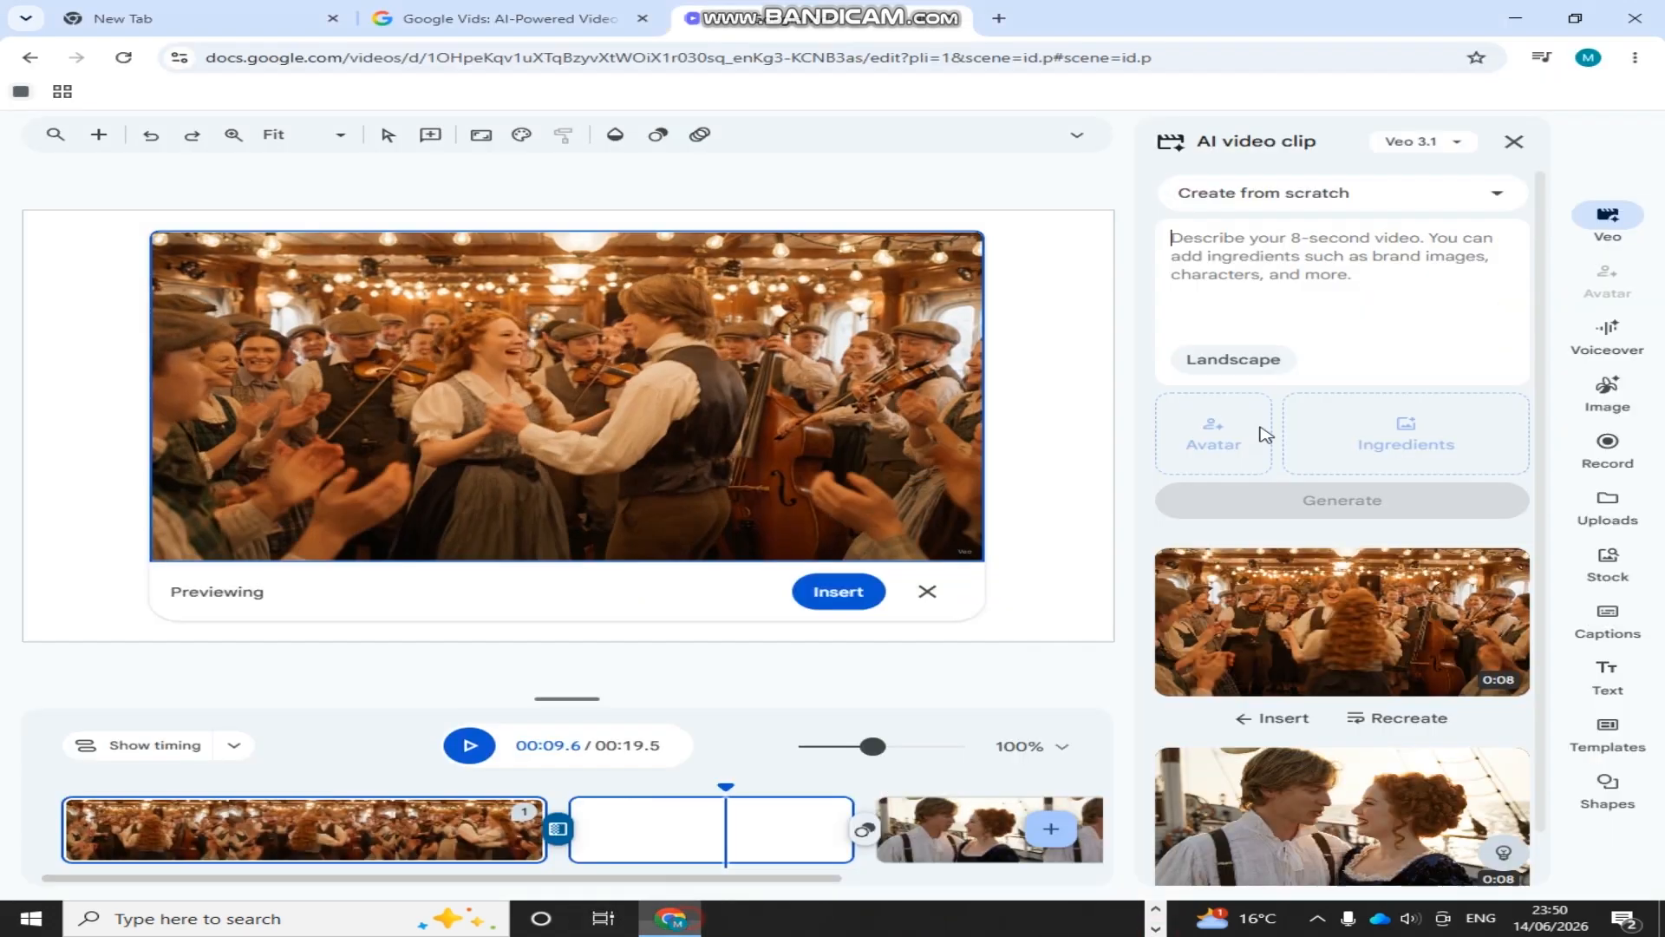
pyautogui.rightClick(1255, 244)
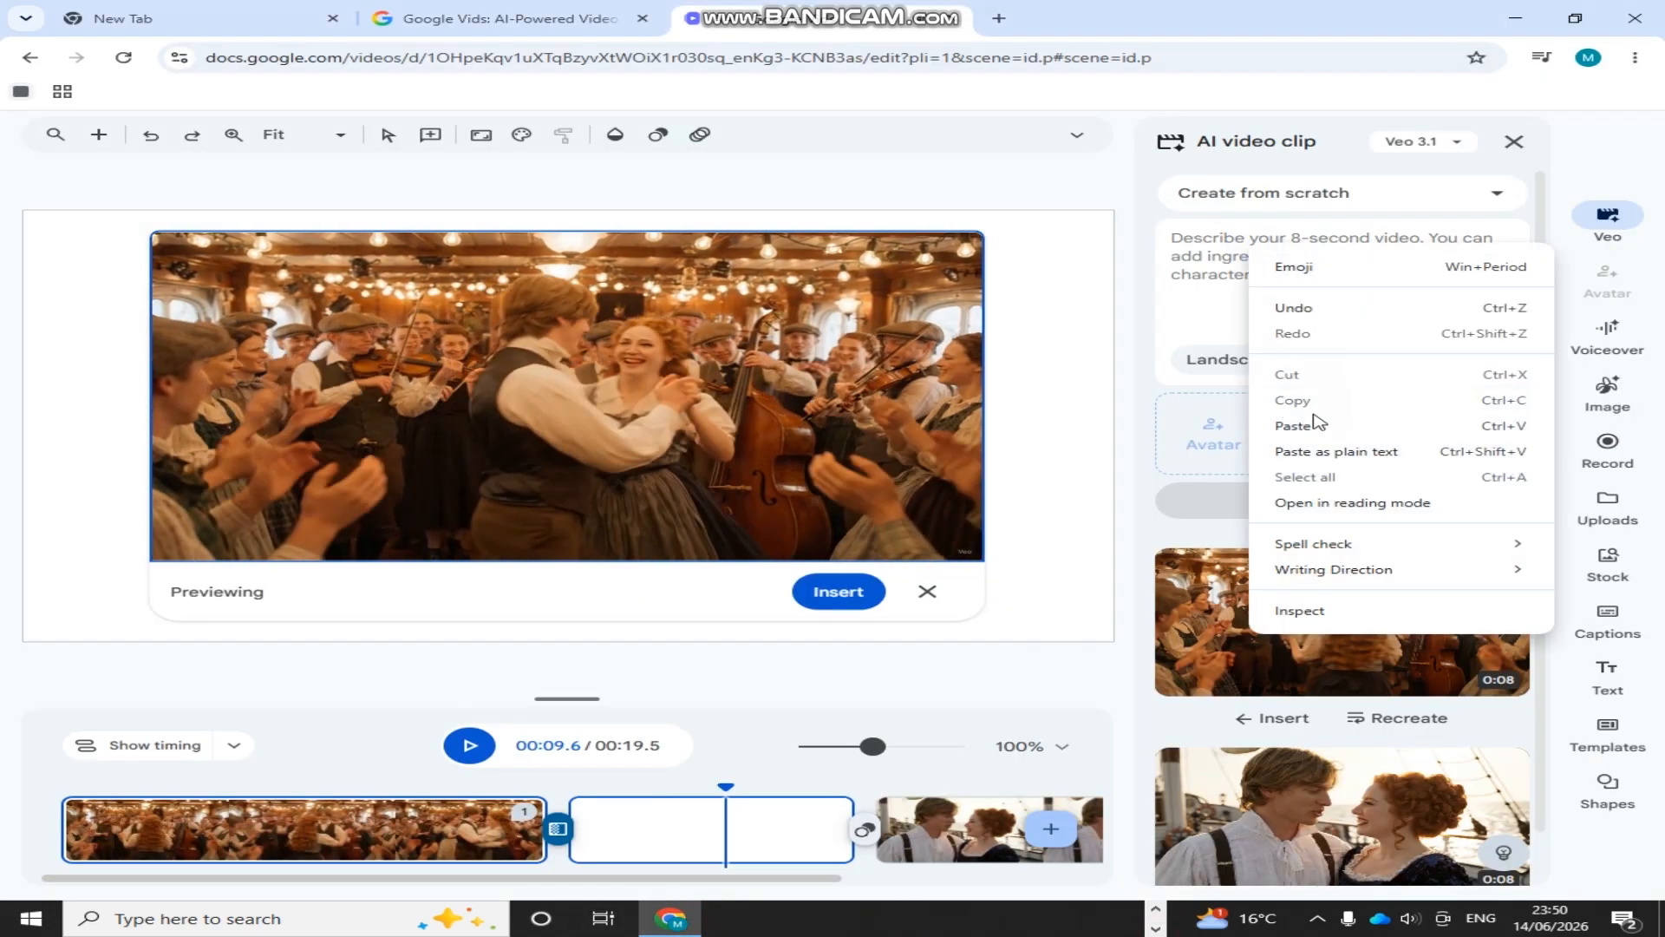
pyautogui.click(1282, 425)
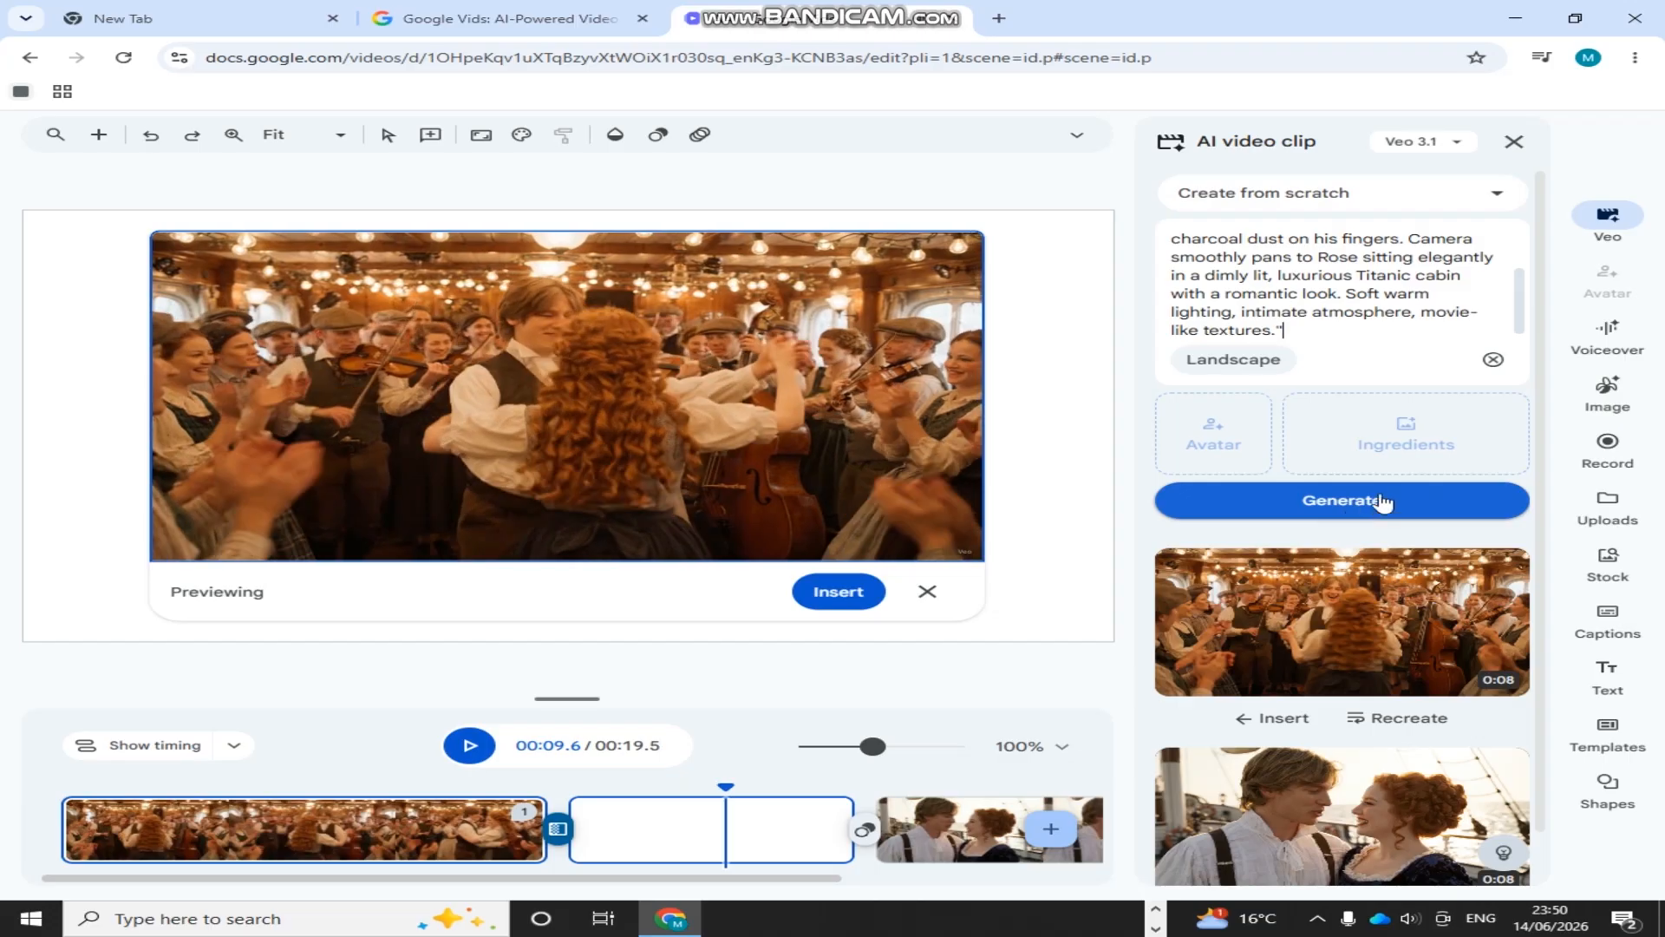
pyautogui.click(1342, 503)
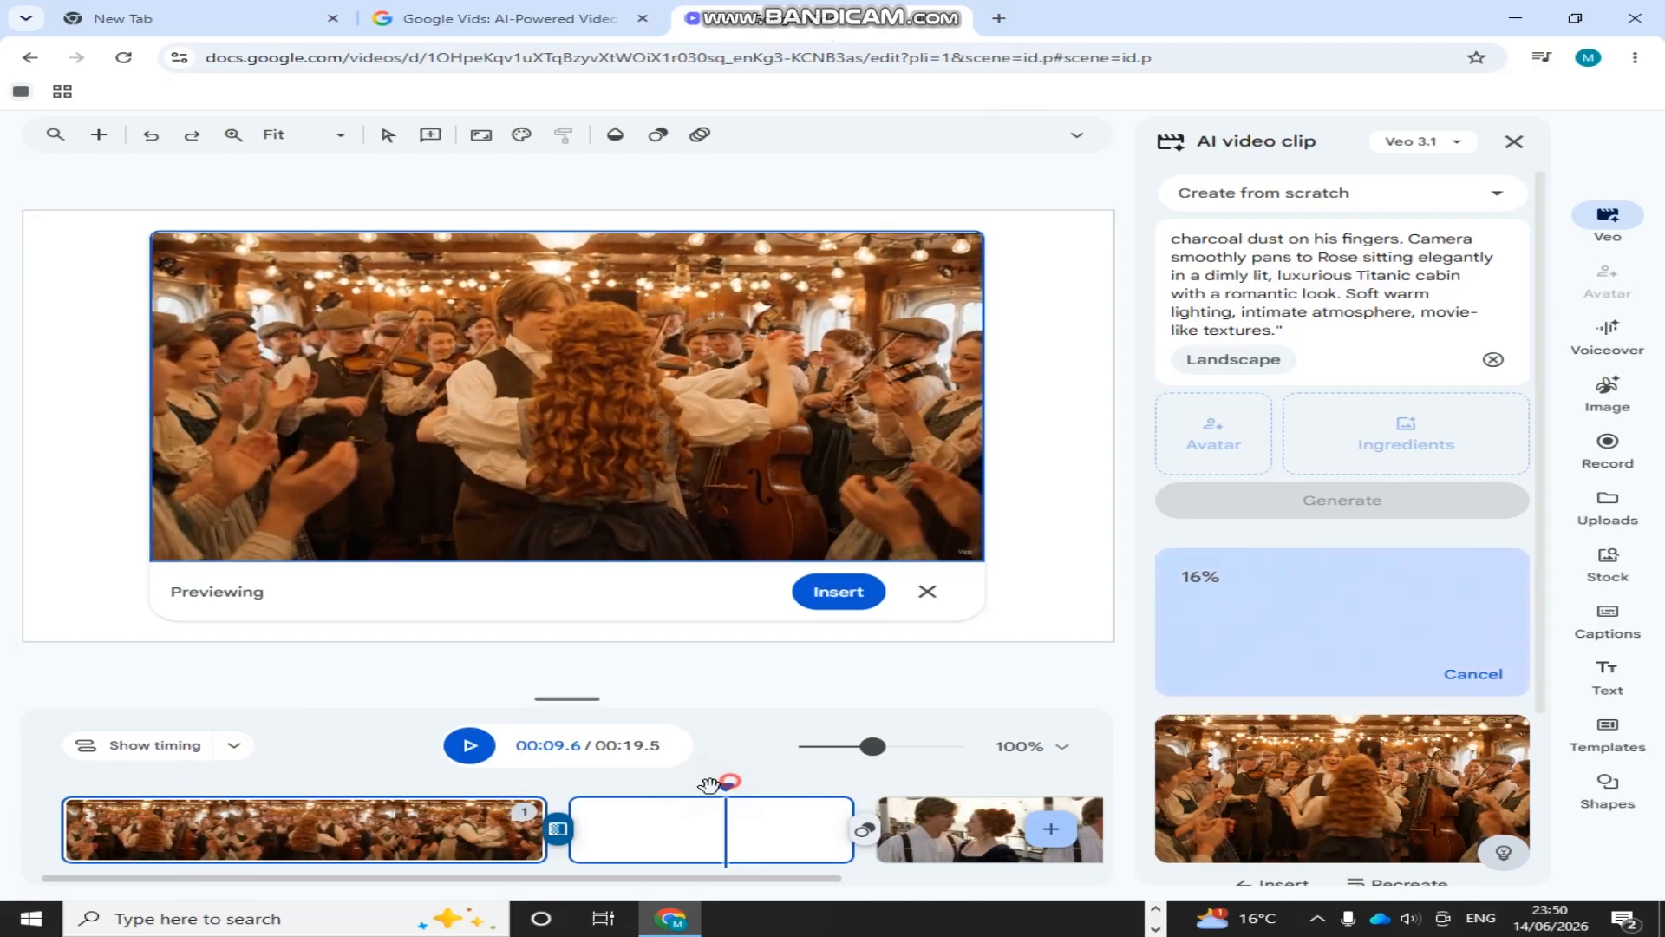
# Review the Slide transition after the dancing clip and play the timeline through to the ship-deck clip
pyautogui.click(484, 829)
pyautogui.click(469, 745)
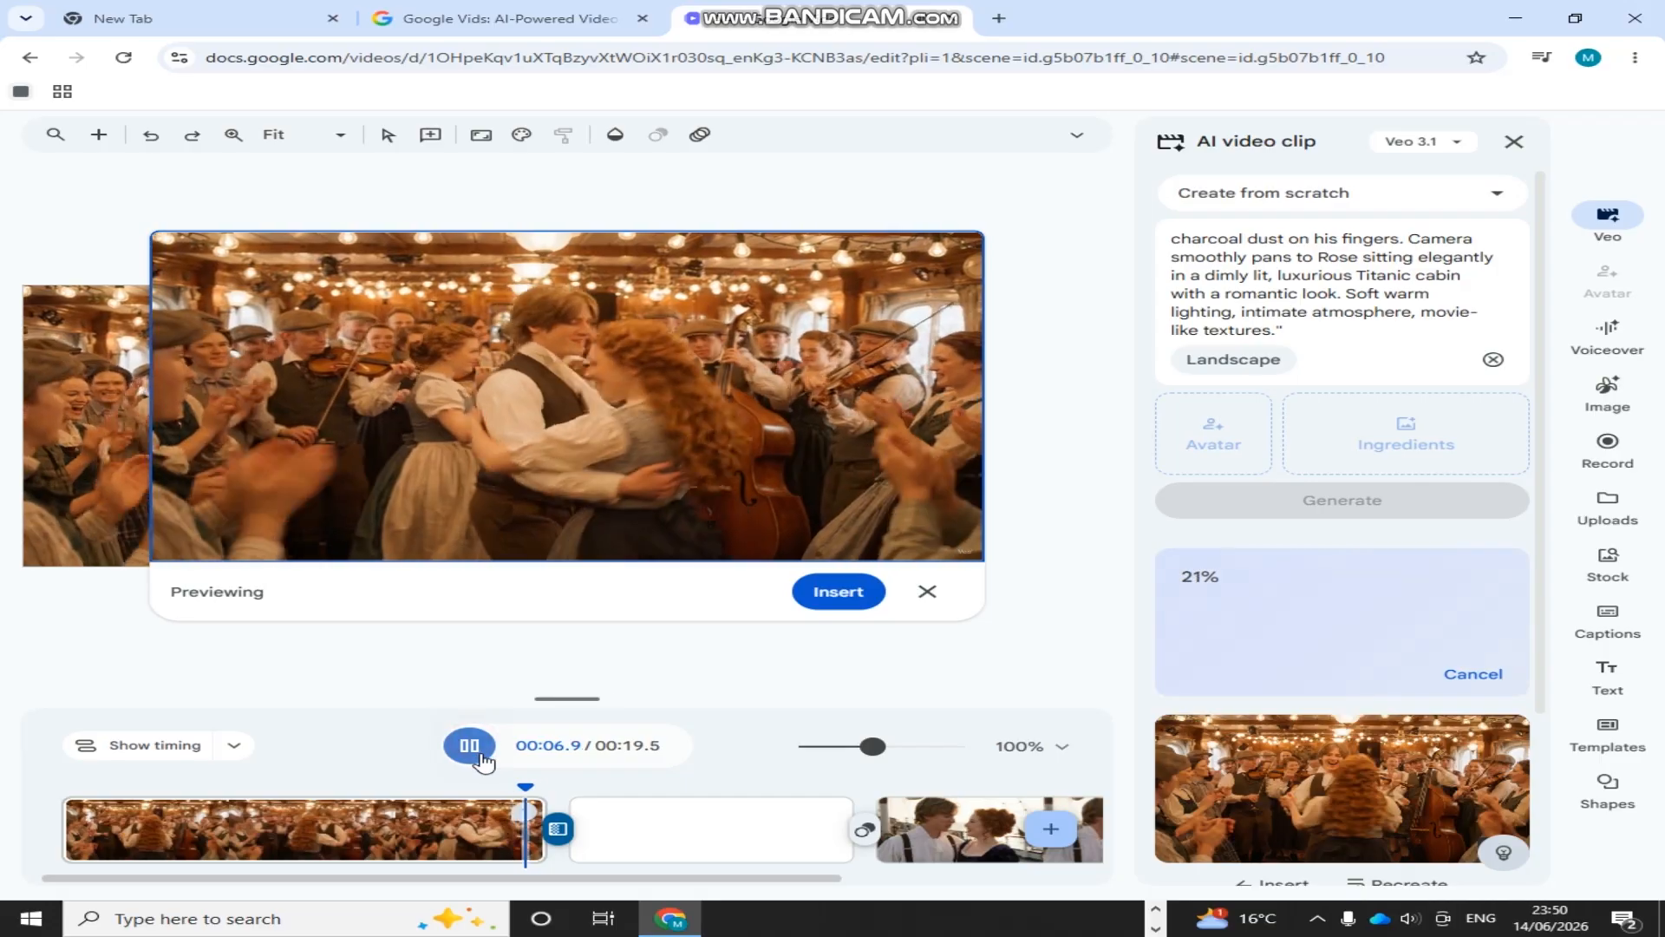
pyautogui.click(276, 811)
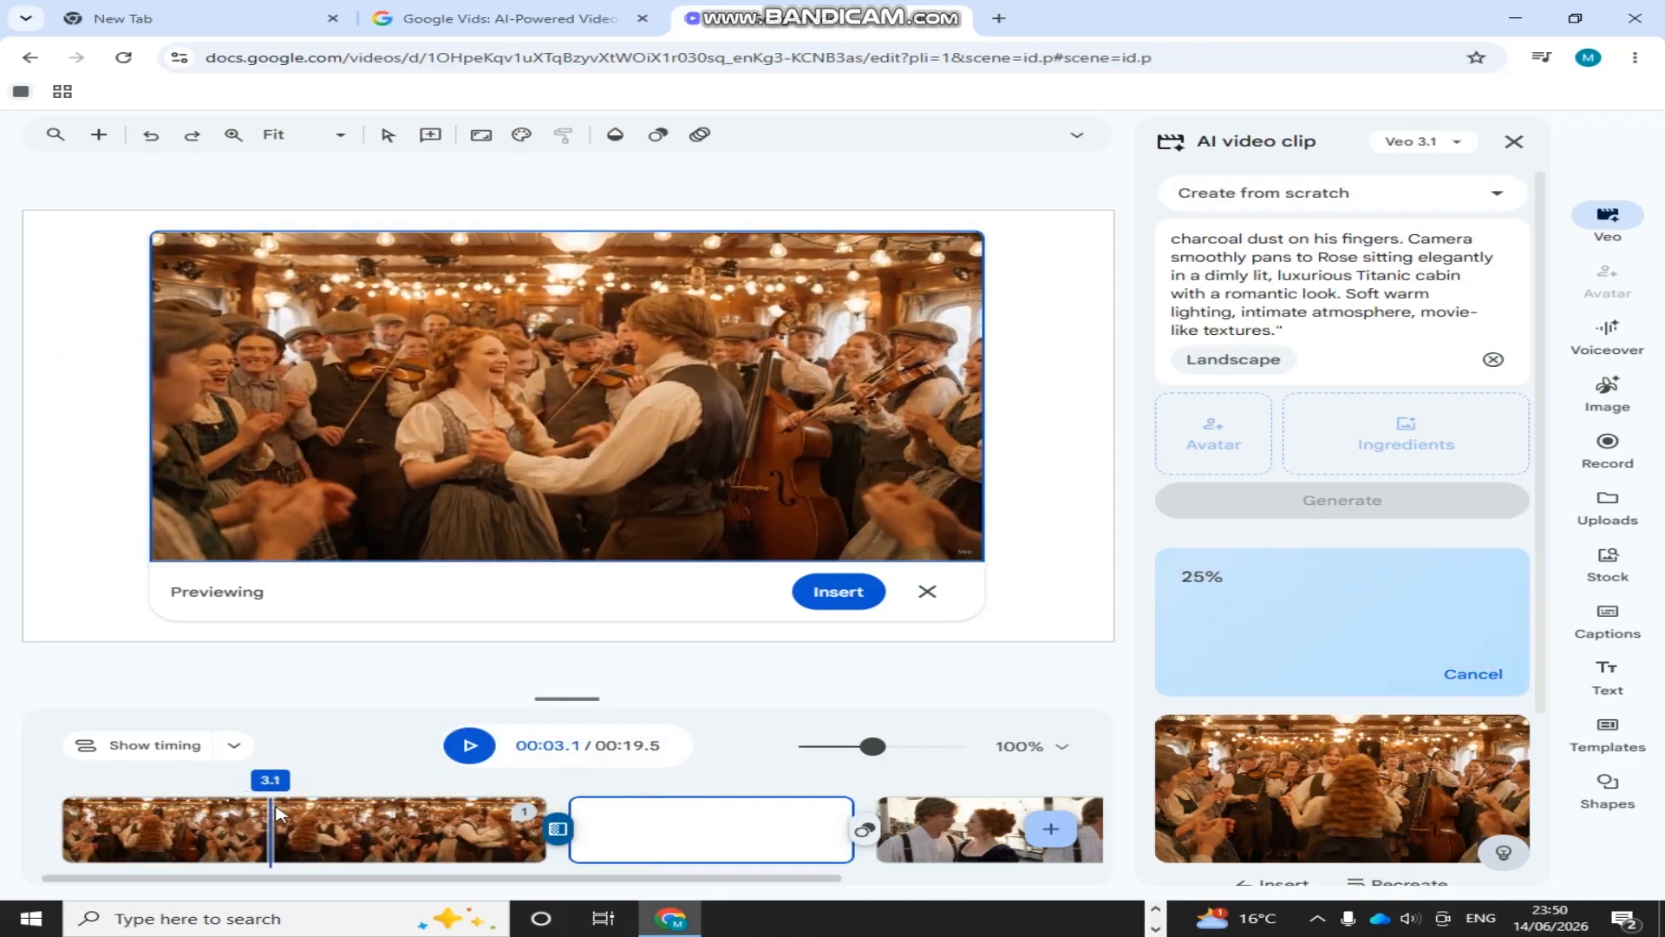
pyautogui.click(558, 828)
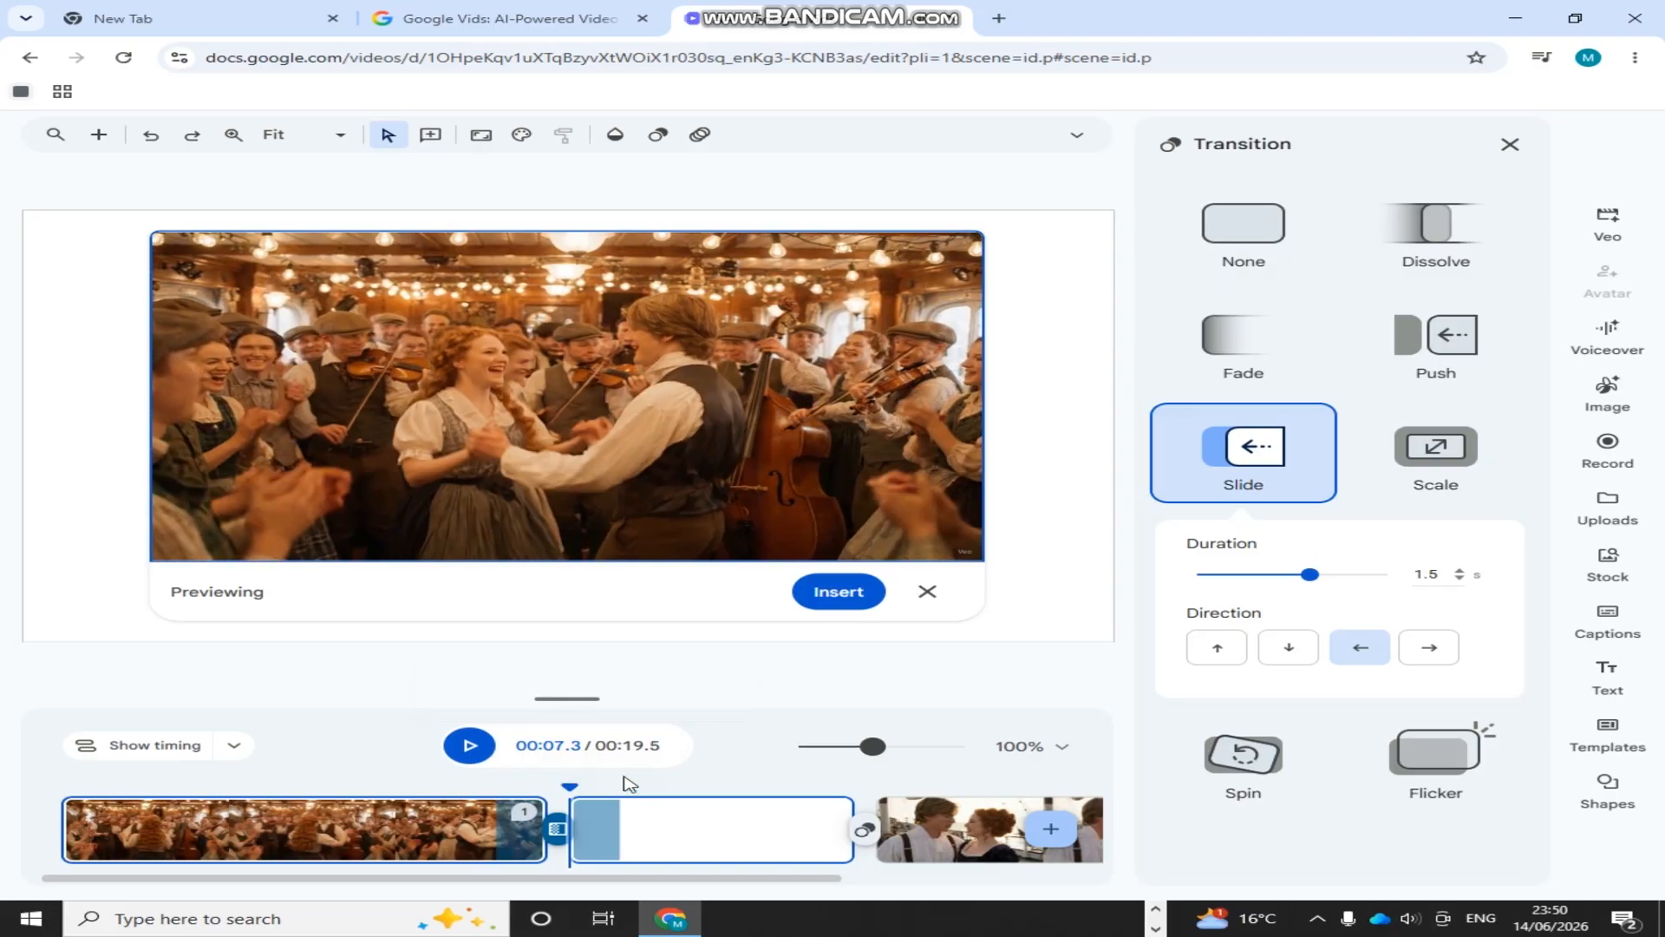
pyautogui.click(1511, 144)
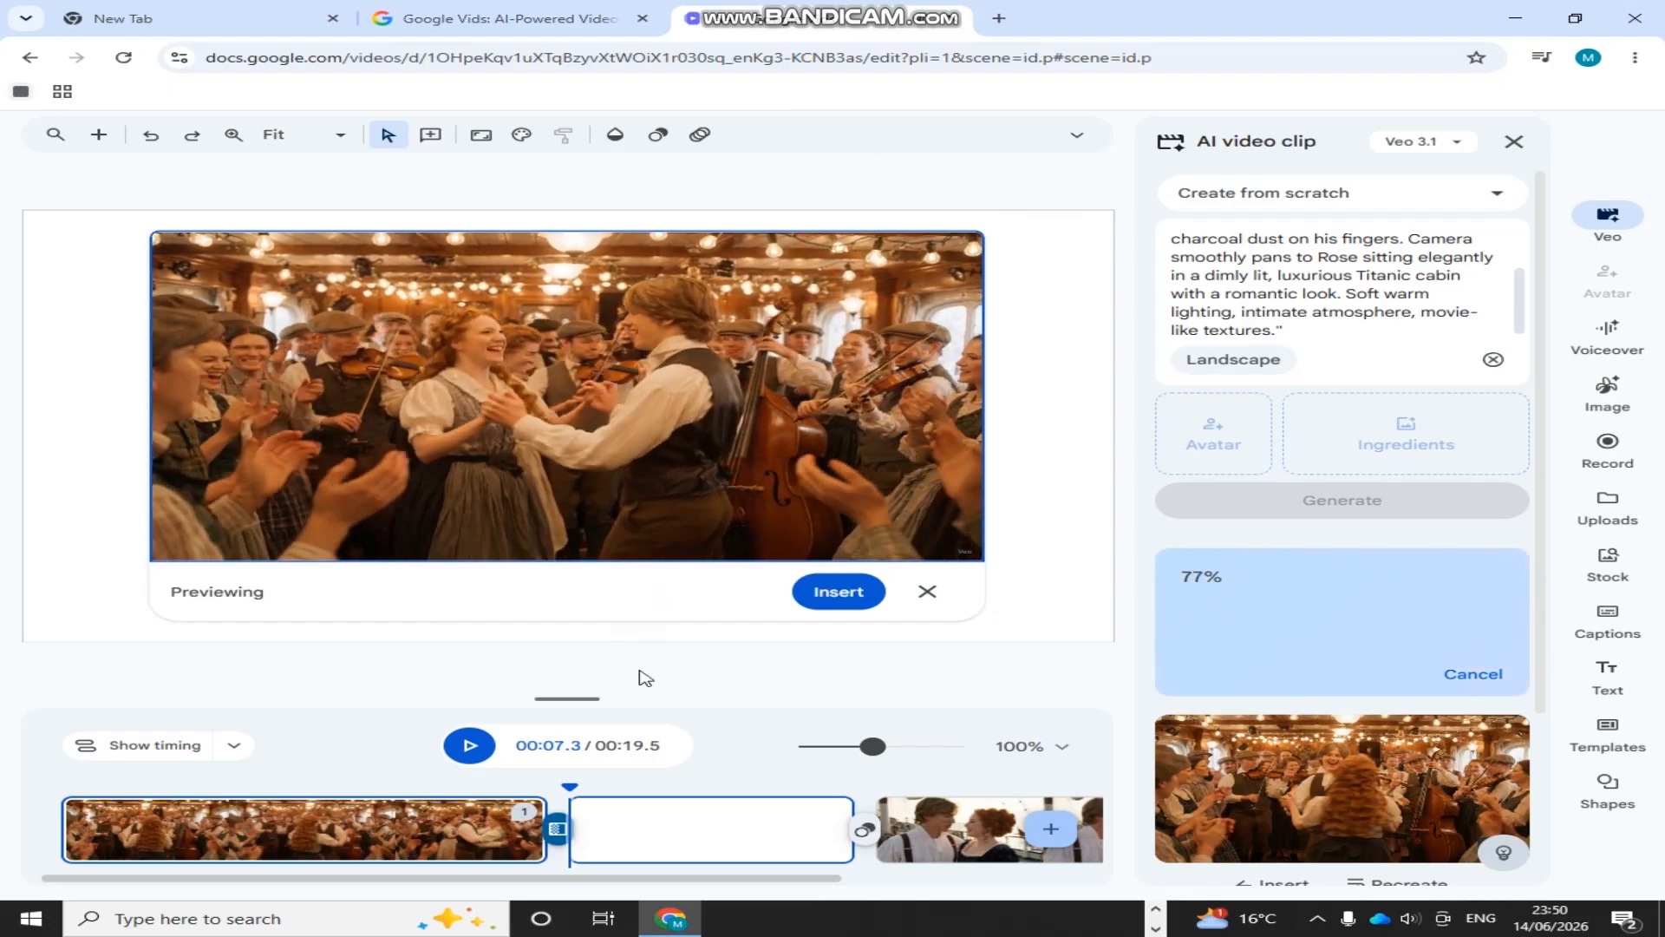
pyautogui.click(470, 745)
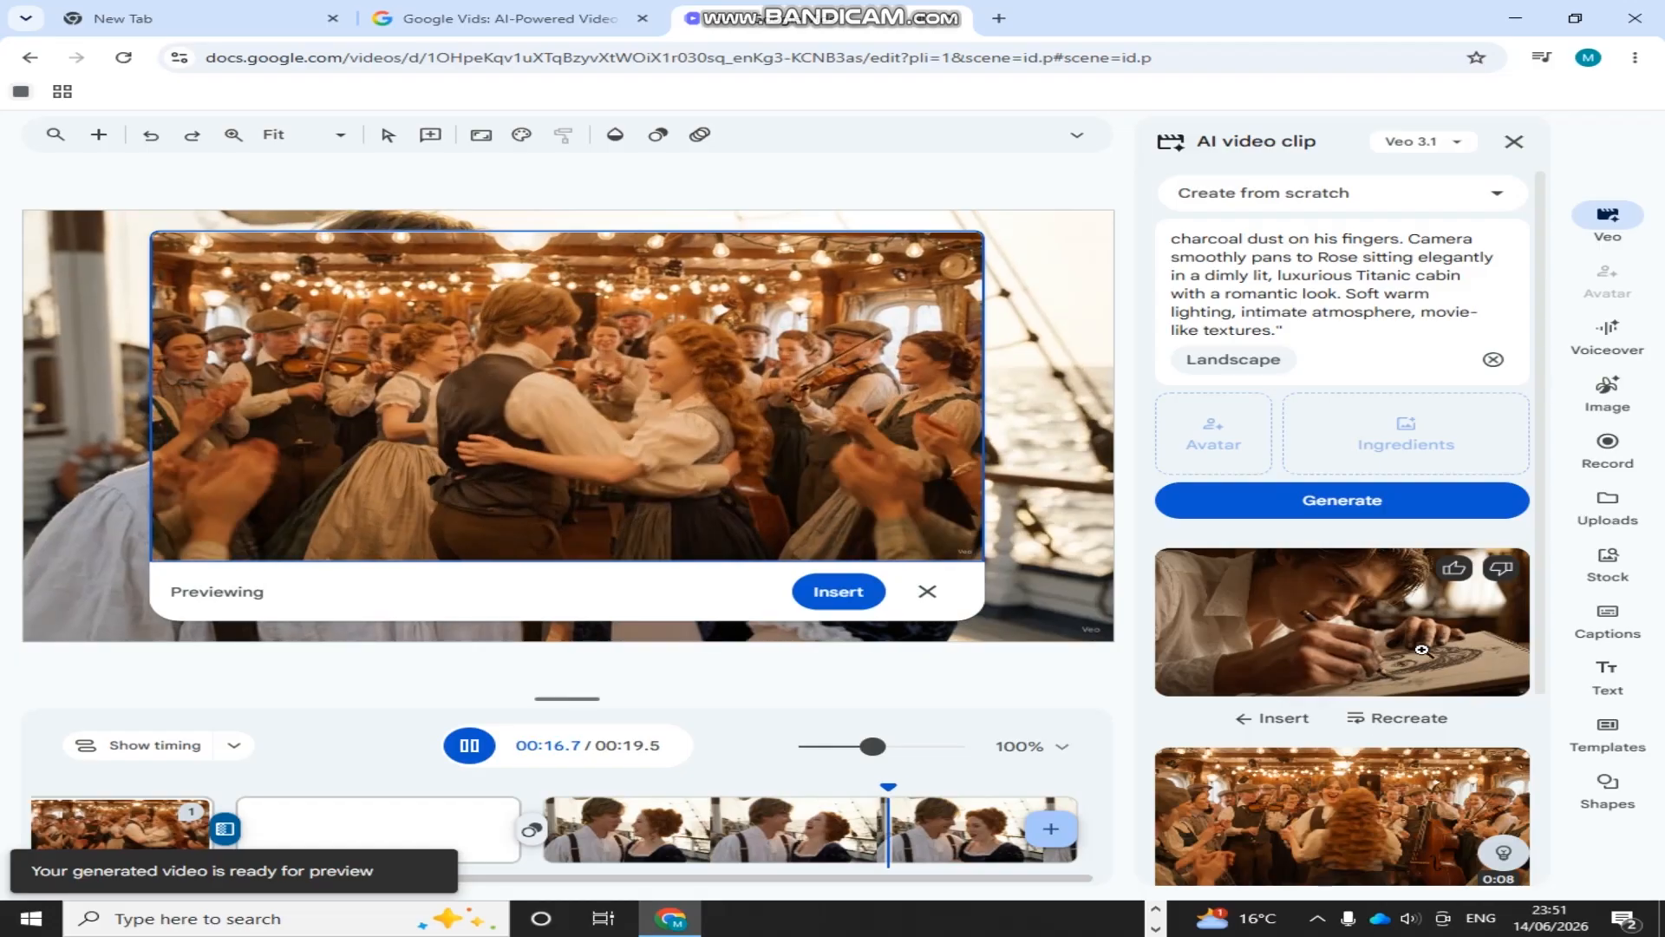
# Preview the portrait-sketching clip, then add it to the timeline before the ship-deck clip, followed by a blank scene
pyautogui.click(1385, 642)
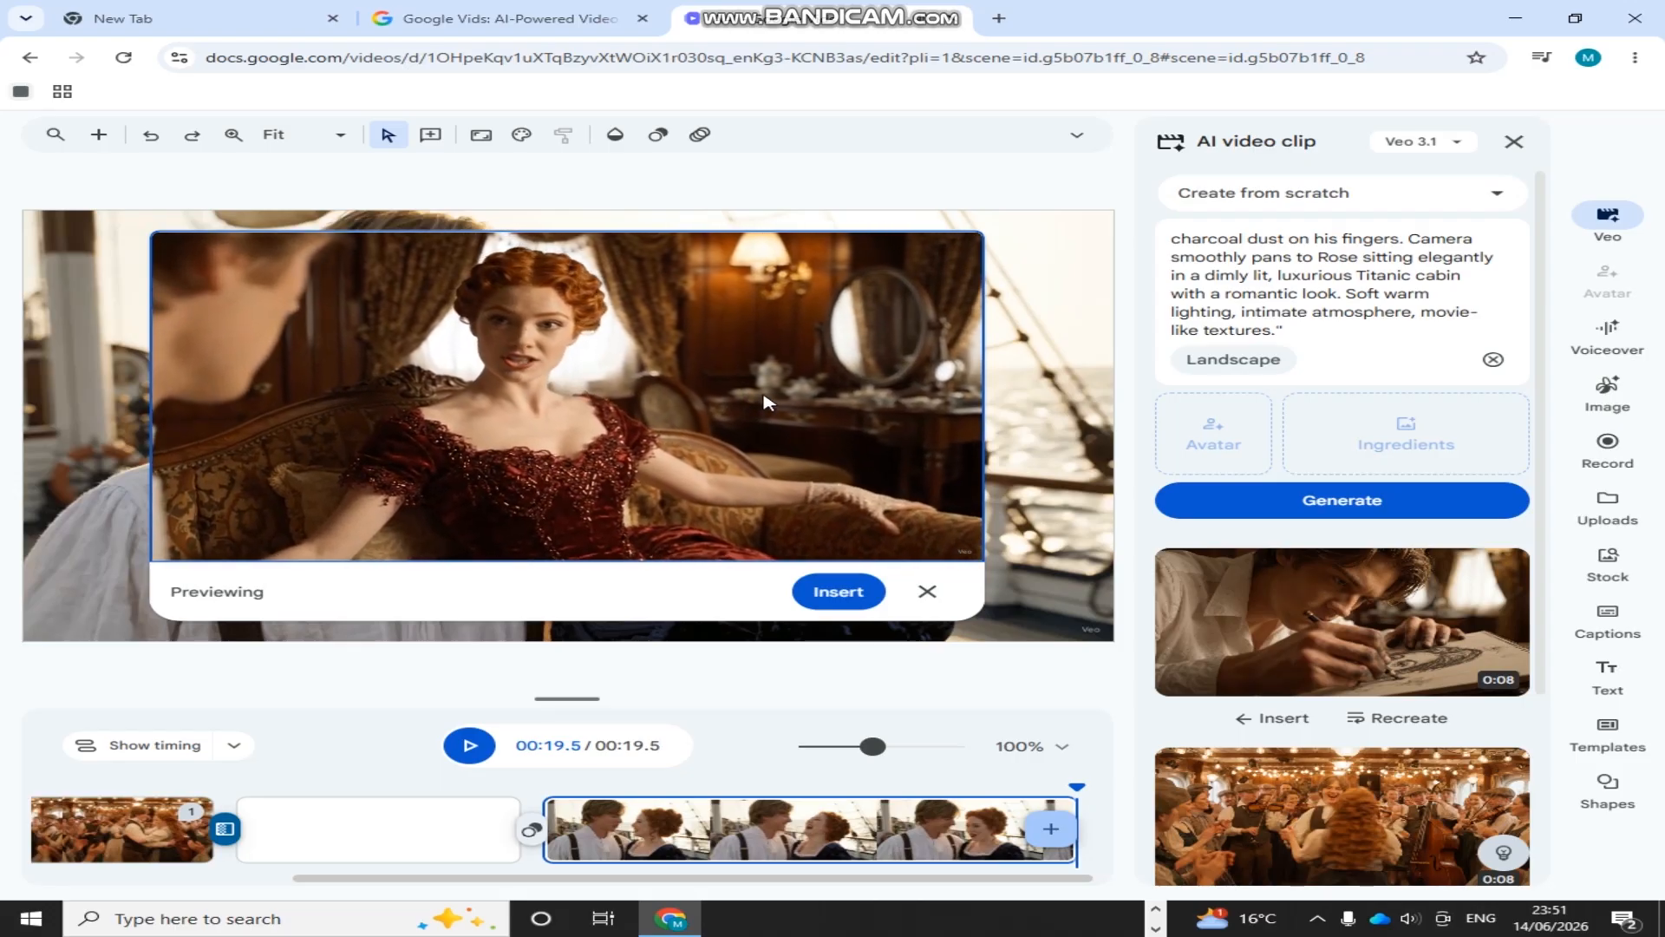
pyautogui.click(927, 595)
pyautogui.moveTo(1373, 640)
pyautogui.mouseDown()
pyautogui.moveTo(720, 829)
pyautogui.moveTo(1019, 846)
pyautogui.moveTo(1075, 813)
pyautogui.mouseUp()
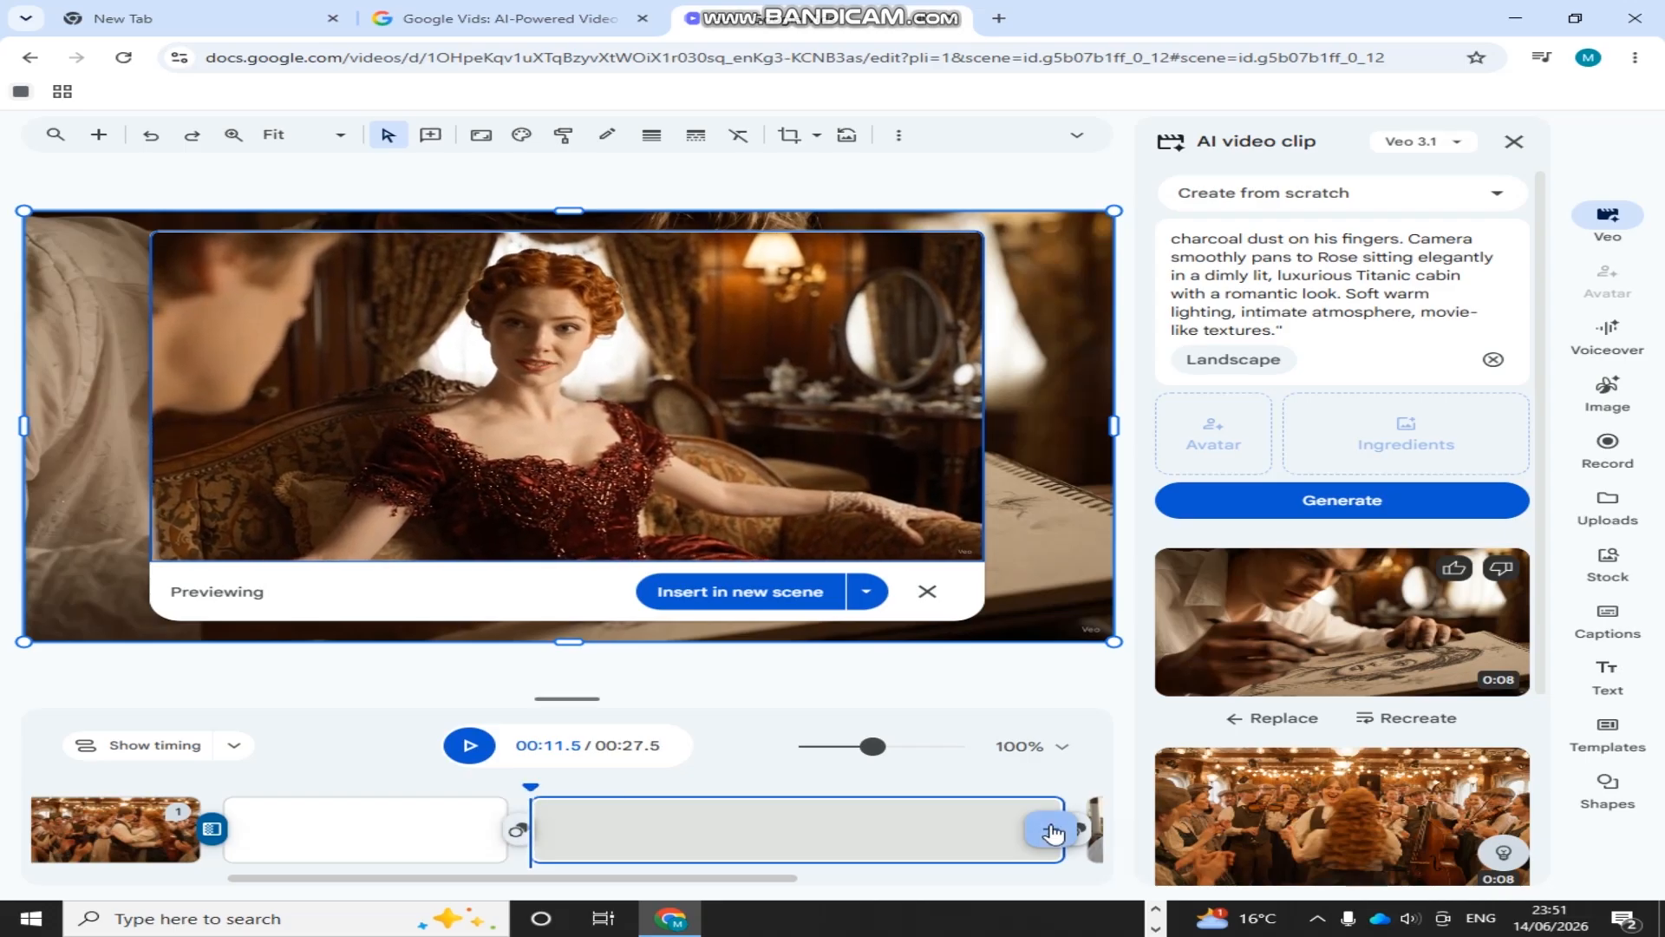
pyautogui.click(1064, 833)
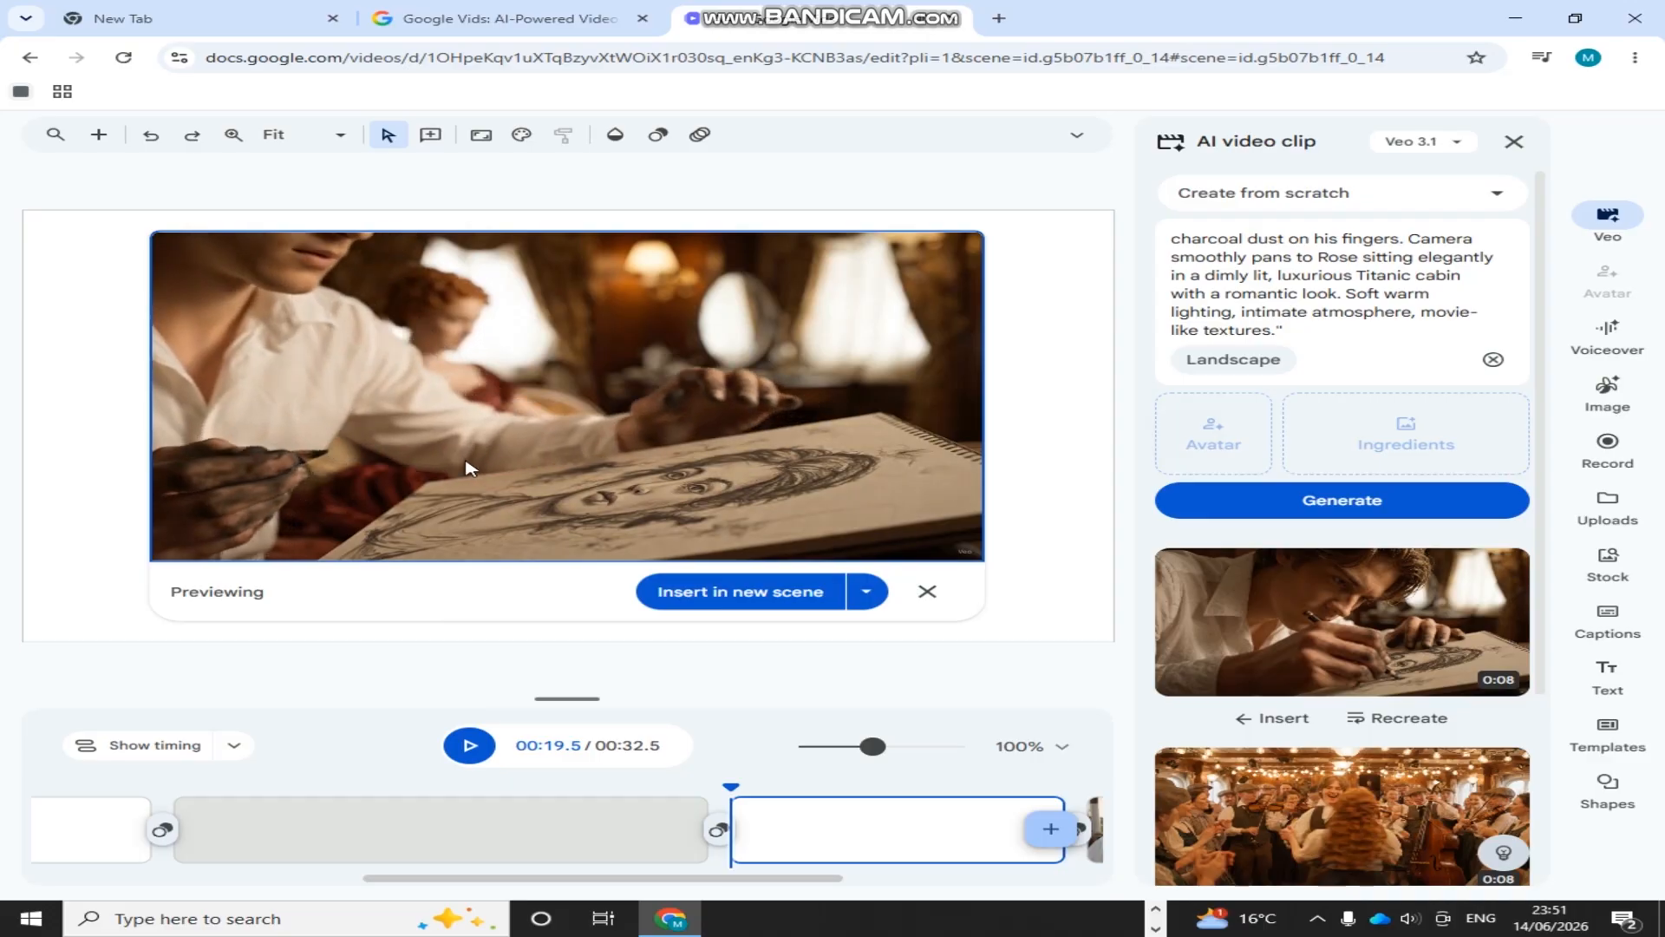
# Close the clip preview, play the timeline from the new blank scene, and look through the generated clips
pyautogui.click(927, 593)
pyautogui.click(490, 744)
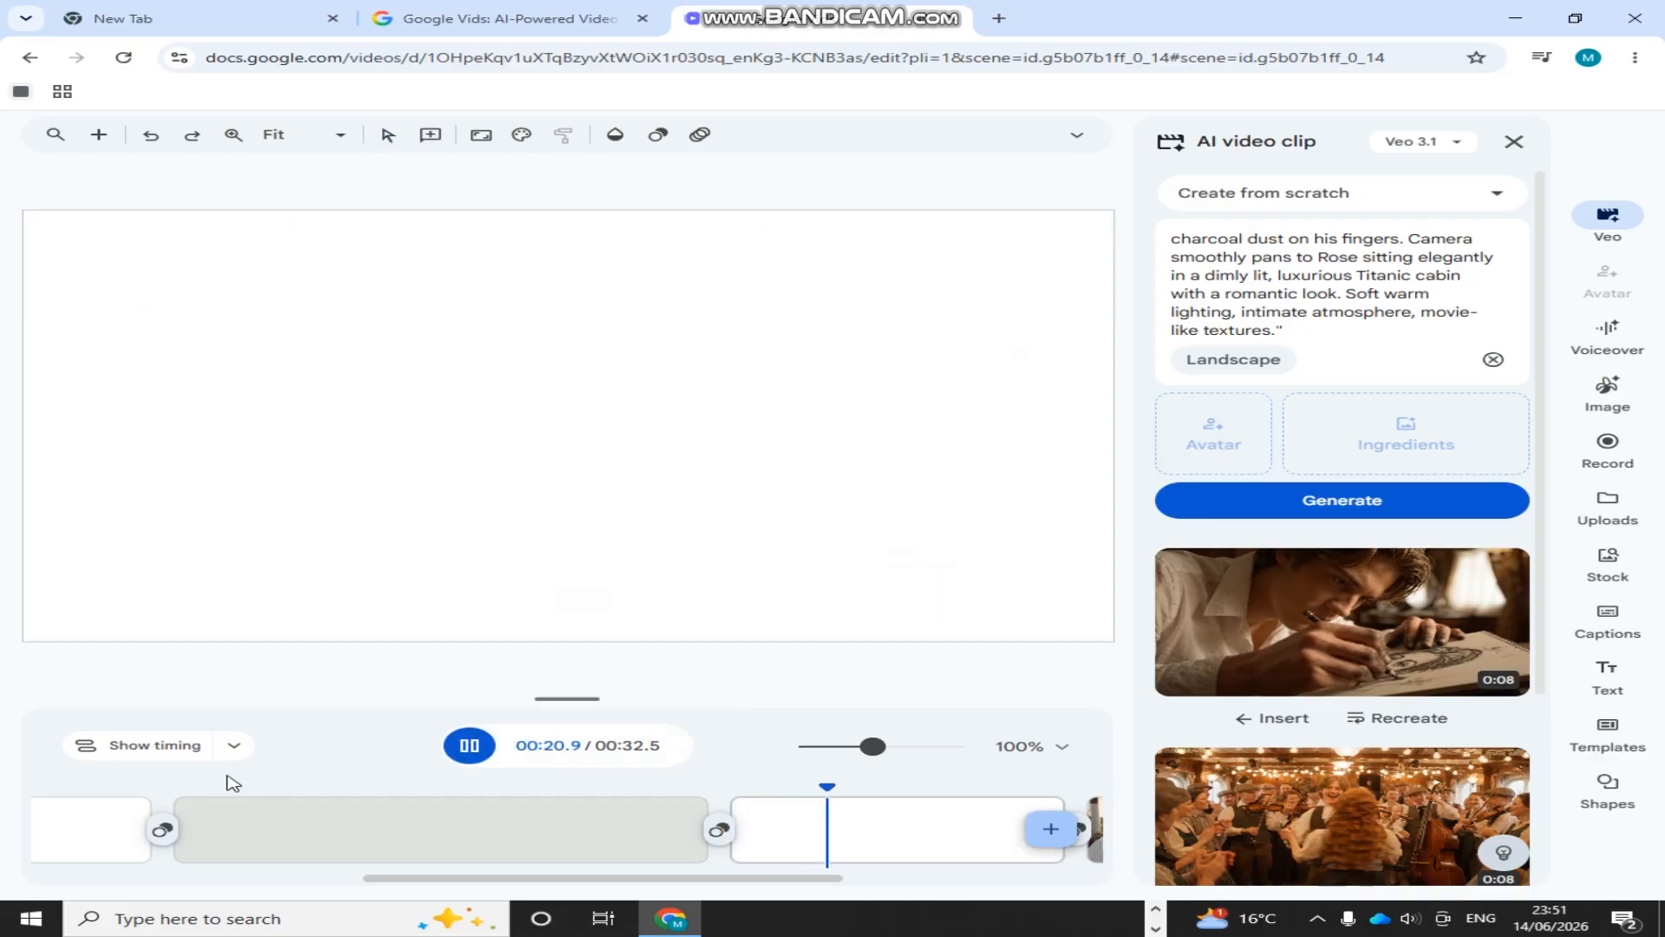
pyautogui.click(297, 791)
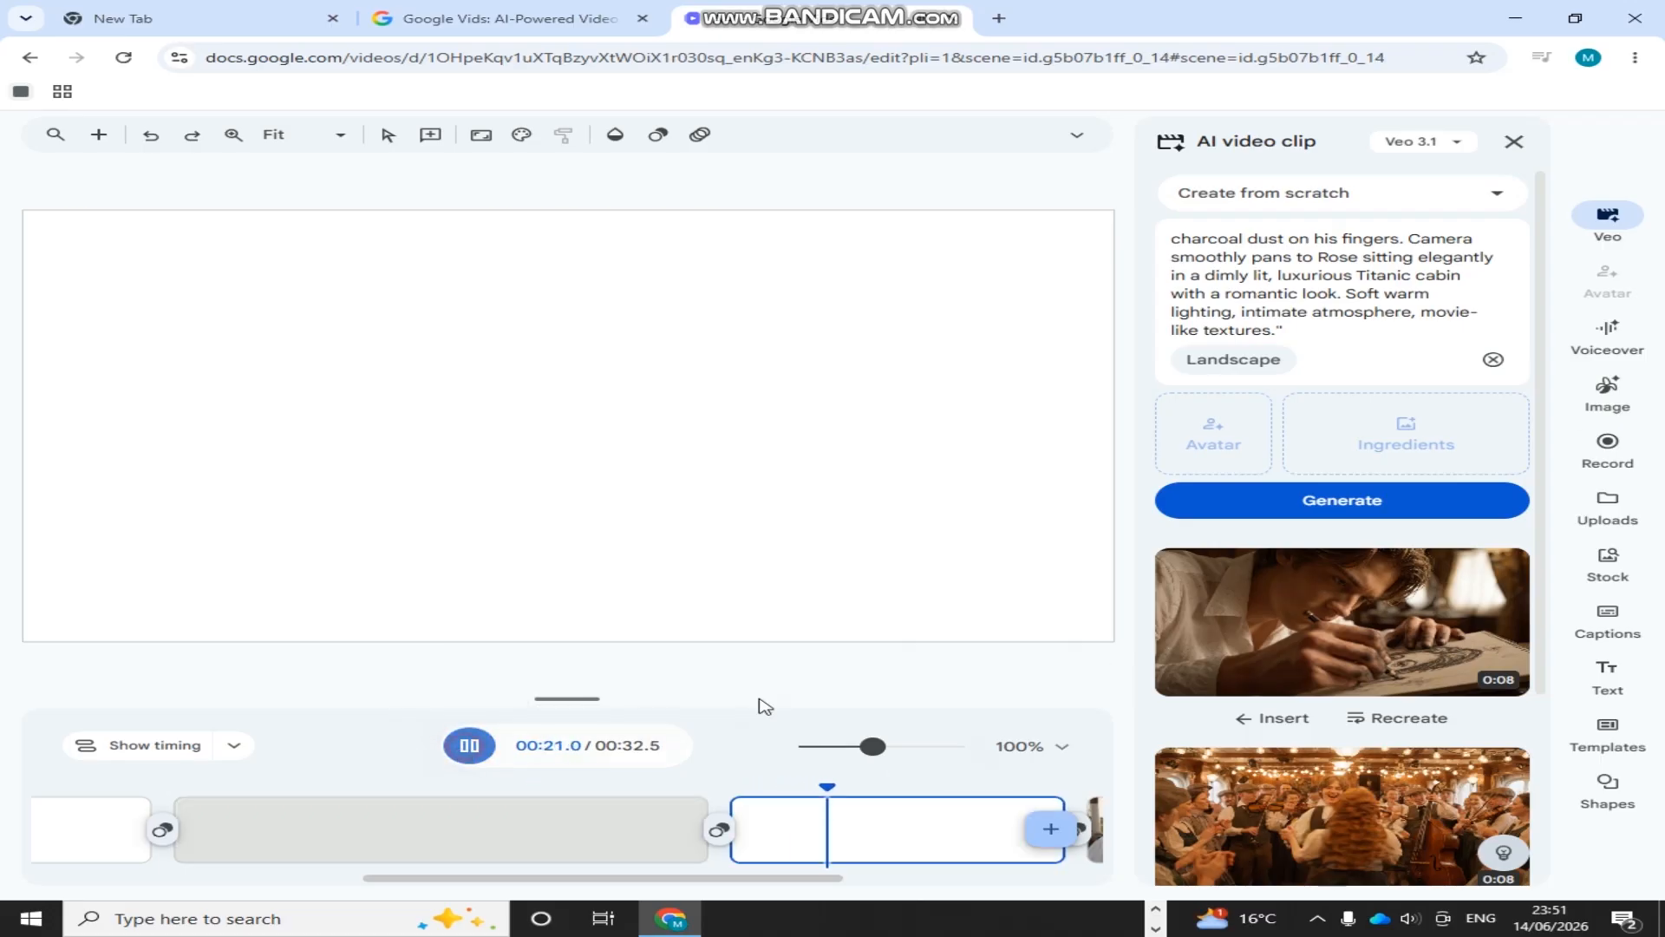
pyautogui.moveTo(1387, 658)
pyautogui.scroll(-3, 1366, 629)
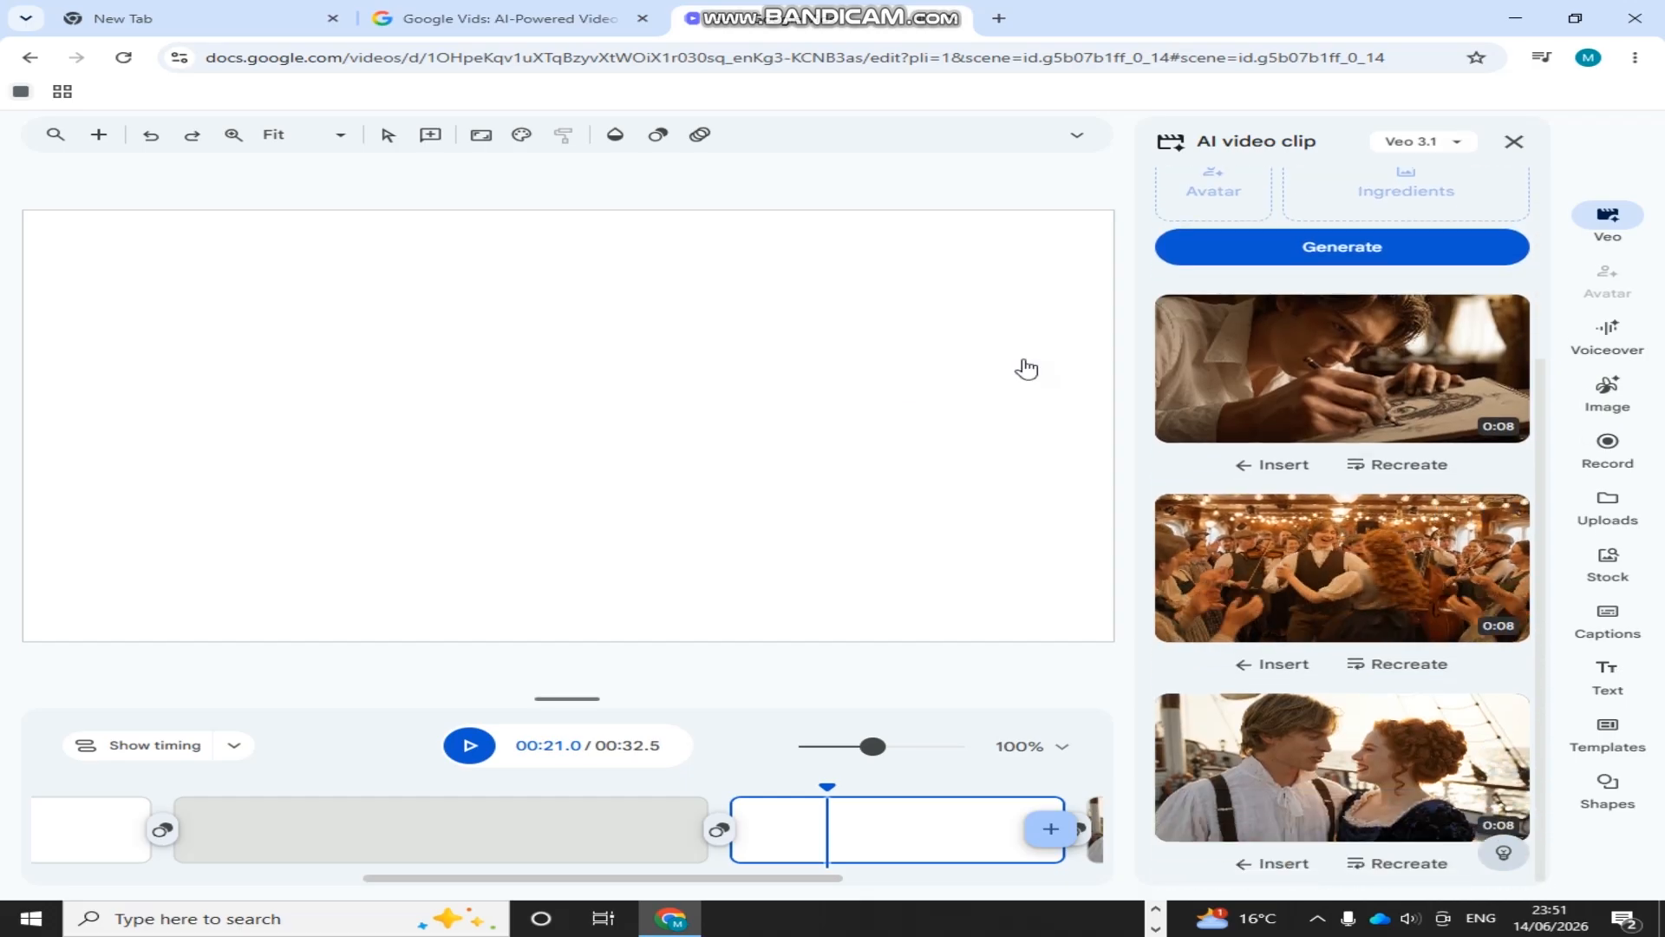
pyautogui.click(1514, 143)
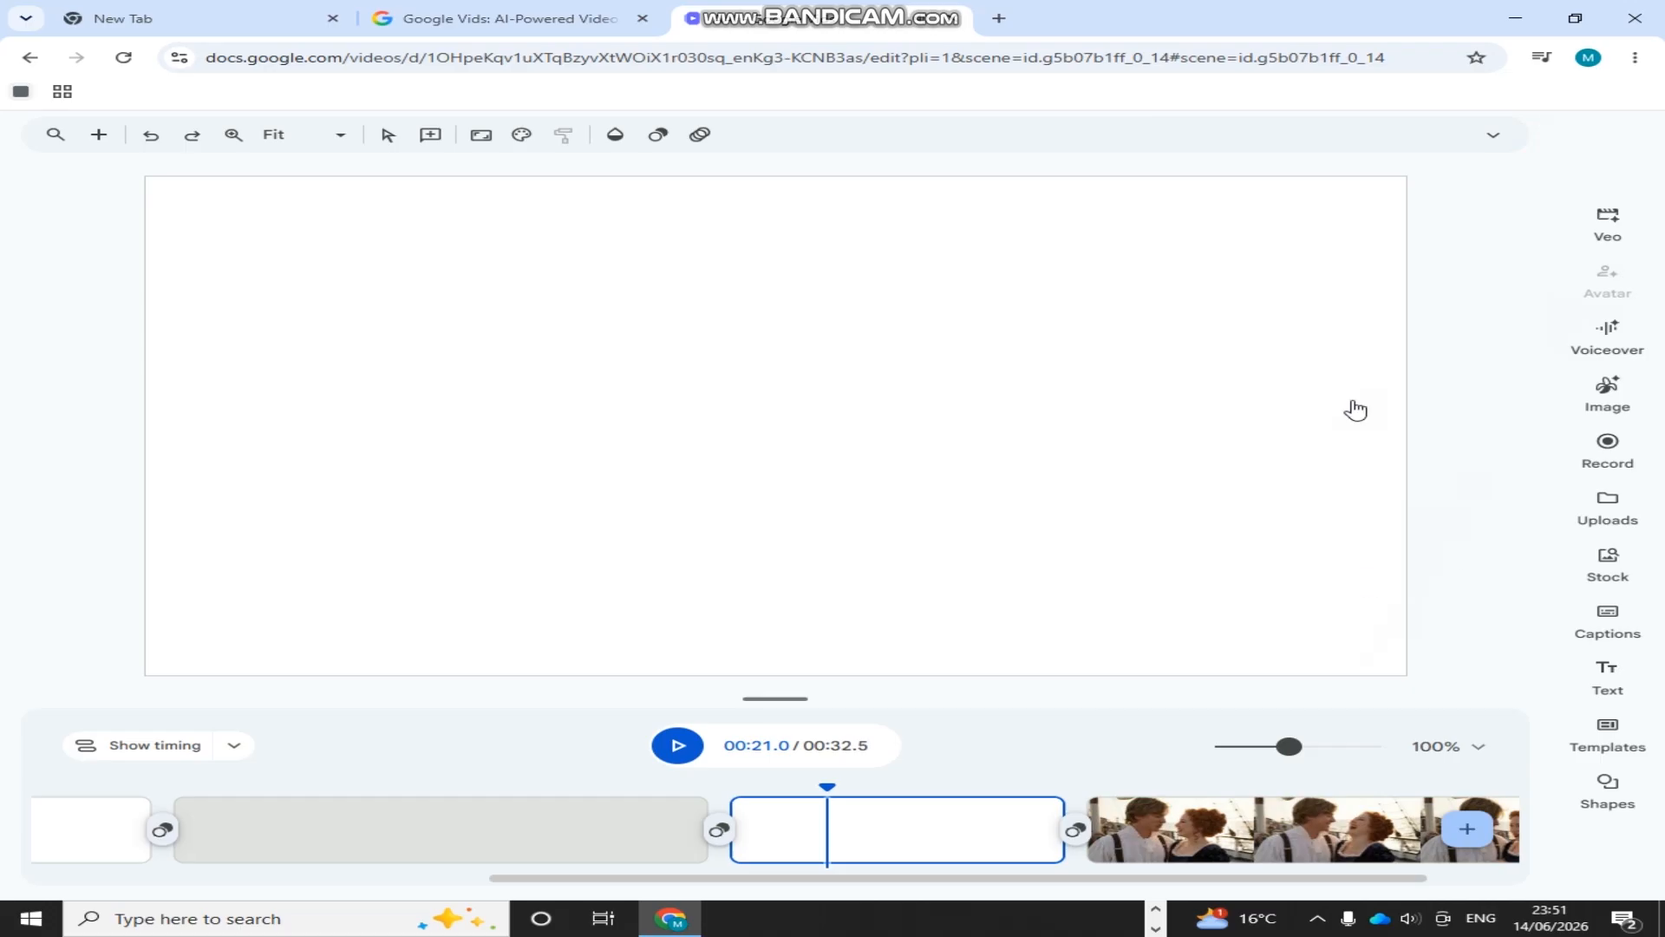
pyautogui.click(1609, 217)
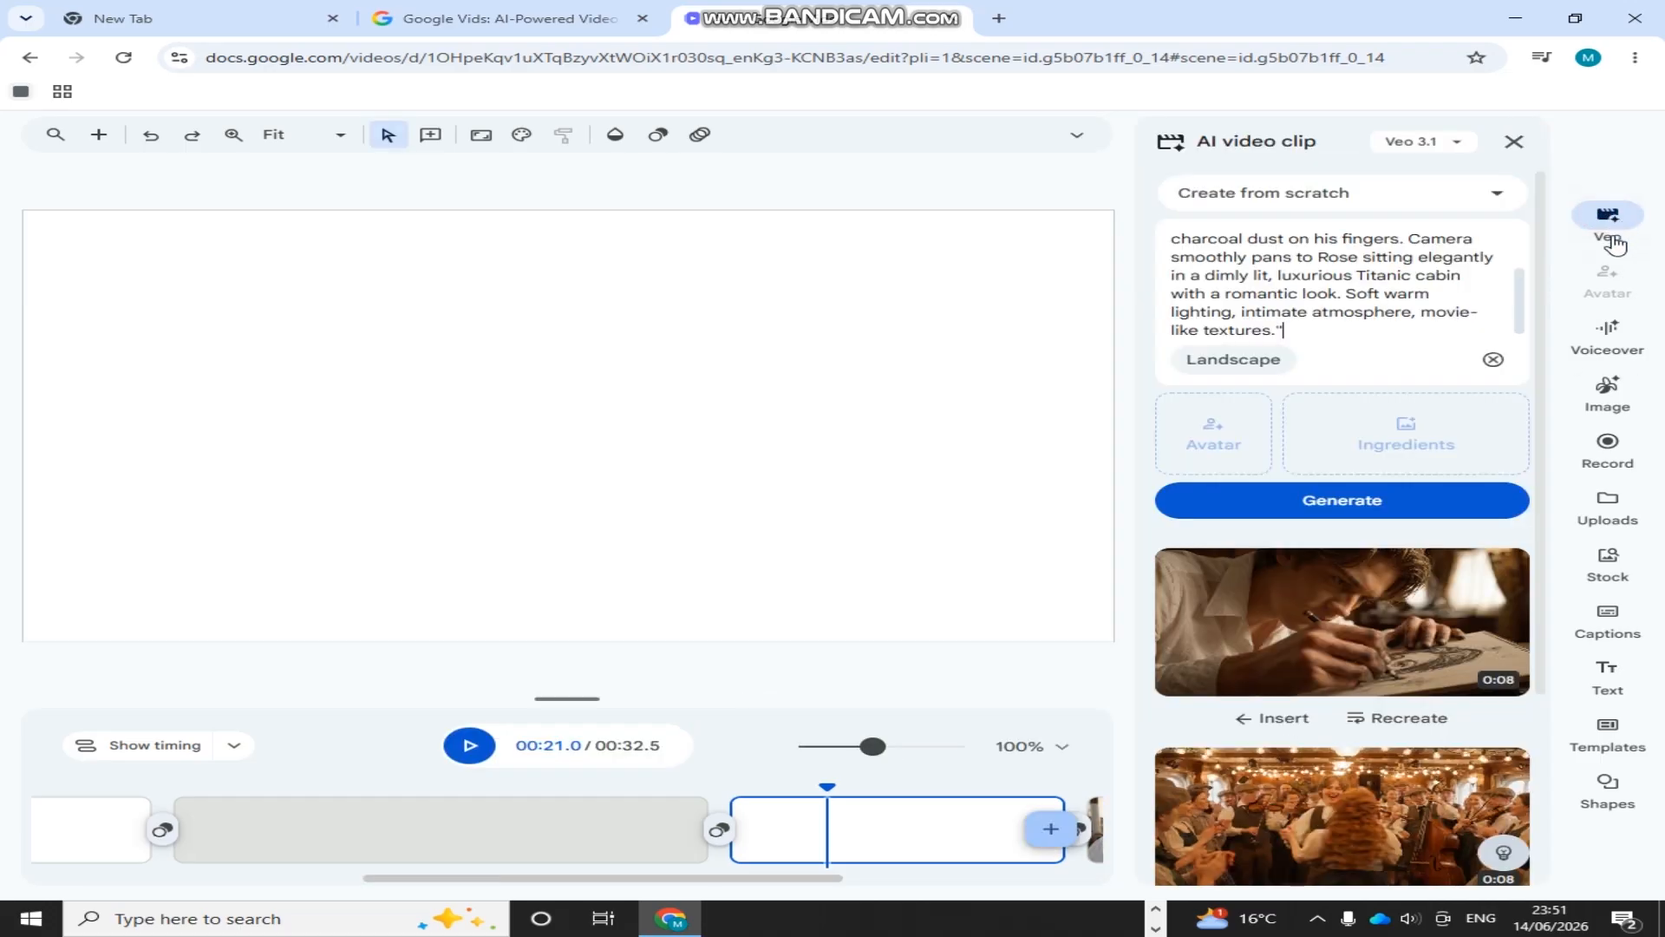
# Open the save dialog for the sketching clip, look over the videos in Downloads, and cancel saving
pyautogui.rightClick(1322, 628)
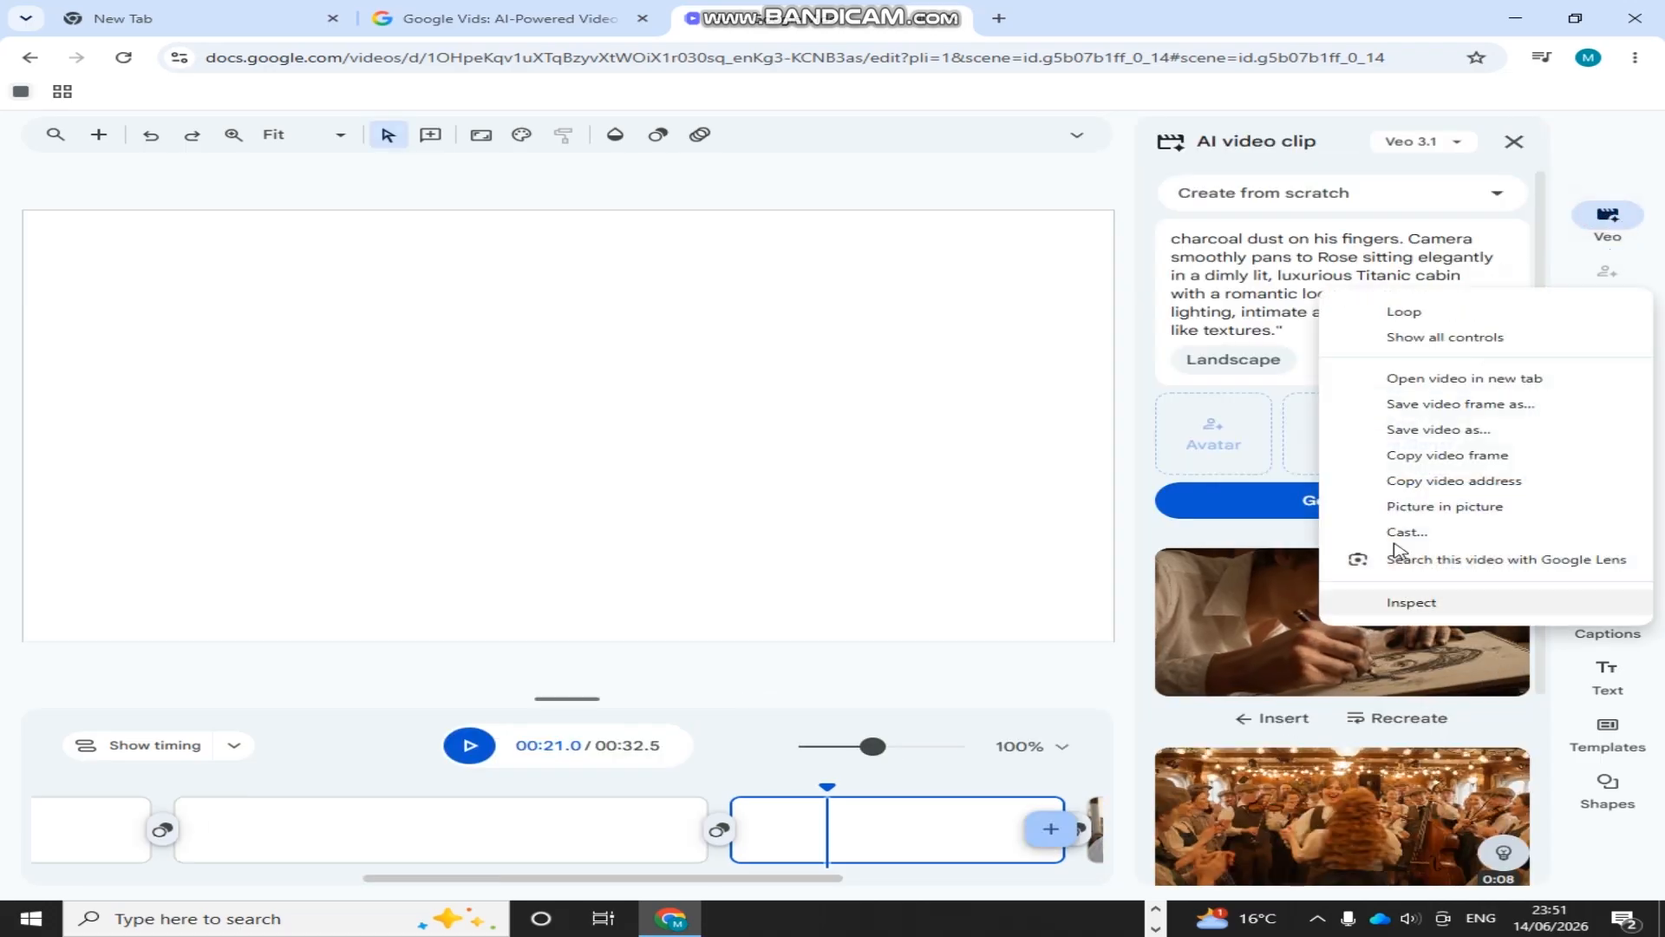
pyautogui.click(1424, 430)
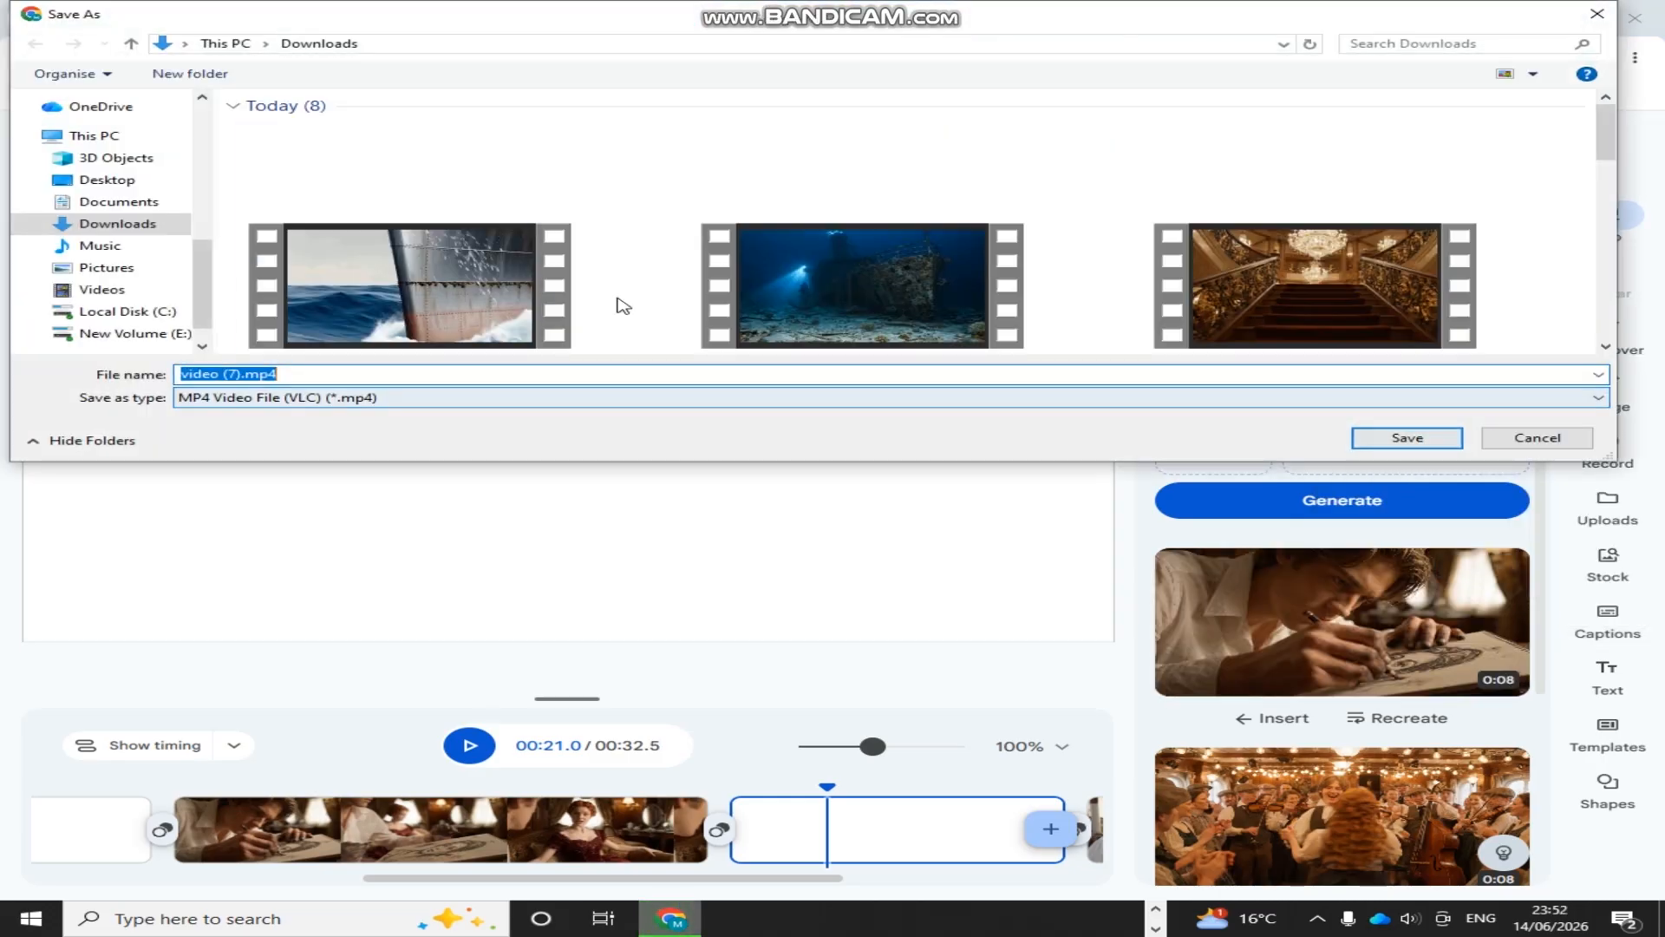
pyautogui.scroll(-3, 408, 234)
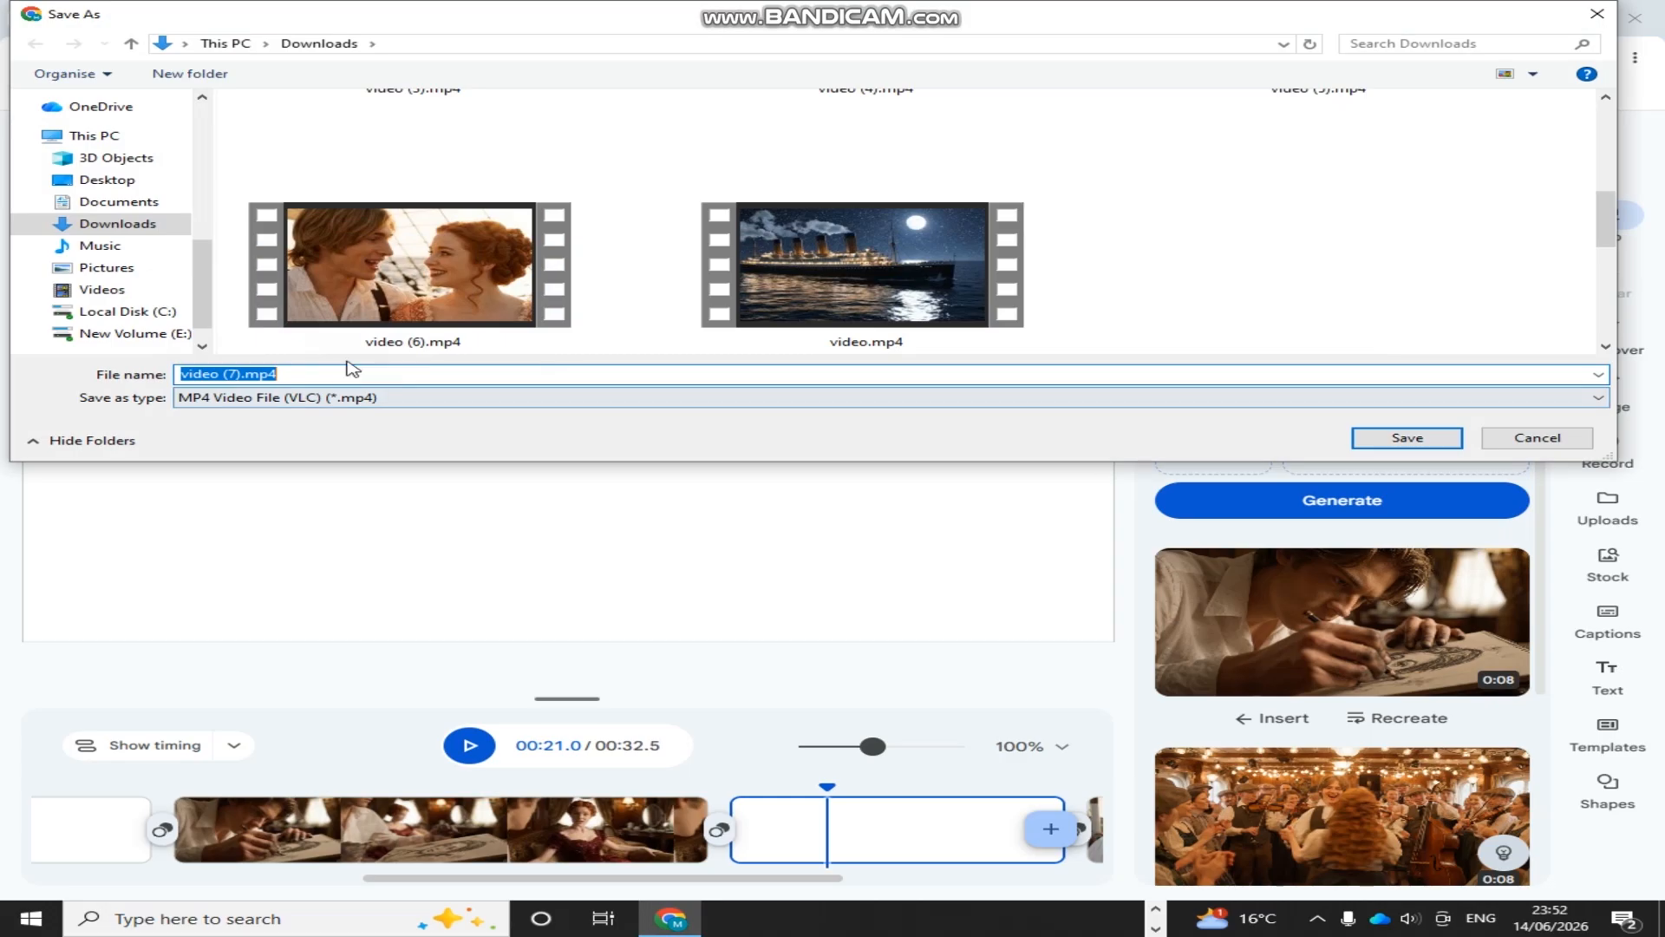
pyautogui.click(1535, 437)
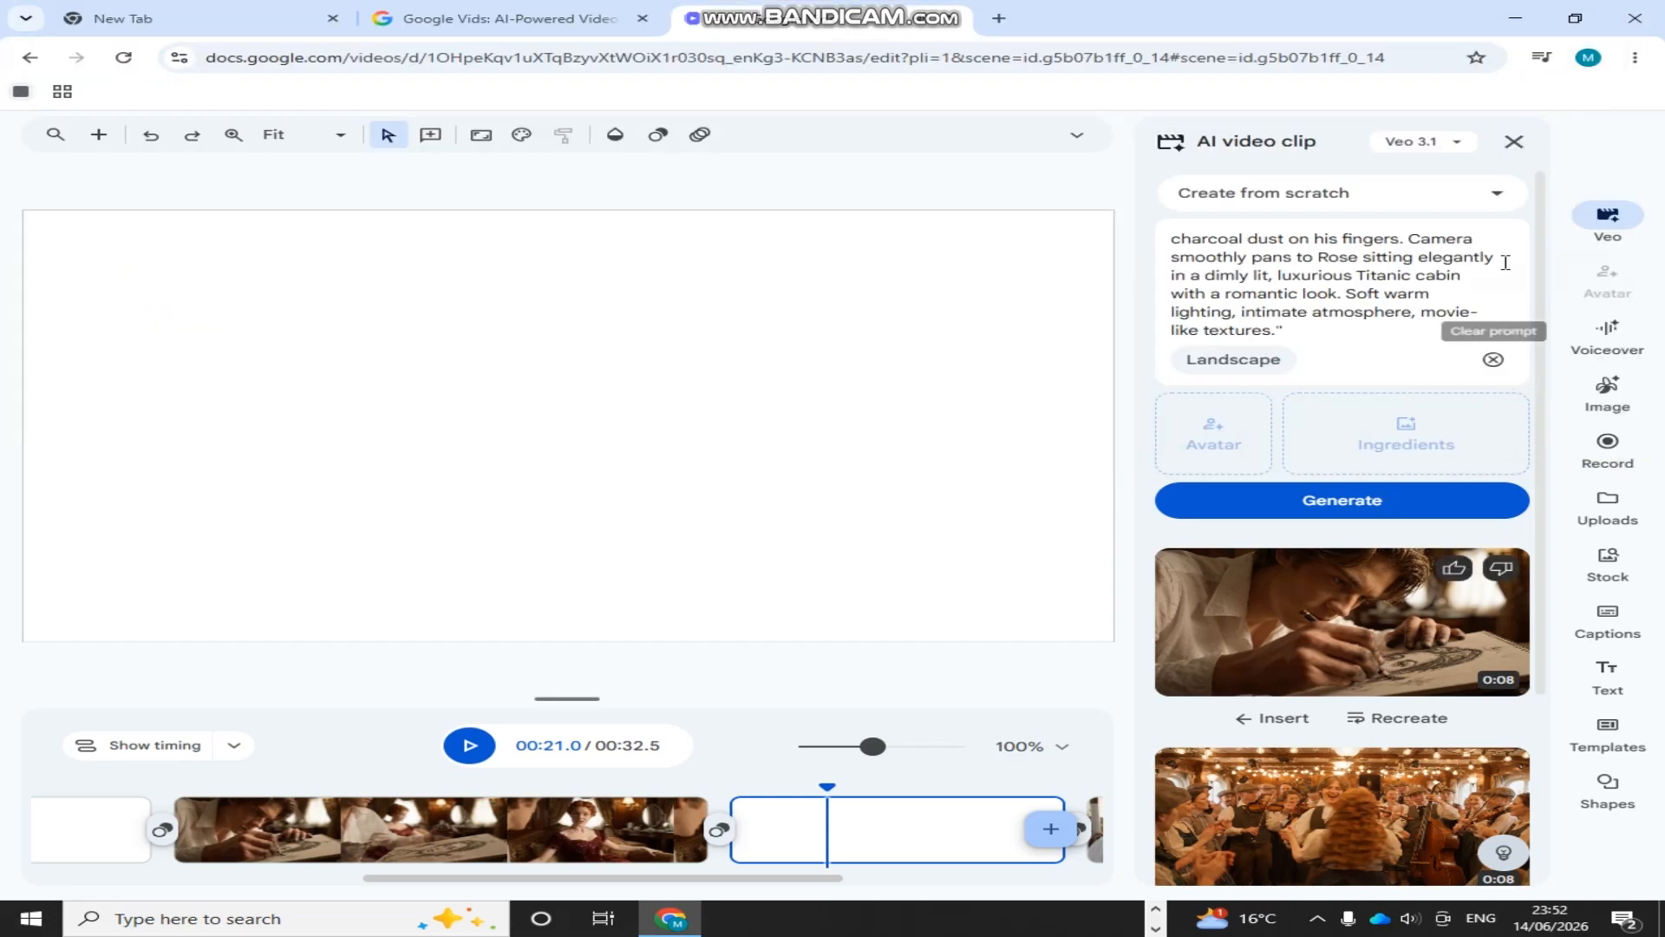
# Set the AI video clip to Animate an image and add the .jfif portrait of a woman from the Desktop
pyautogui.click(1513, 144)
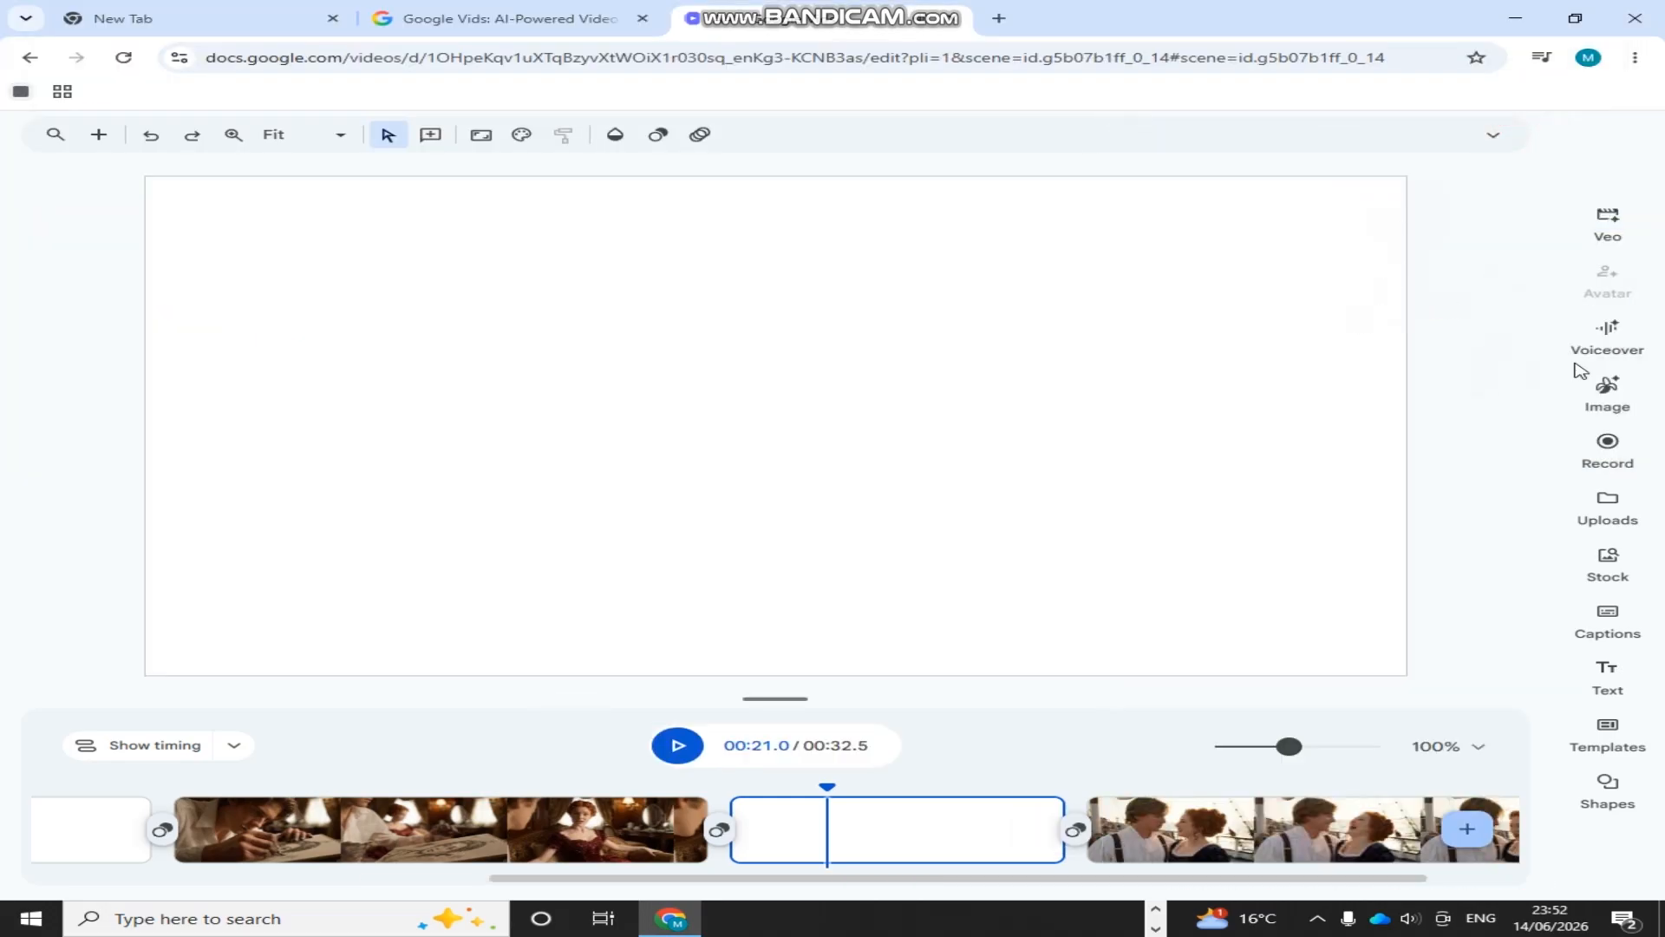
pyautogui.click(1612, 234)
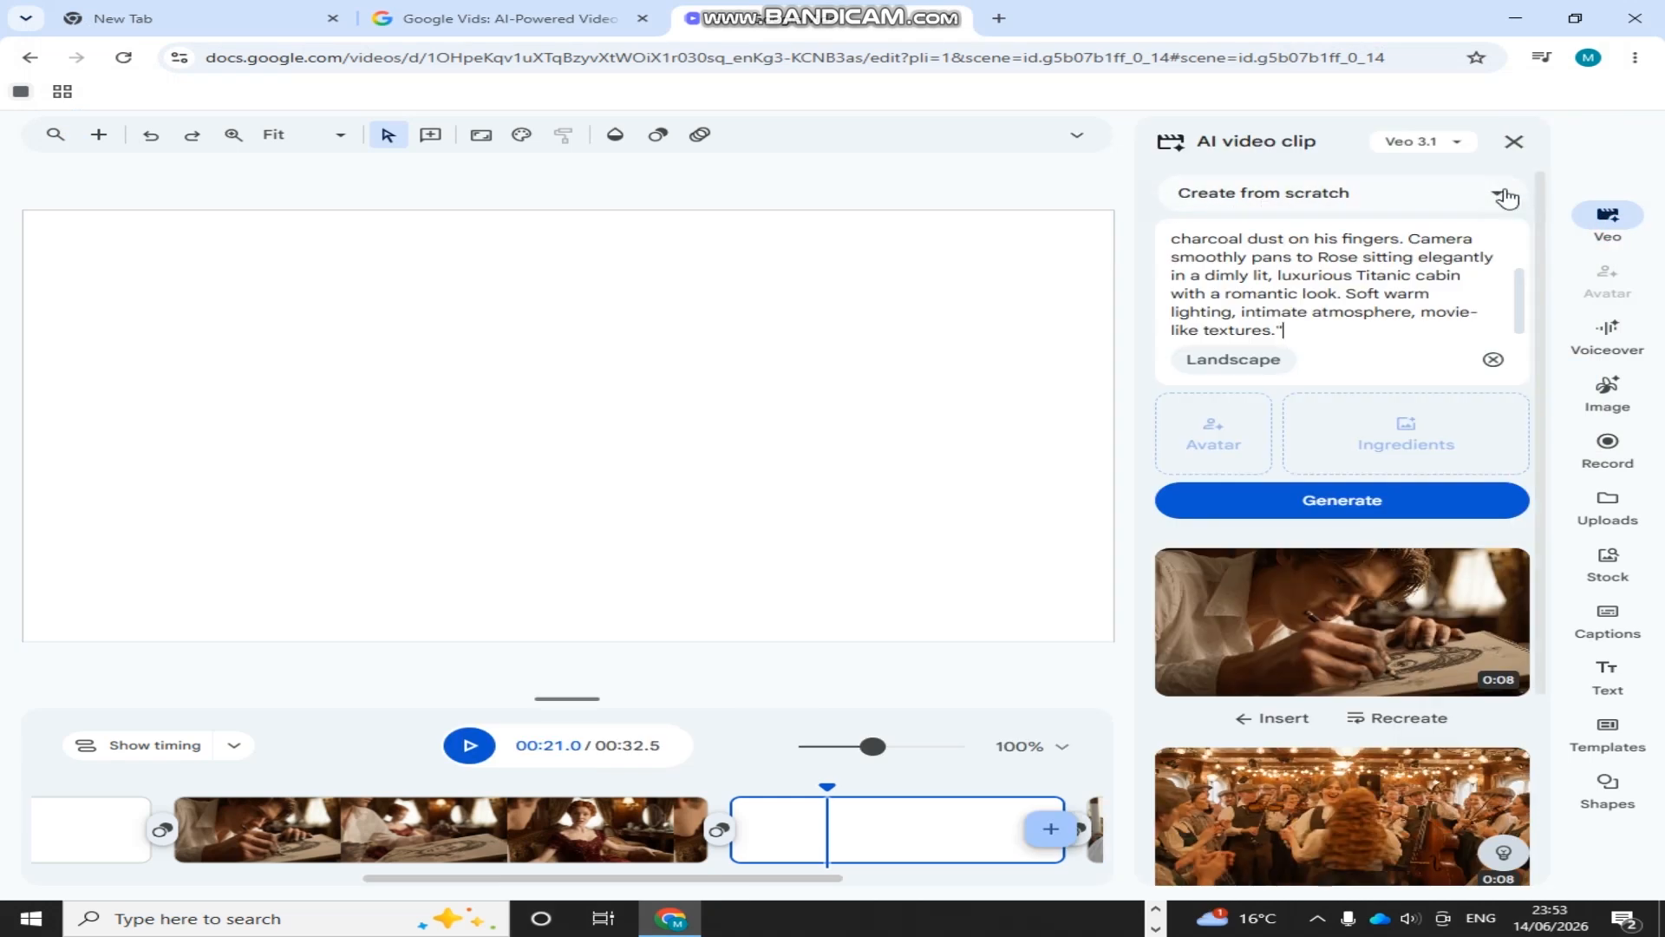
pyautogui.click(1496, 200)
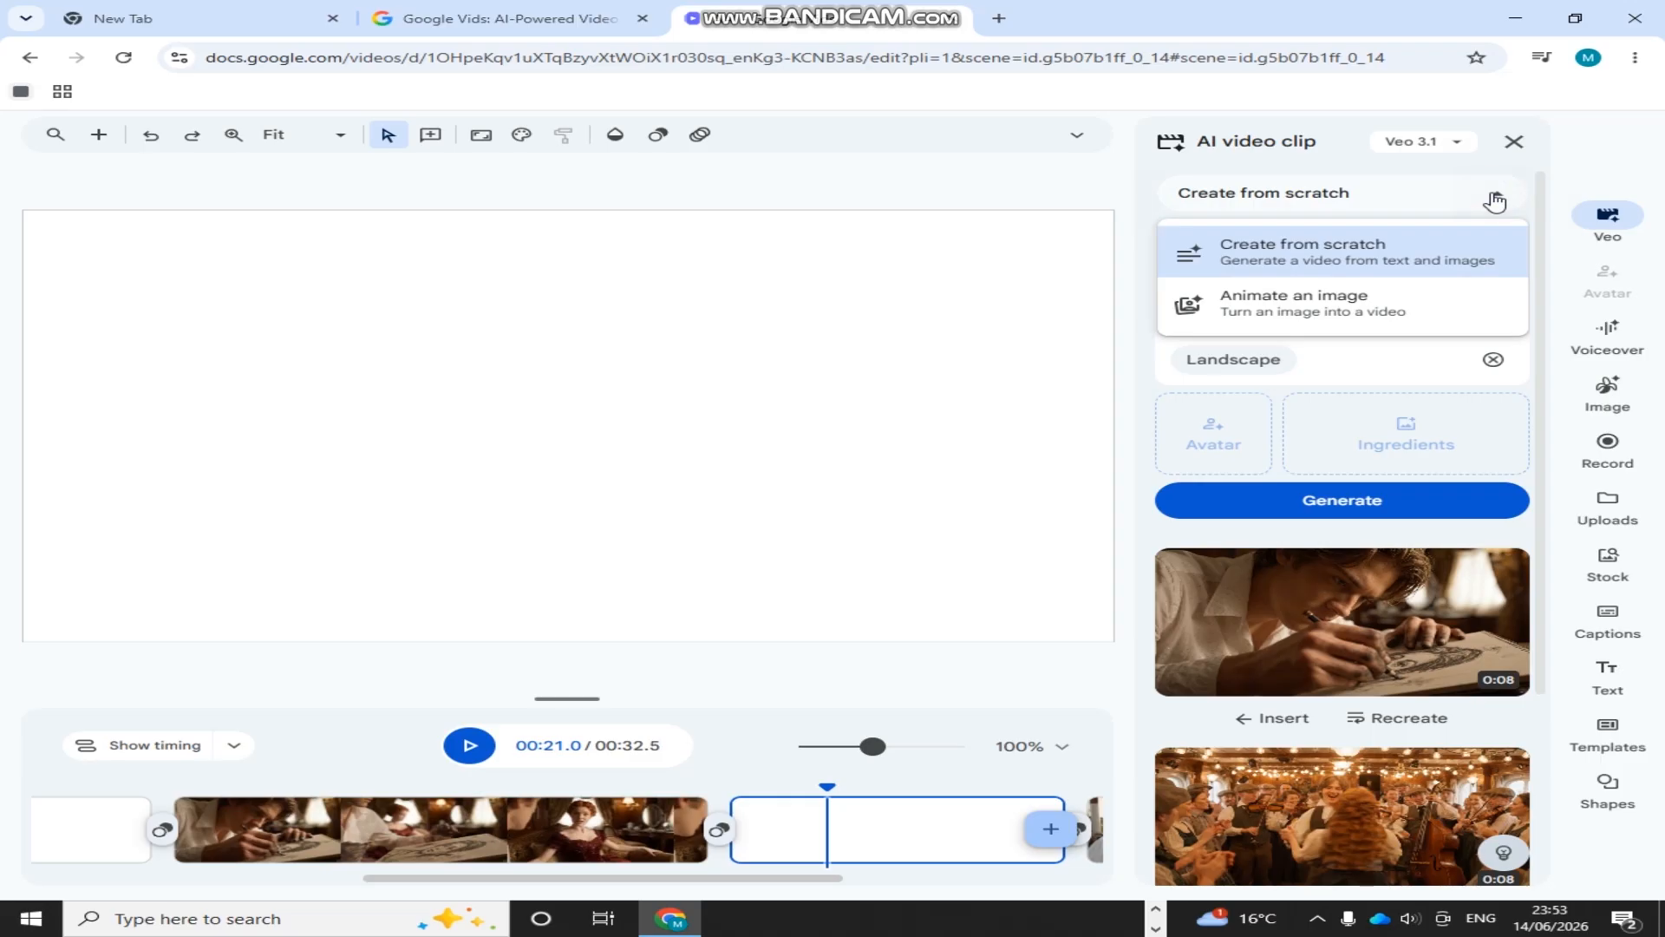
pyautogui.click(1307, 308)
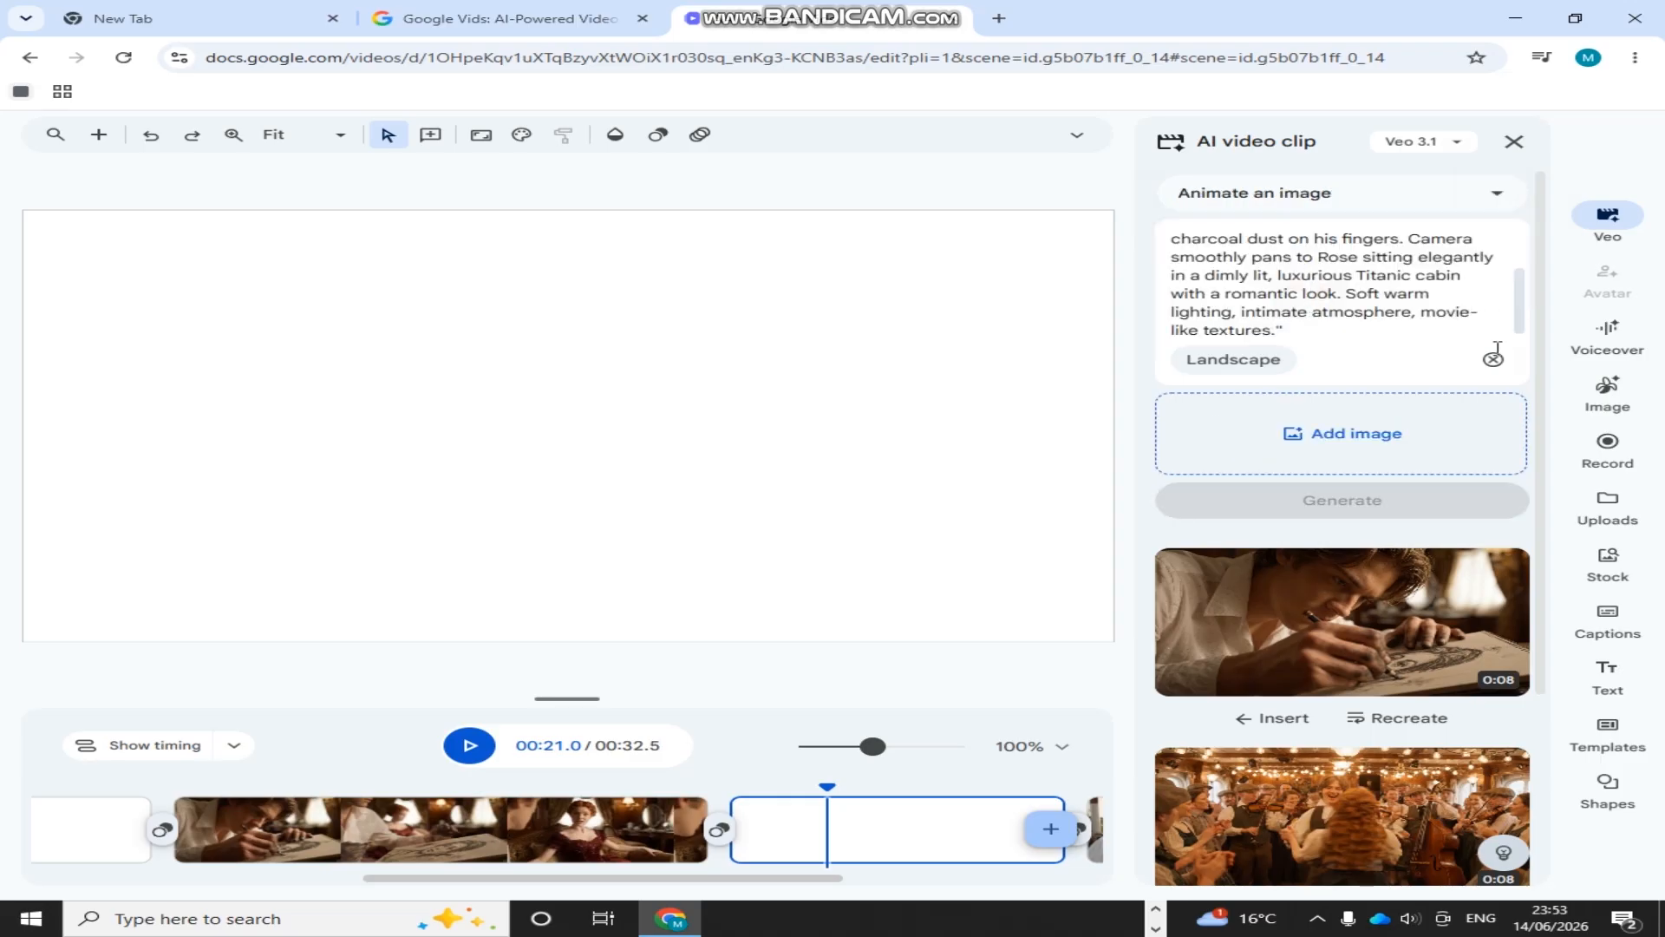
pyautogui.click(1358, 444)
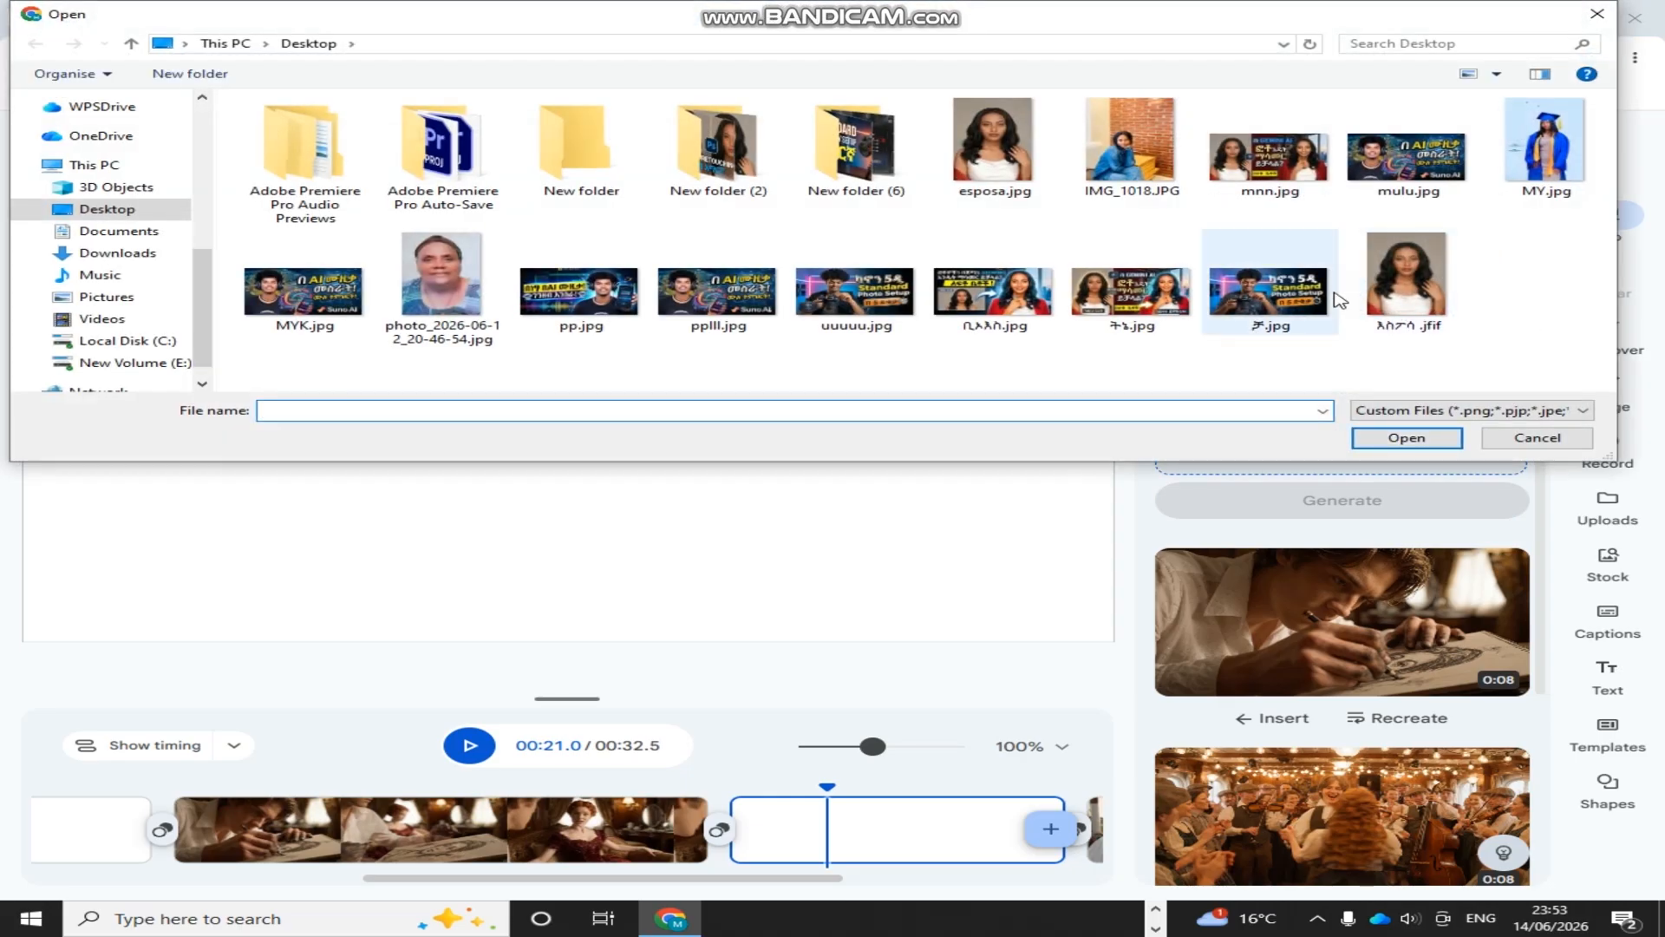
pyautogui.click(1398, 290)
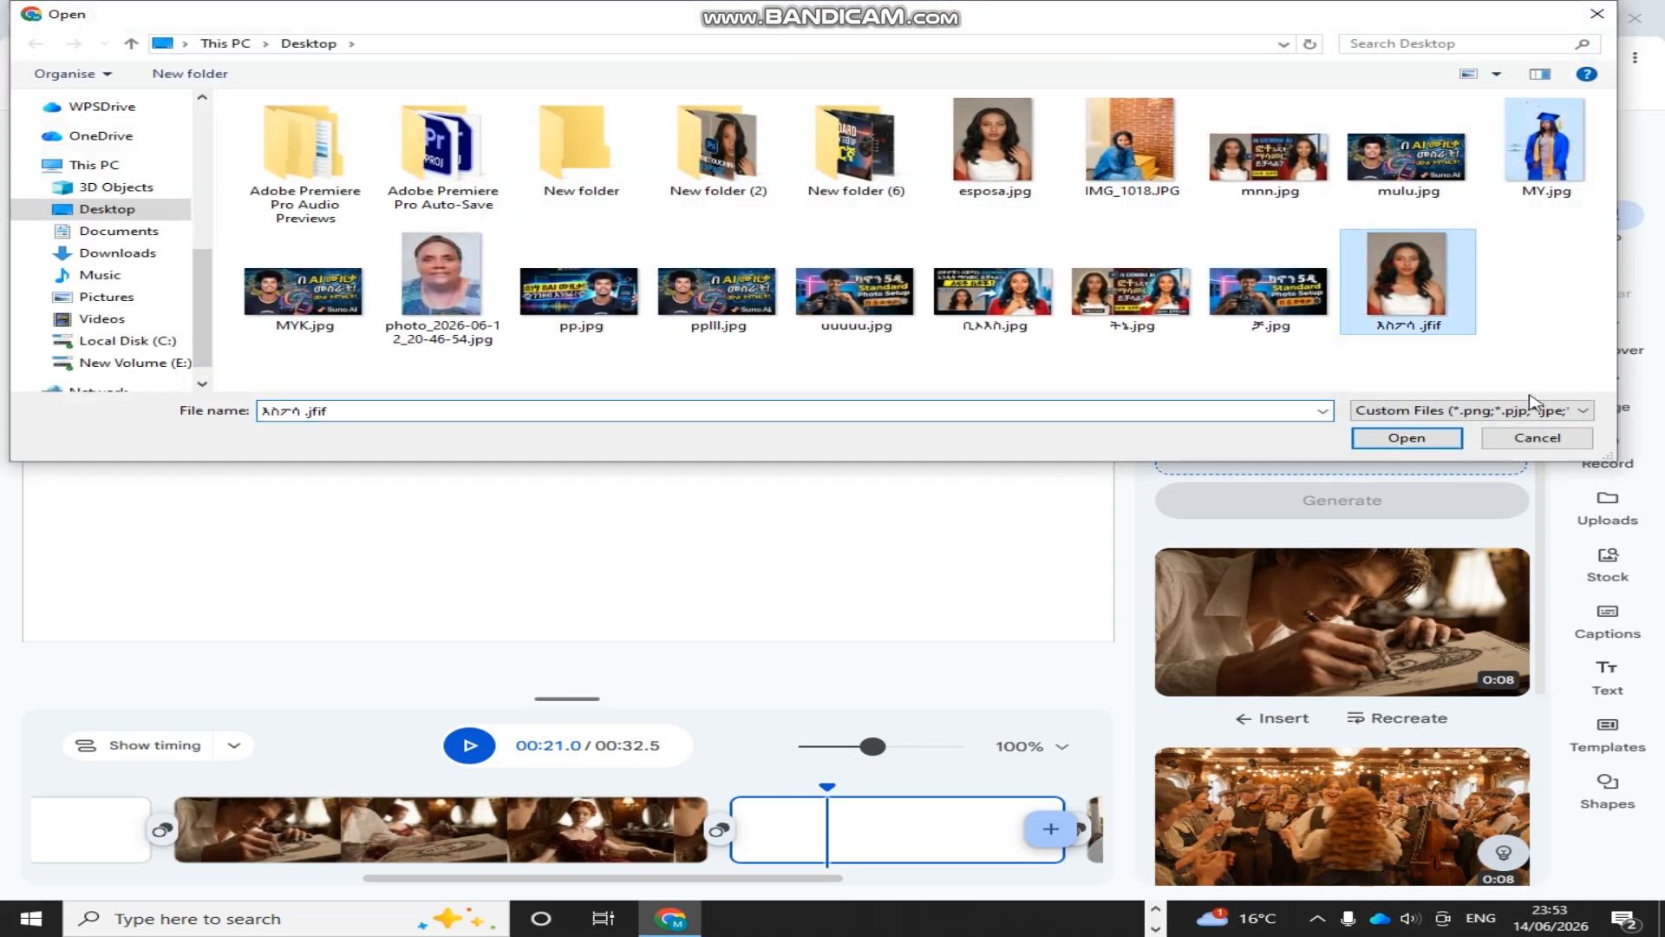
pyautogui.click(1407, 439)
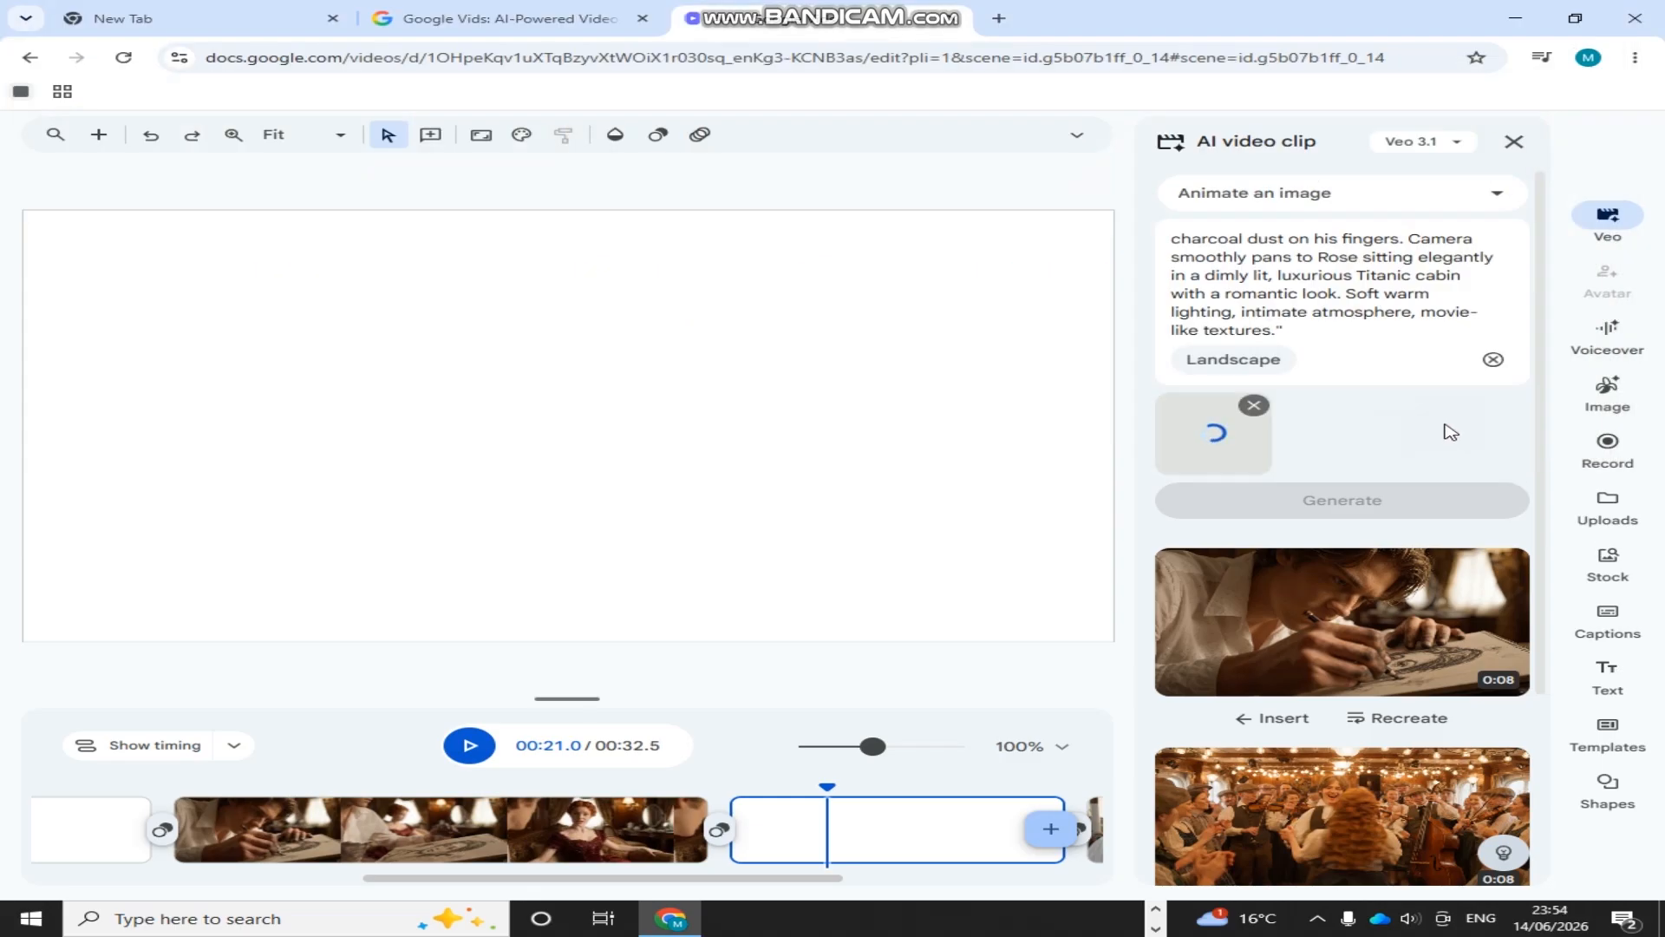
# Clear the portrait-sketching prompt completely from the image animation description
pyautogui.moveTo(1173, 247); pyautogui.dragTo(1336, 336)
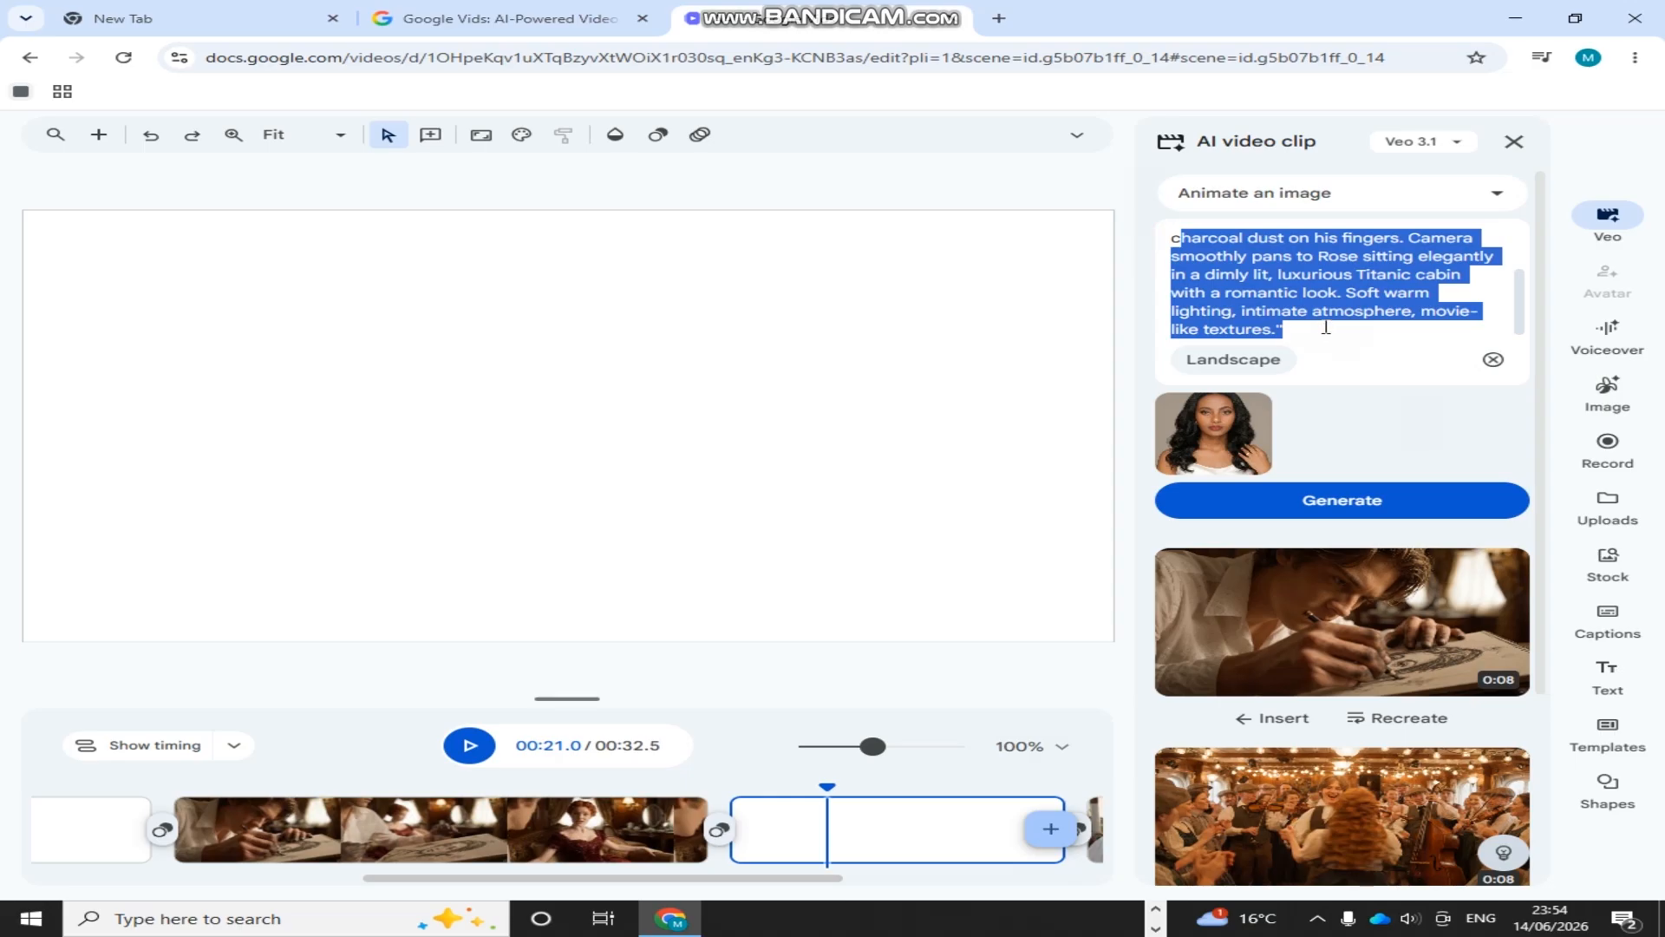
pyautogui.press('BackSpace')
pyautogui.moveTo(1173, 232); pyautogui.dragTo(1423, 276)
pyautogui.press('BackSpace')
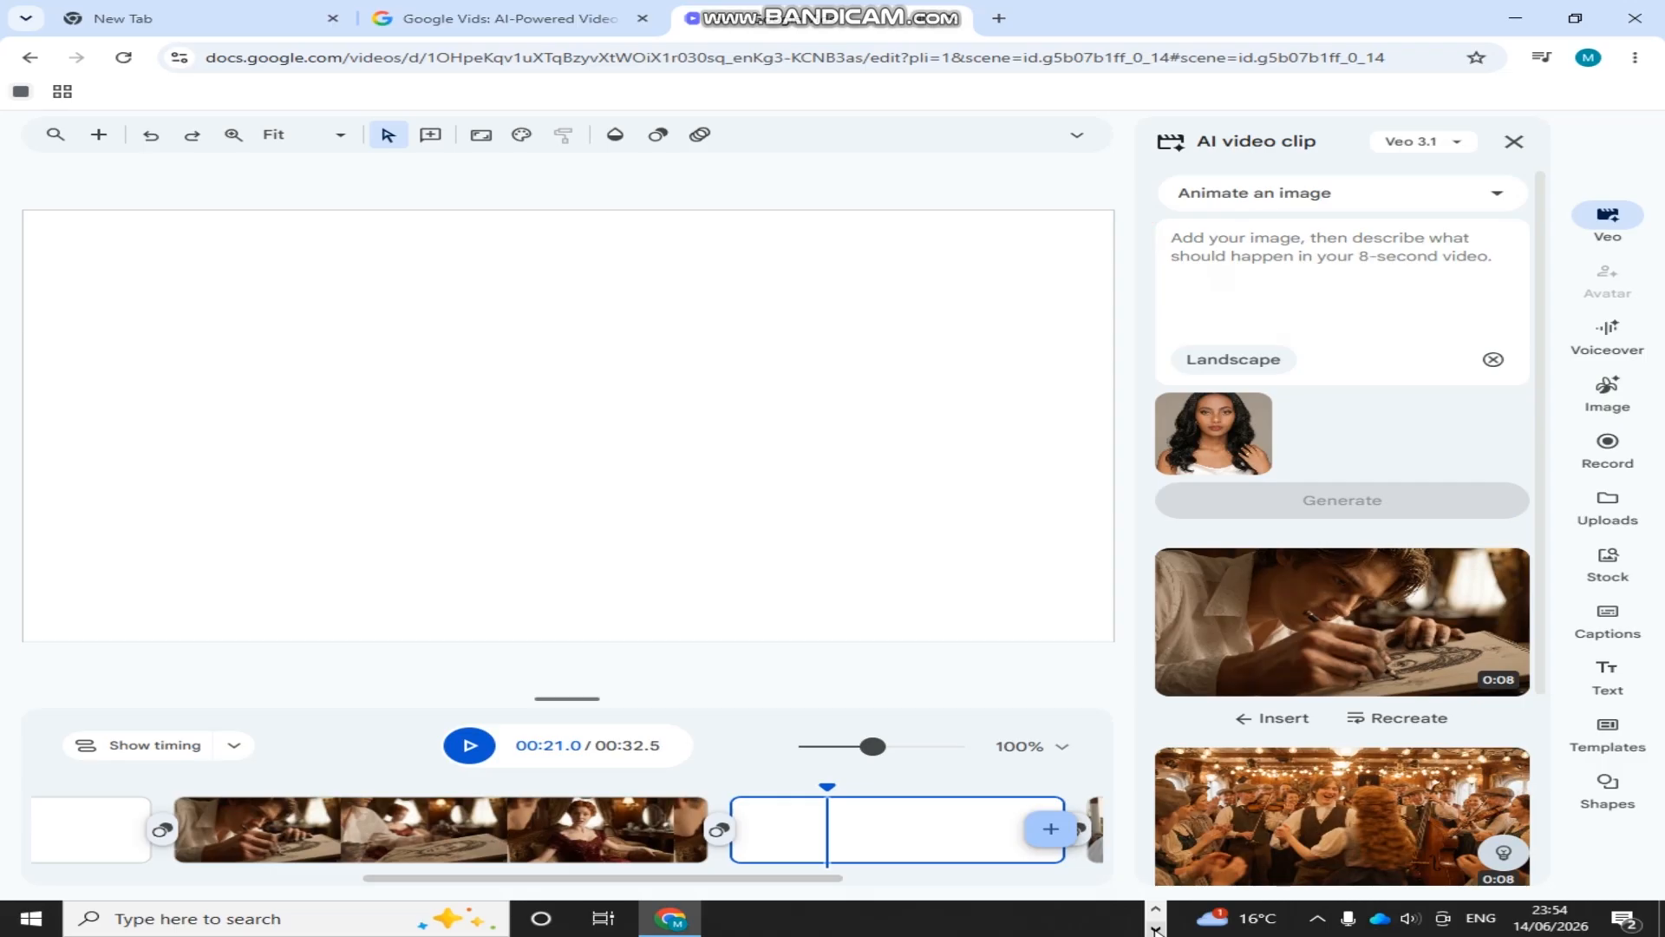
# Switch to Telegram and copy the saved prompt "photo of a young woman converted into an oil painting"
pyautogui.click(1100, 918)
pyautogui.click(1156, 908)
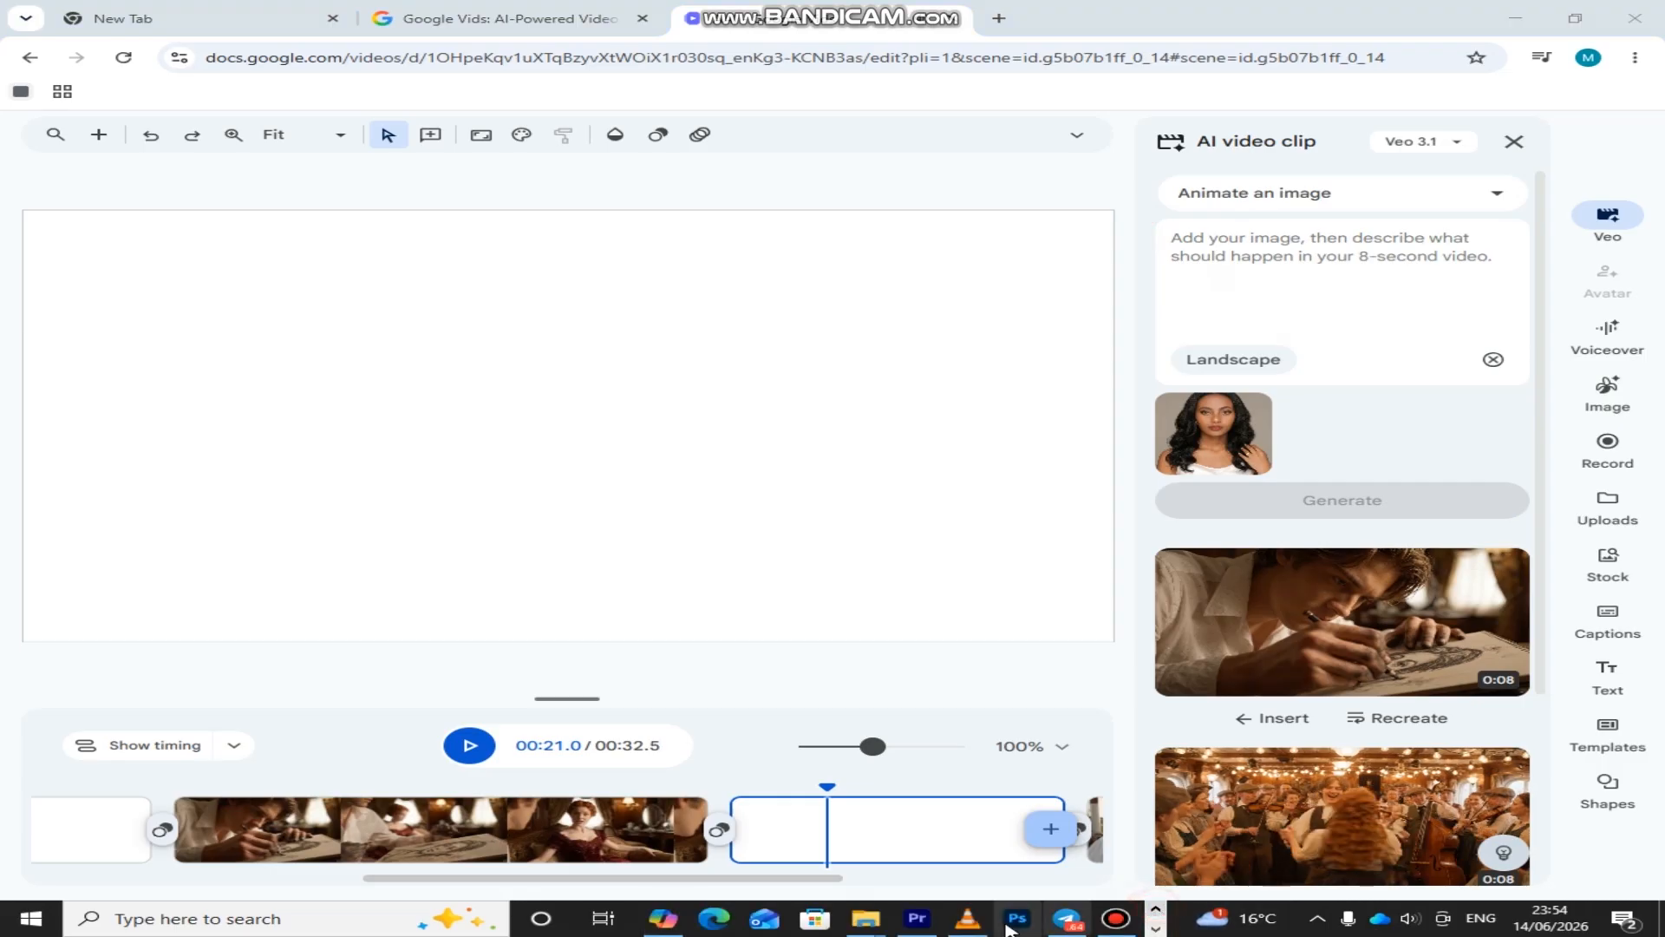
pyautogui.click(1066, 919)
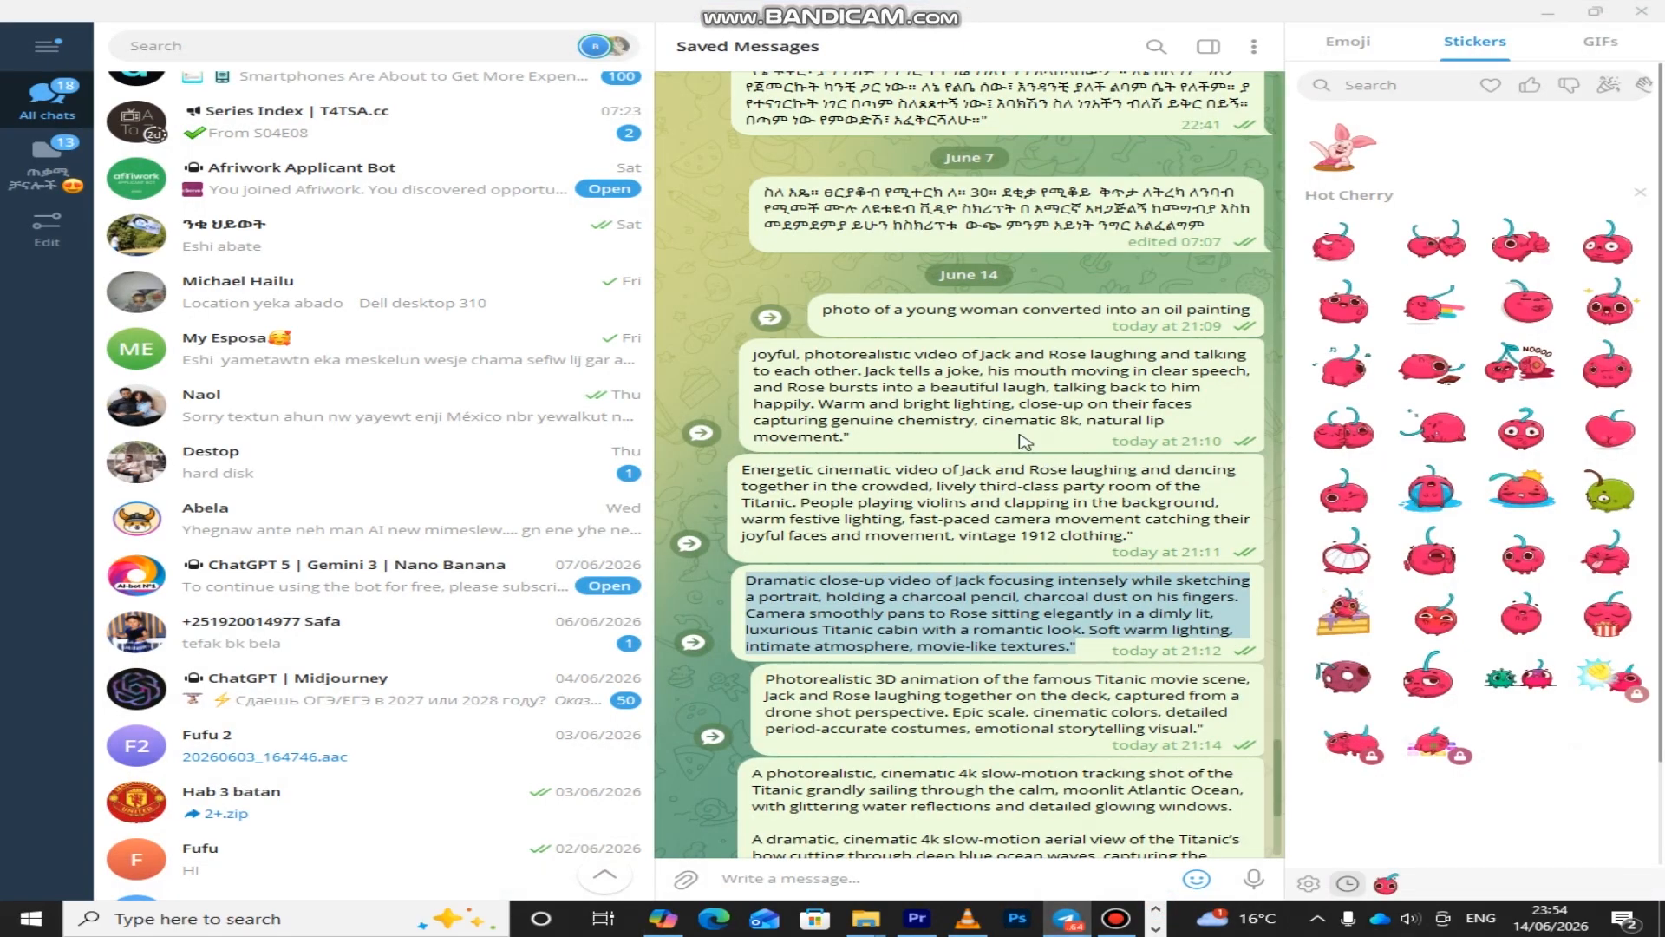
pyautogui.moveTo(827, 310); pyautogui.dragTo(1189, 334)
pyautogui.doubleClick(825, 307)
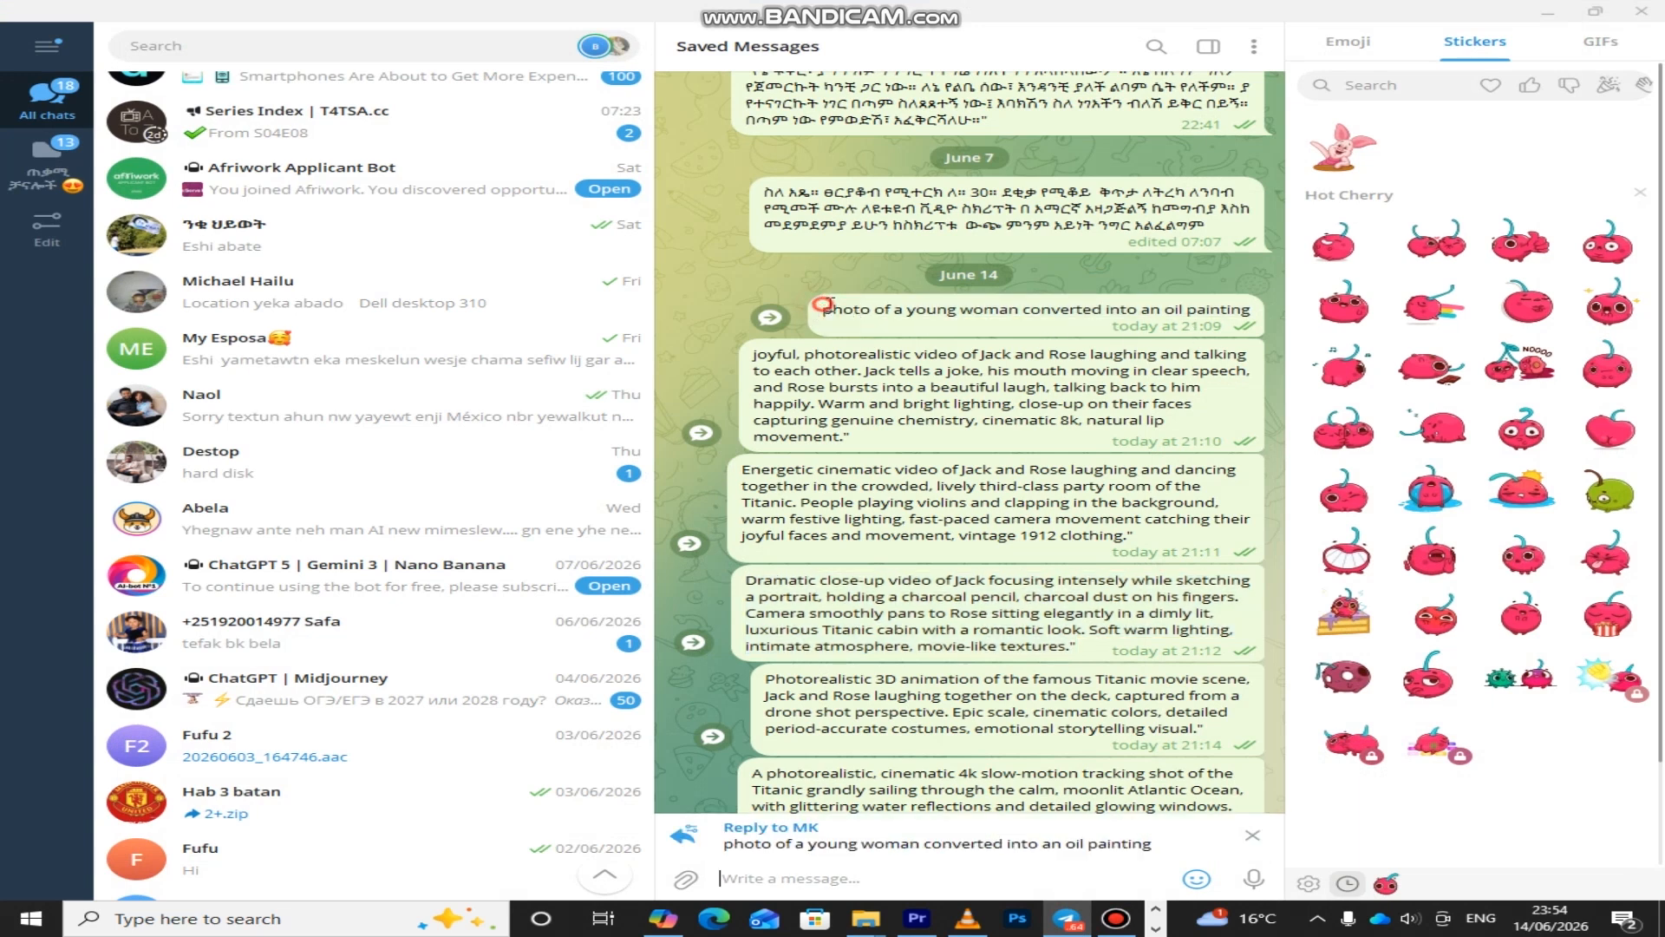
pyautogui.moveTo(1177, 326)
pyautogui.mouseDown()
pyautogui.moveTo(1282, 305)
pyautogui.moveTo(824, 315)
pyautogui.mouseUp()
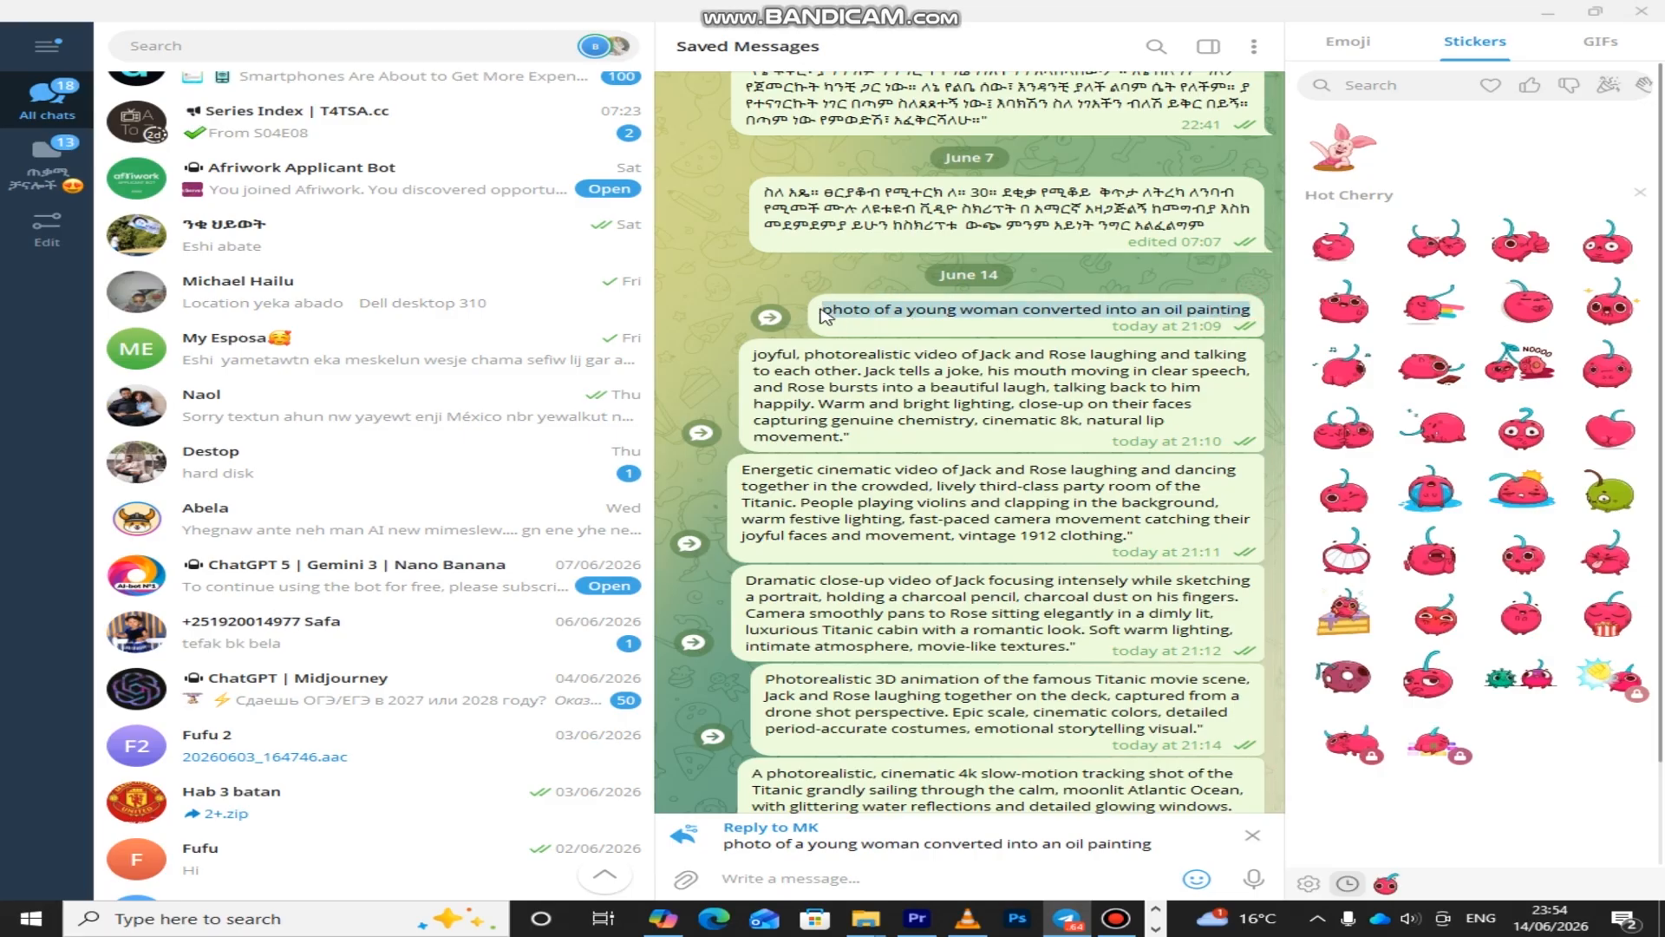
pyautogui.rightClick(854, 307)
pyautogui.click(902, 356)
# Return to Google Vids, paste the oil painting prompt as the image animation description, and generate the clip
pyautogui.click(1156, 930)
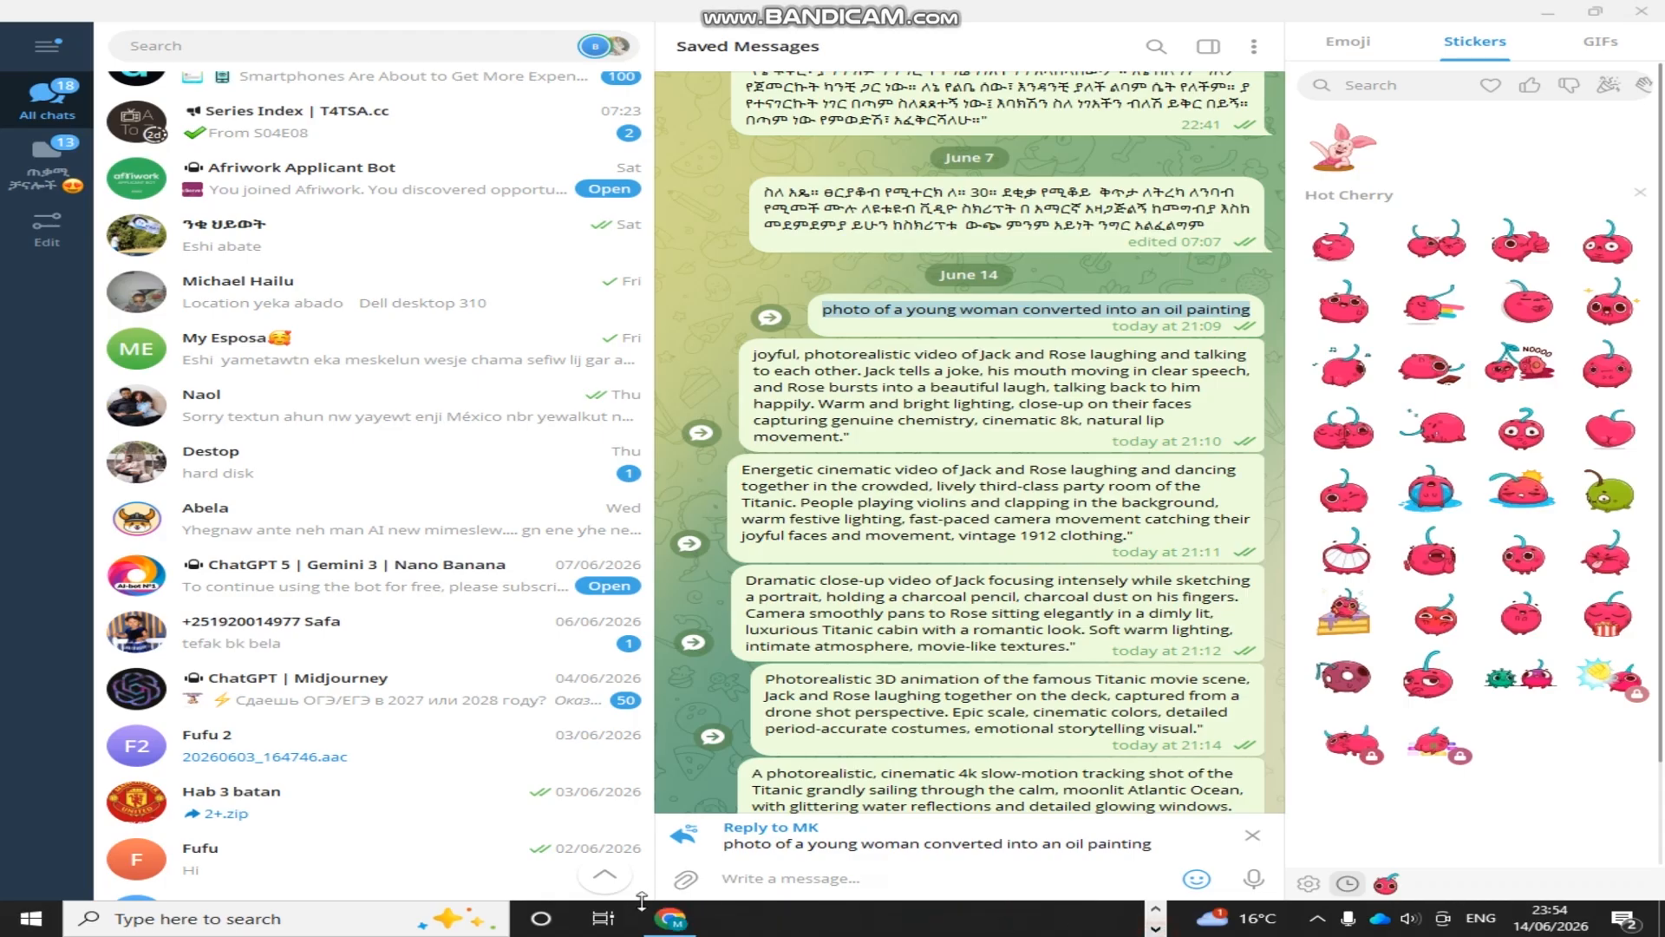
pyautogui.click(675, 928)
pyautogui.rightClick(1198, 244)
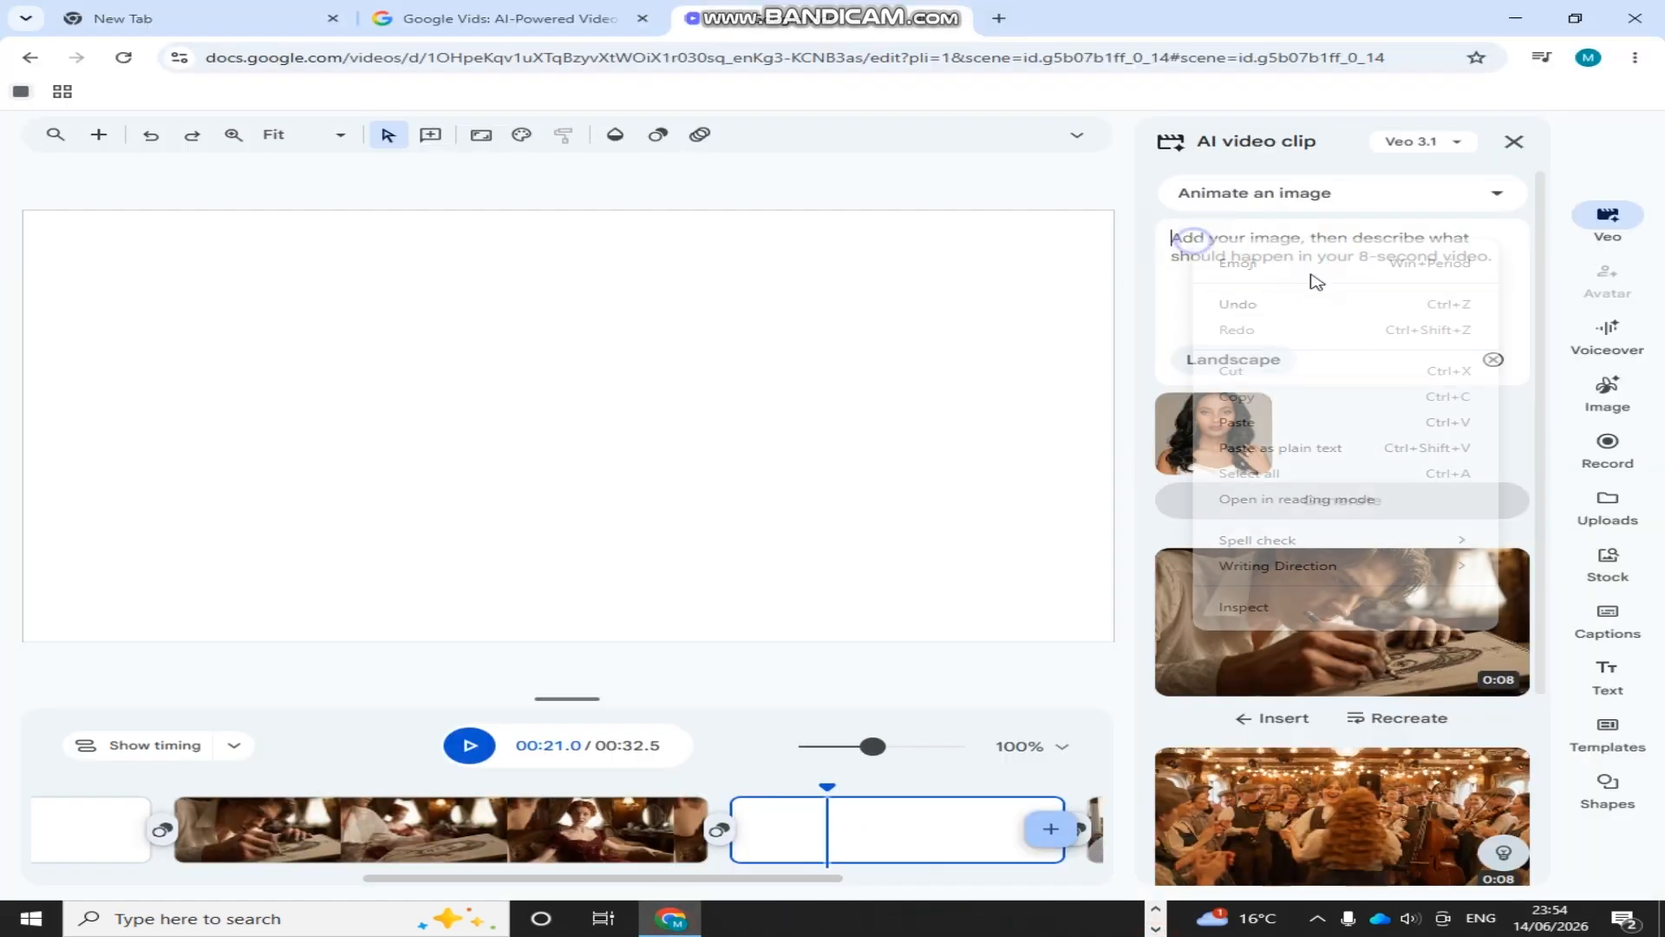
pyautogui.click(1258, 442)
pyautogui.click(1364, 505)
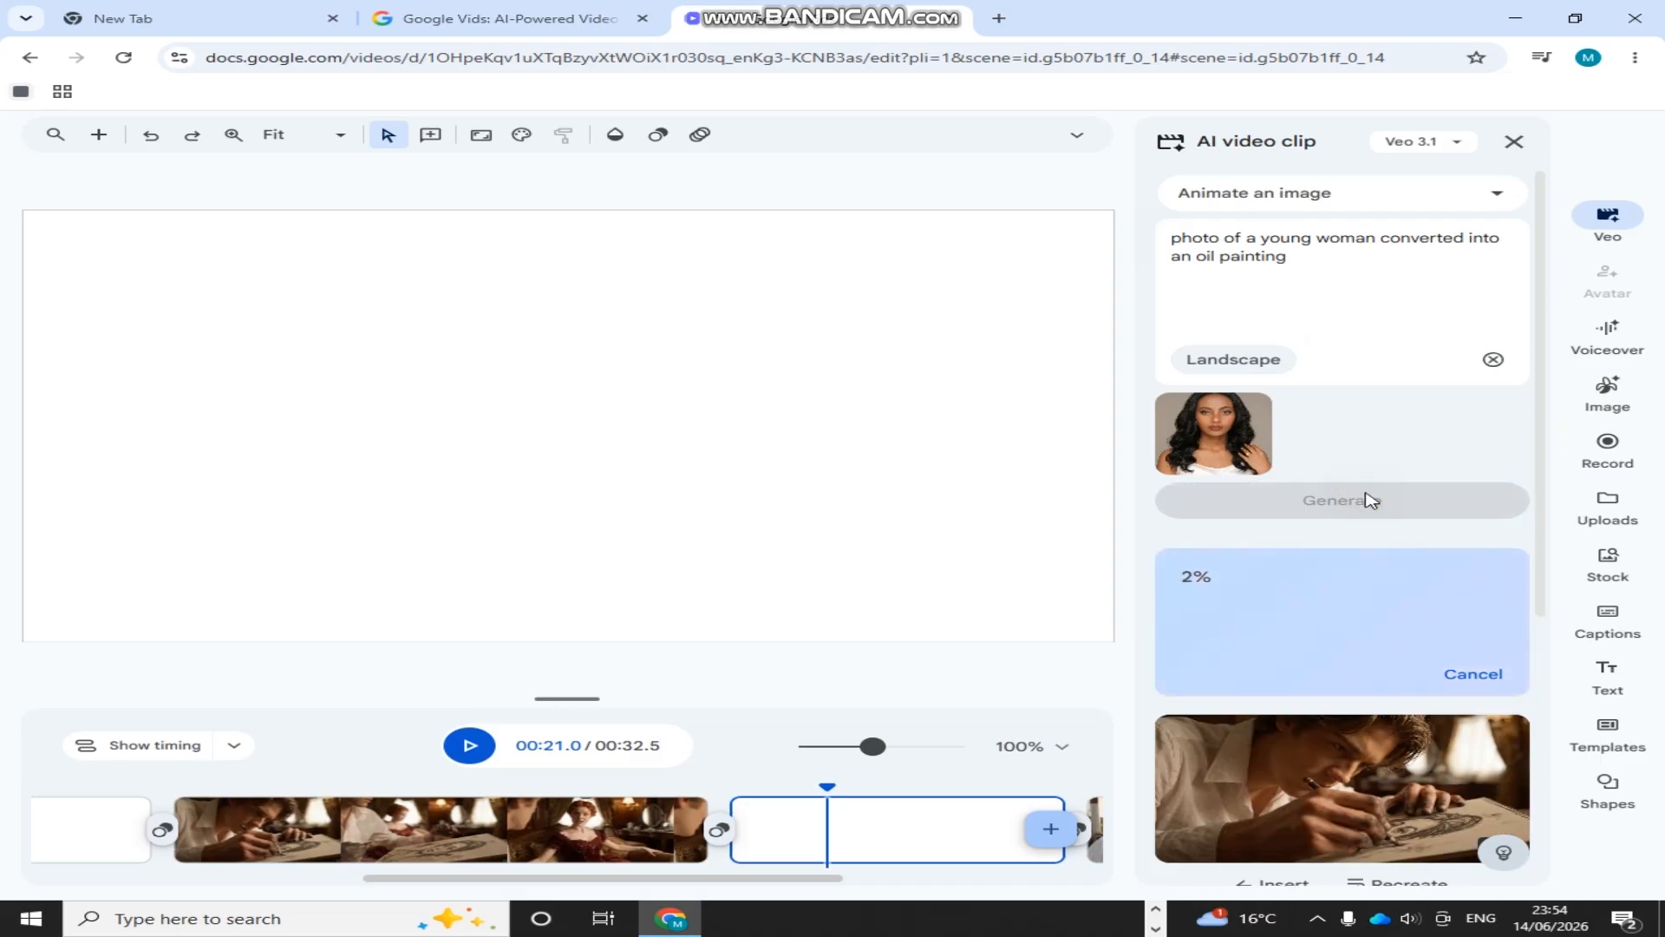
# Play the portrait-sketching scene from its start on the timeline and scrub back through it
pyautogui.scroll(-3, 1371, 501)
pyautogui.moveTo(828, 787); pyautogui.dragTo(605, 810)
pyautogui.click(305, 820)
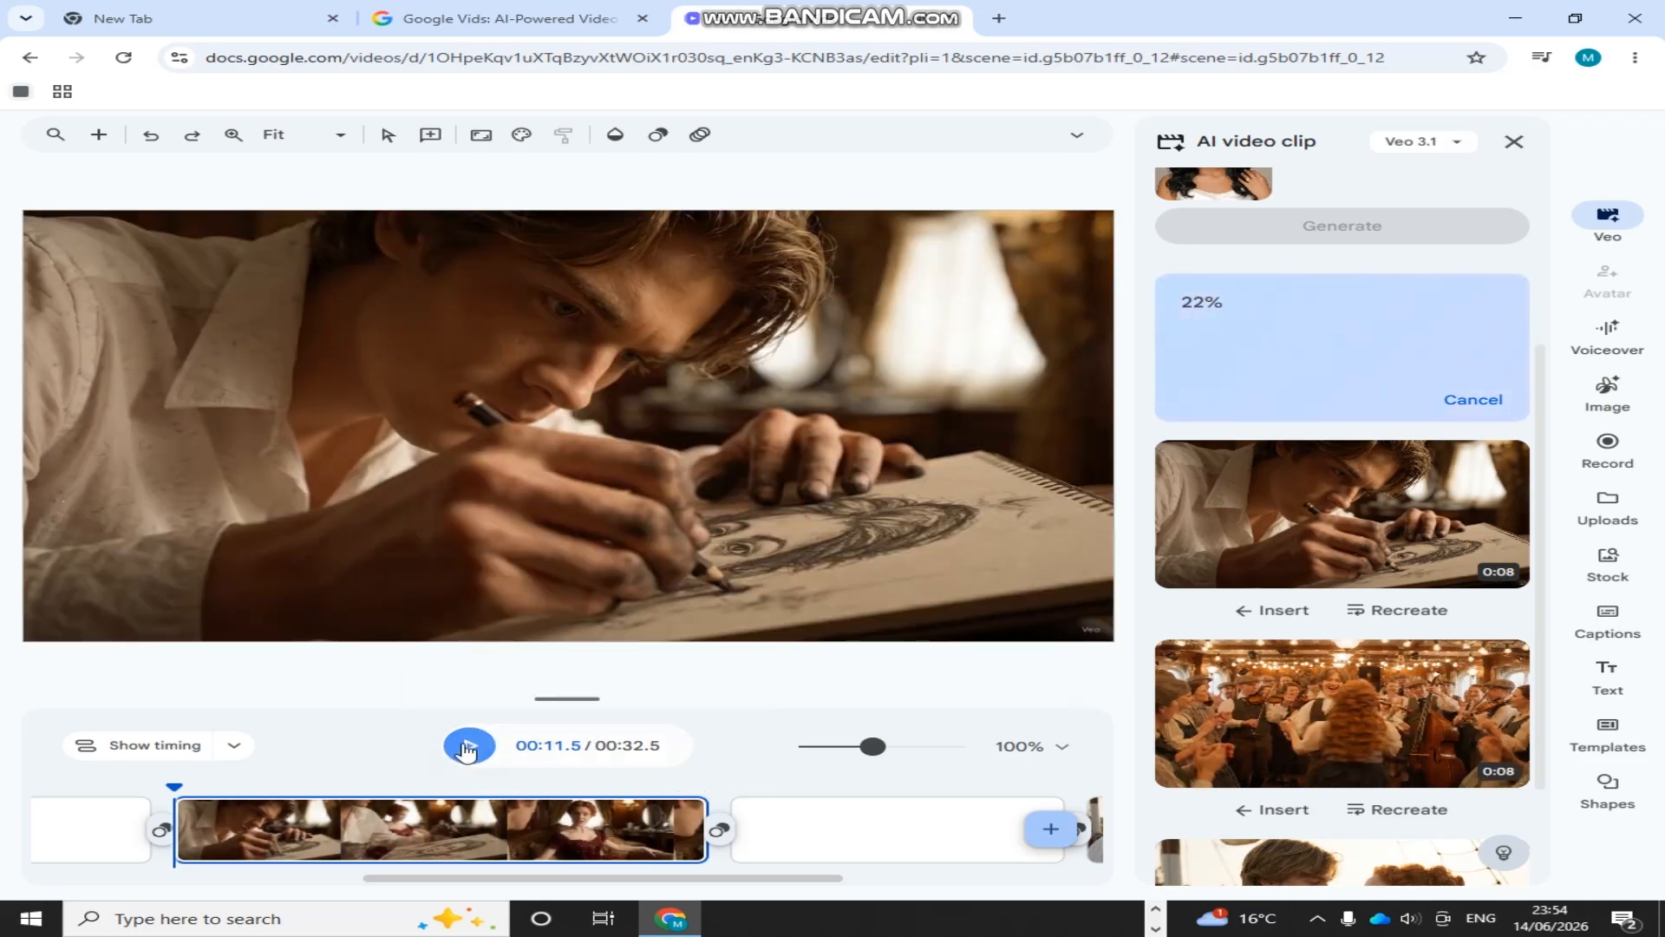
pyautogui.click(470, 747)
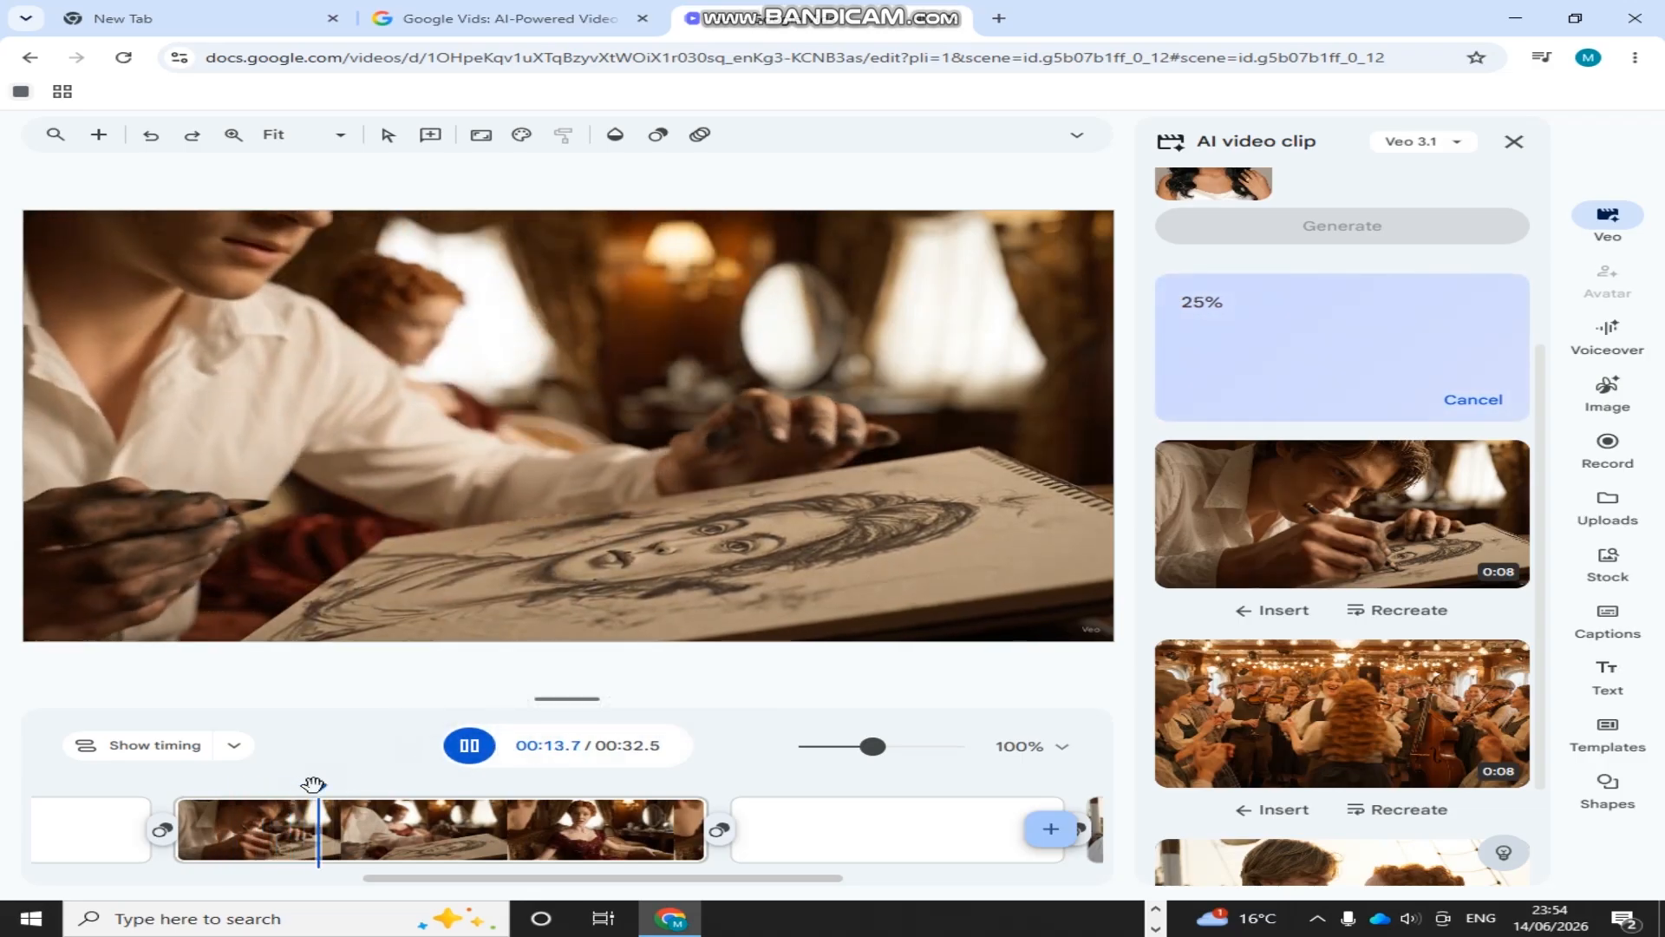
pyautogui.moveTo(315, 785); pyautogui.dragTo(216, 785)
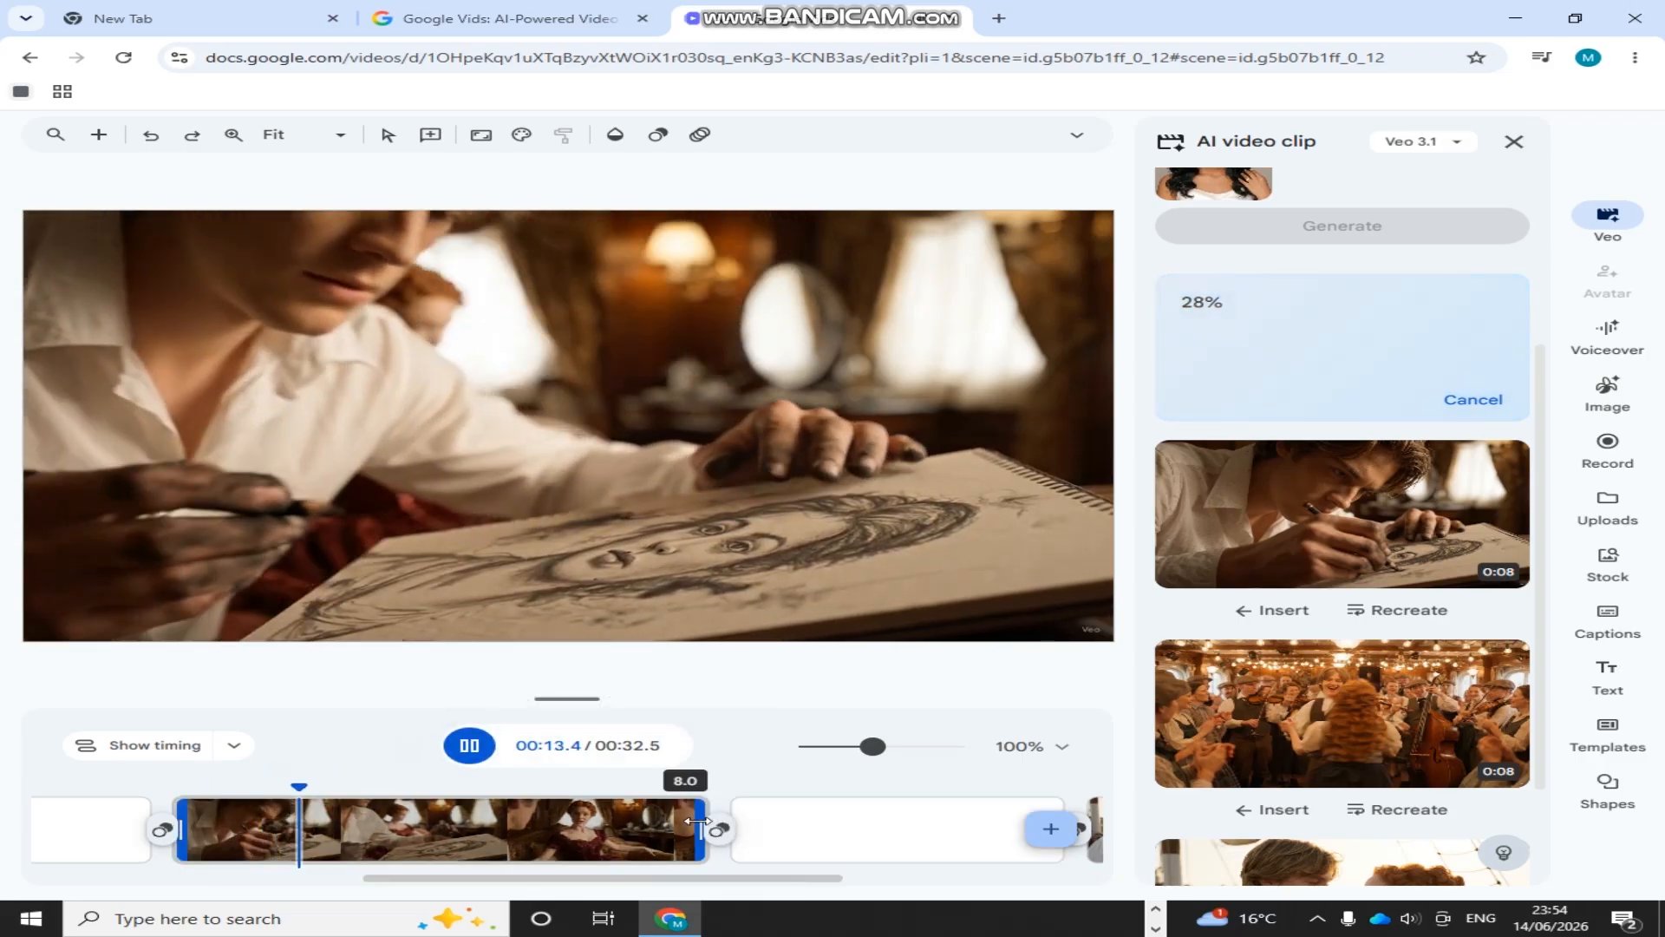
# Shorten the portrait-sketching scene from its end and extend the start of the Jack and Rose deck scene with blank time
pyautogui.moveTo(698, 821); pyautogui.dragTo(531, 821)
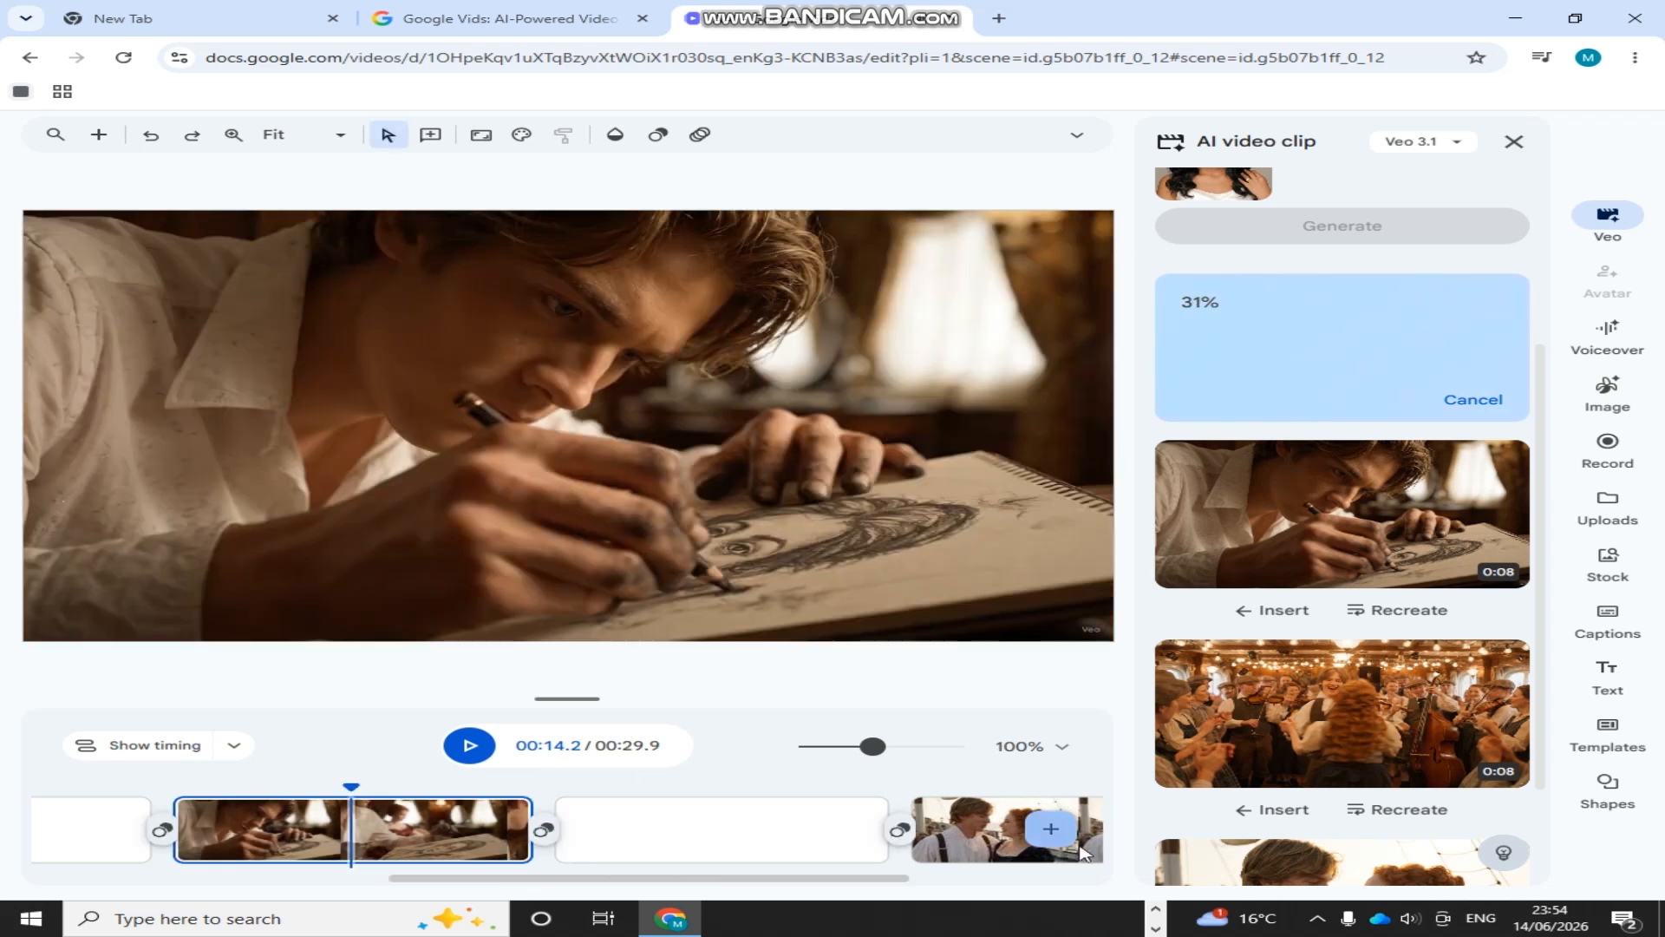
pyautogui.click(910, 848)
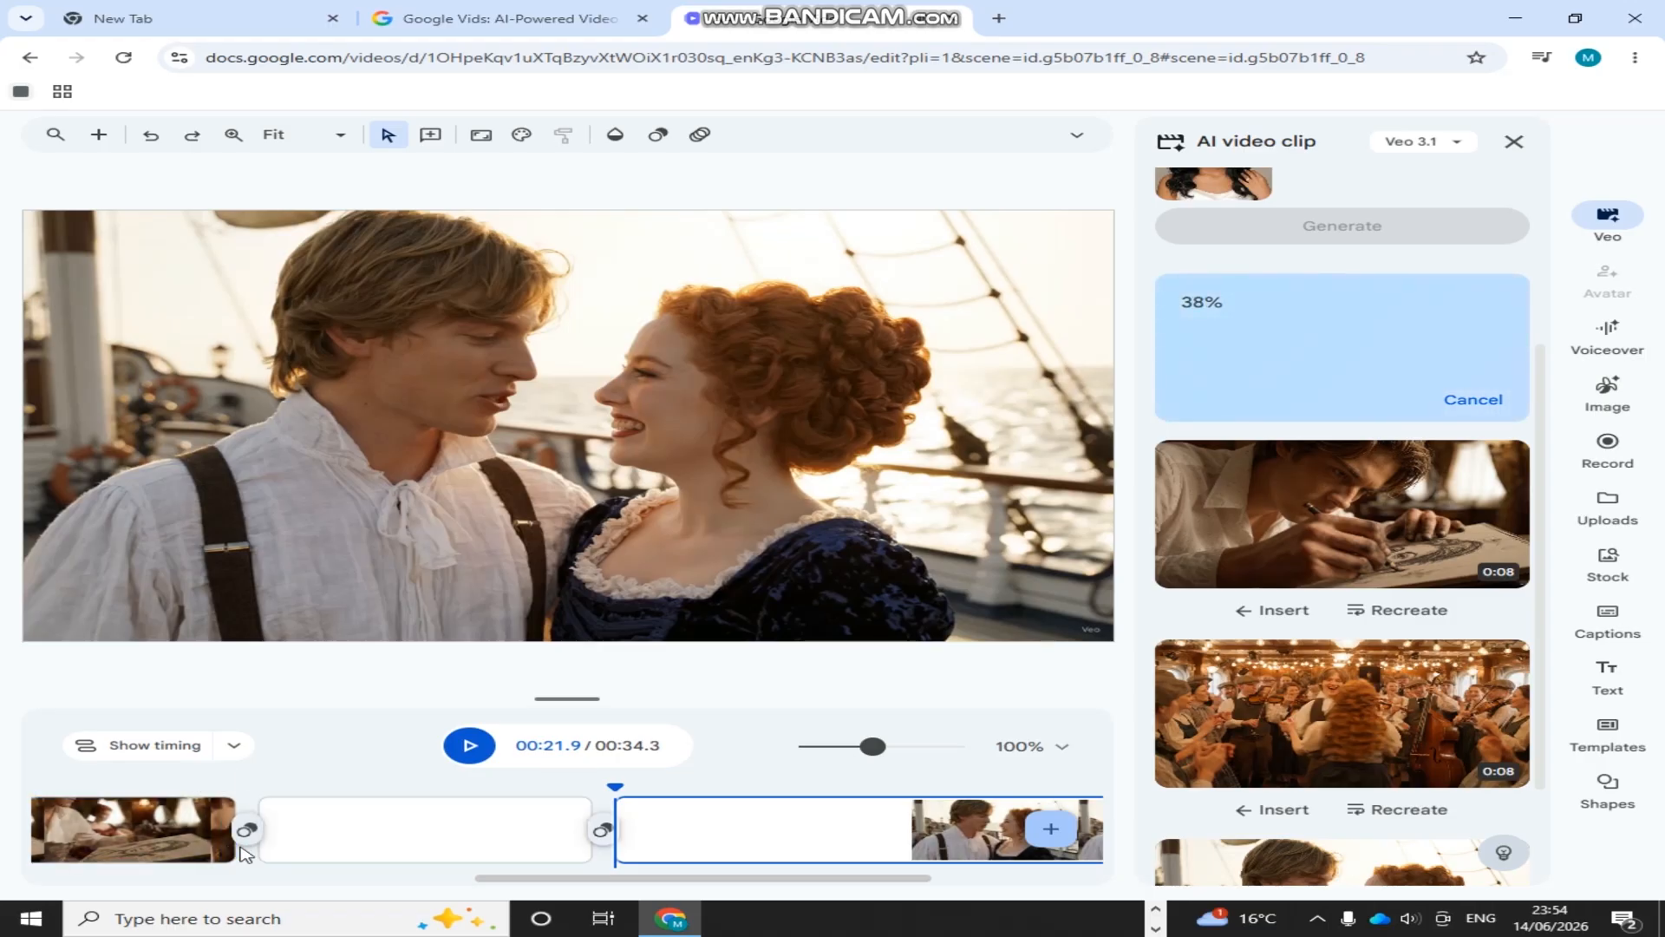
pyautogui.moveTo(235, 854)
pyautogui.mouseDown()
pyautogui.moveTo(1040, 856)
pyautogui.moveTo(824, 828)
pyautogui.moveTo(243, 816)
pyautogui.moveTo(829, 804)
pyautogui.moveTo(312, 794)
pyautogui.moveTo(811, 795)
pyautogui.moveTo(326, 785)
pyautogui.mouseUp()
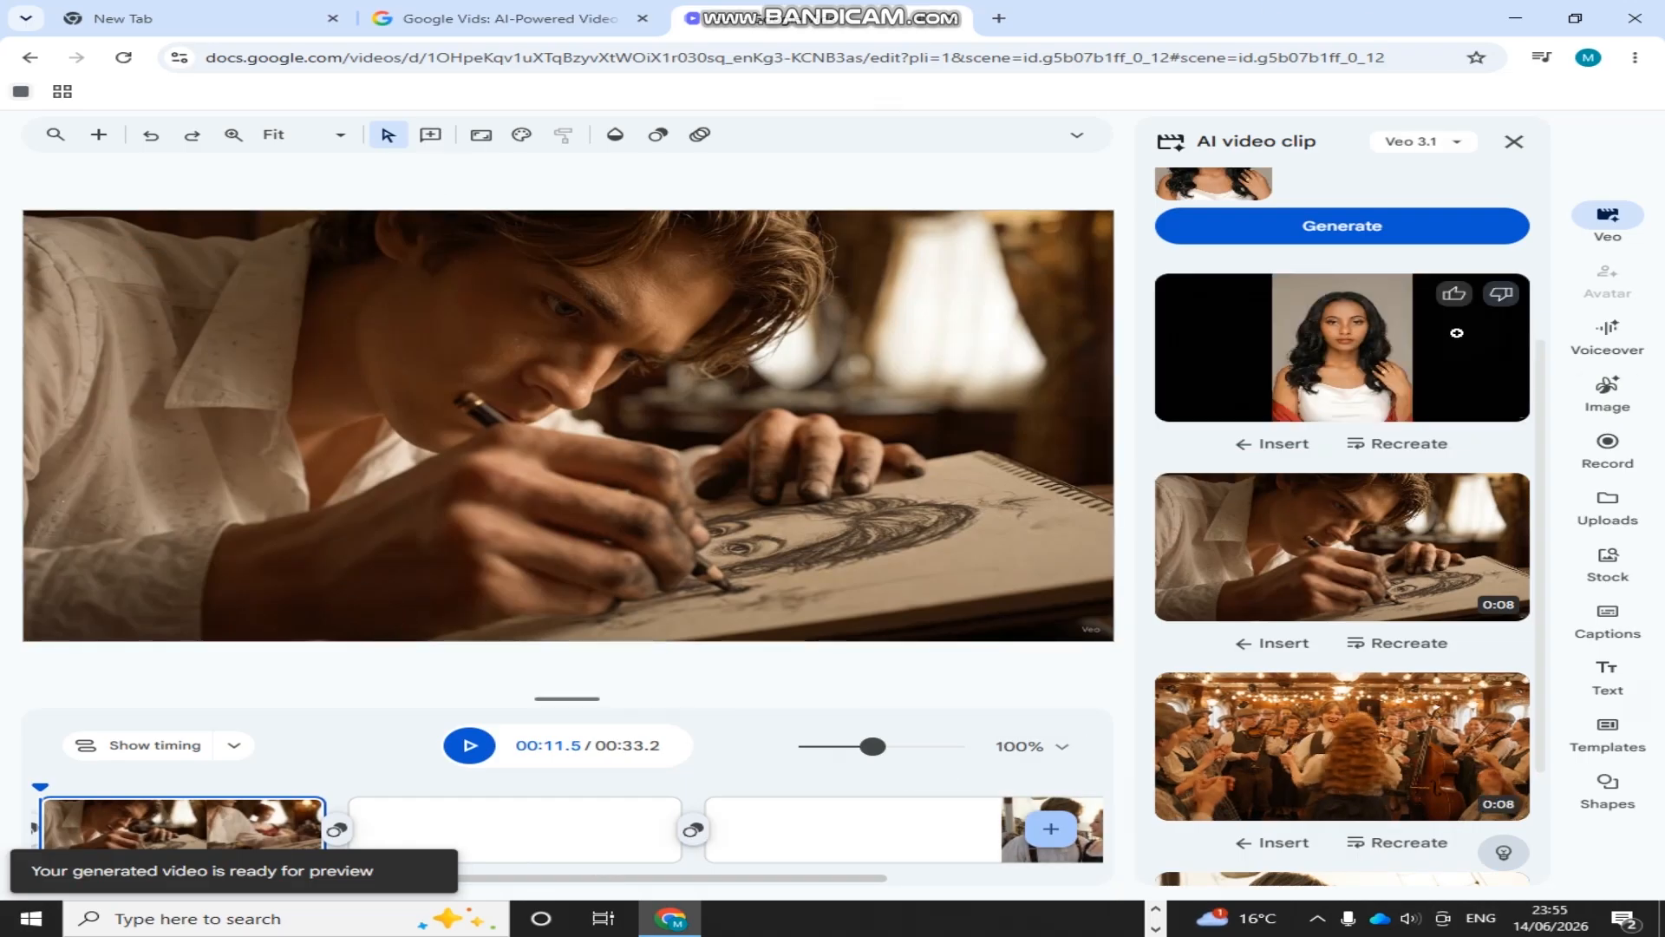
# Preview the generated oil painting portrait clip and the sketching clip, and close the preview without inserting
pyautogui.click(1422, 366)
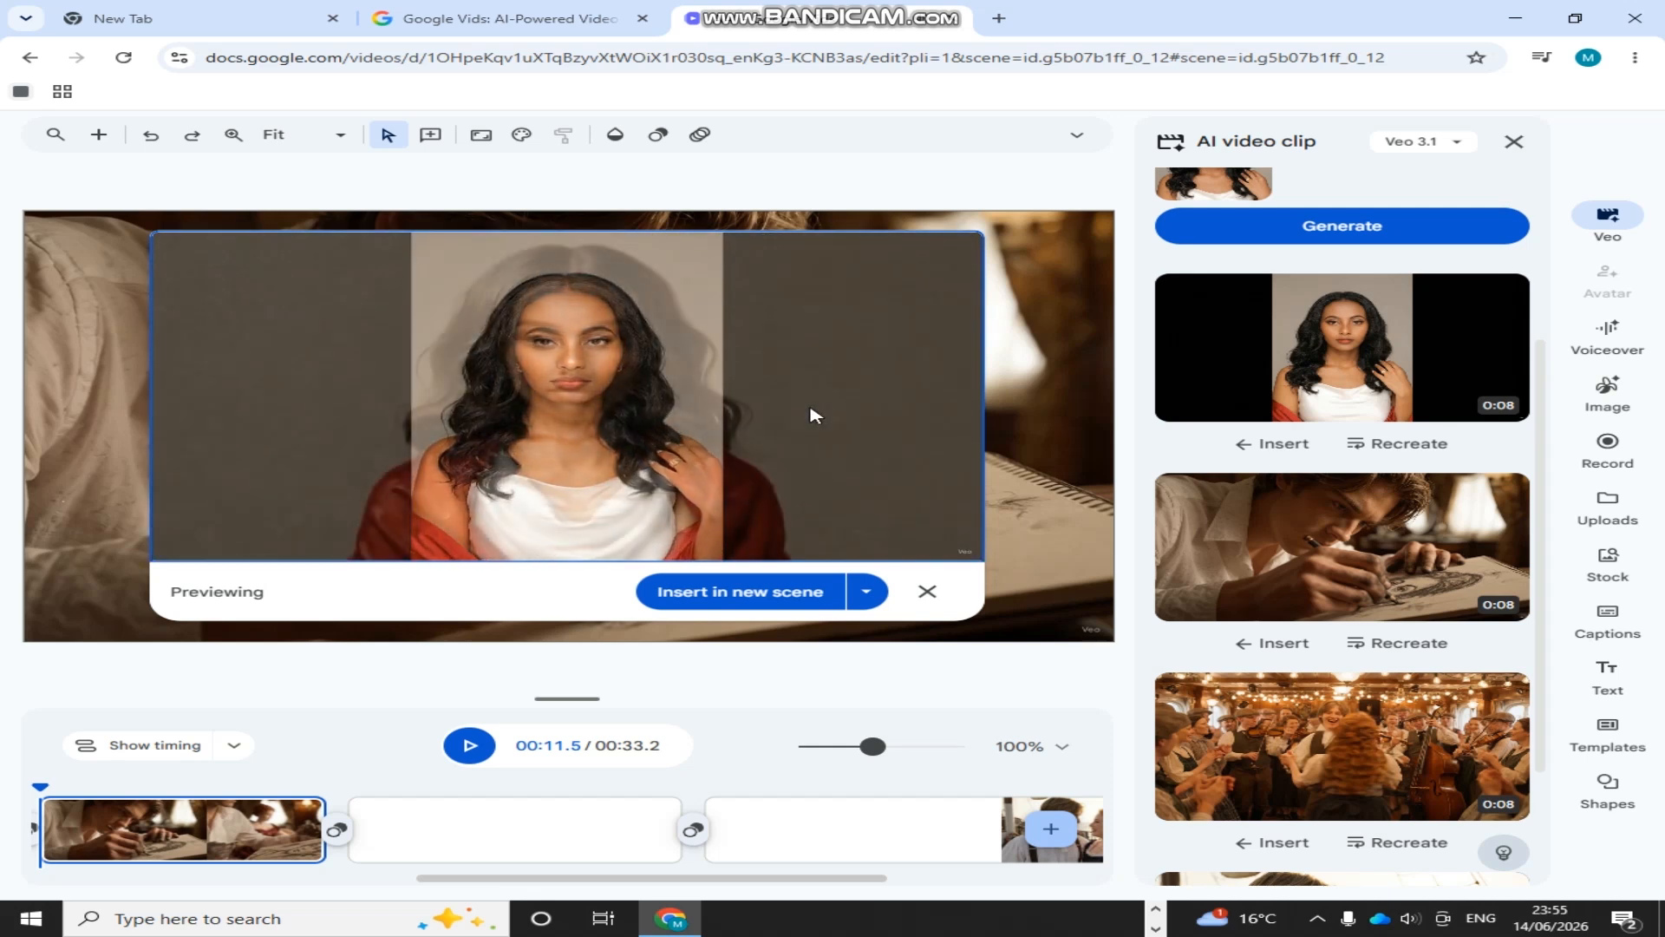
pyautogui.click(1380, 566)
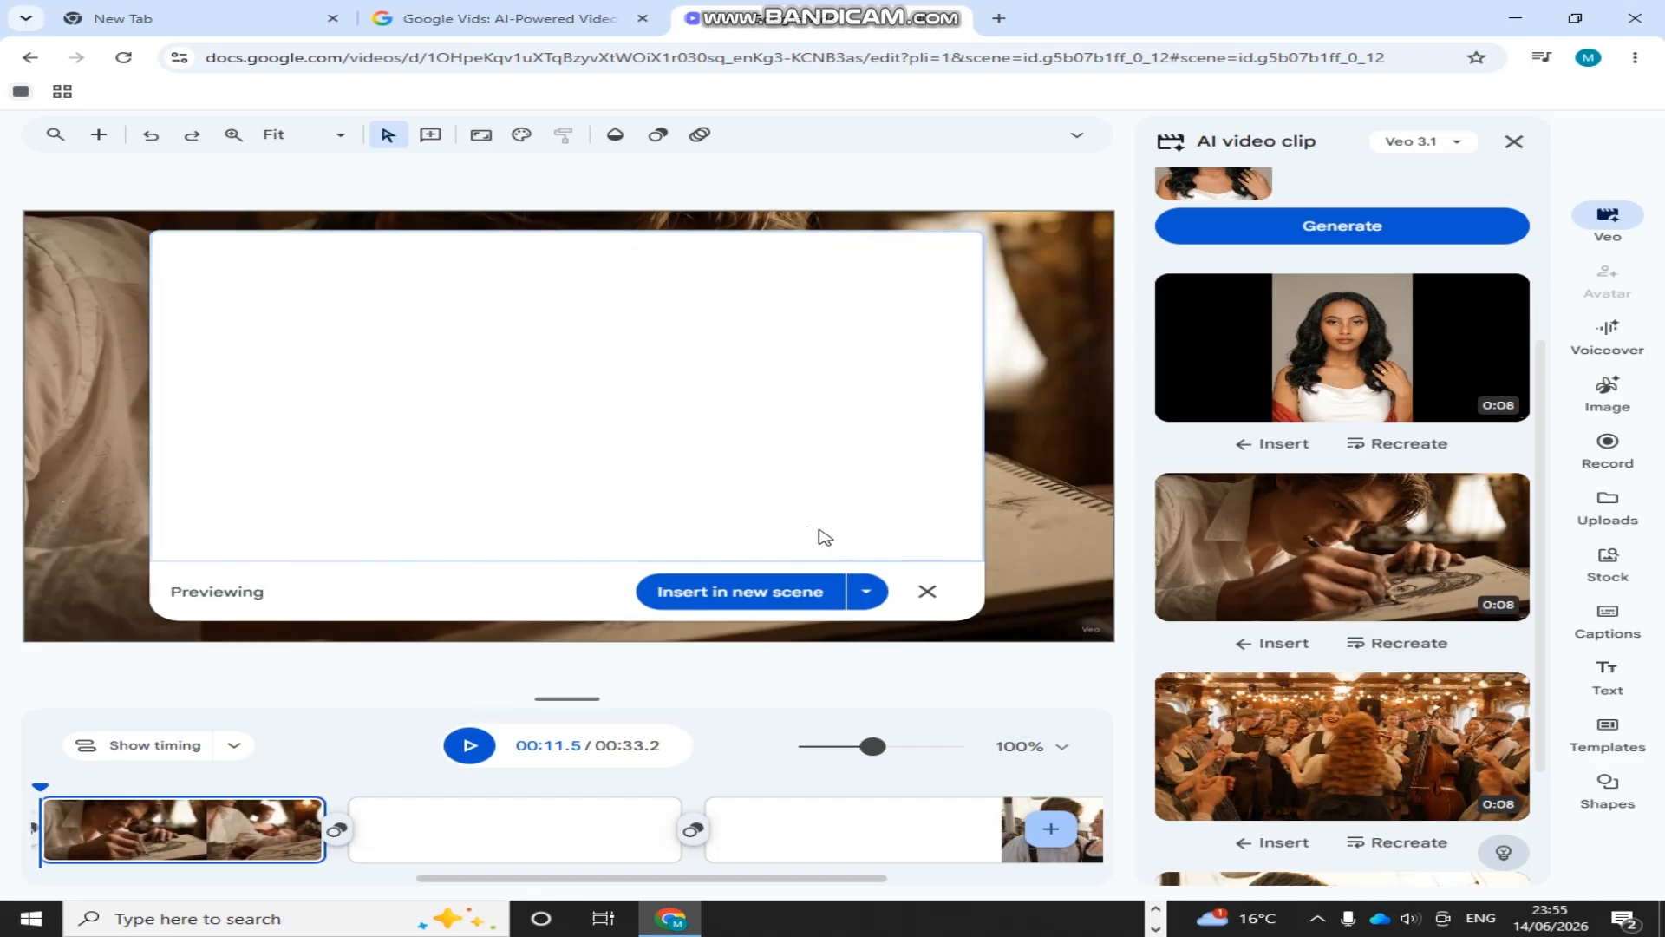
pyautogui.click(941, 597)
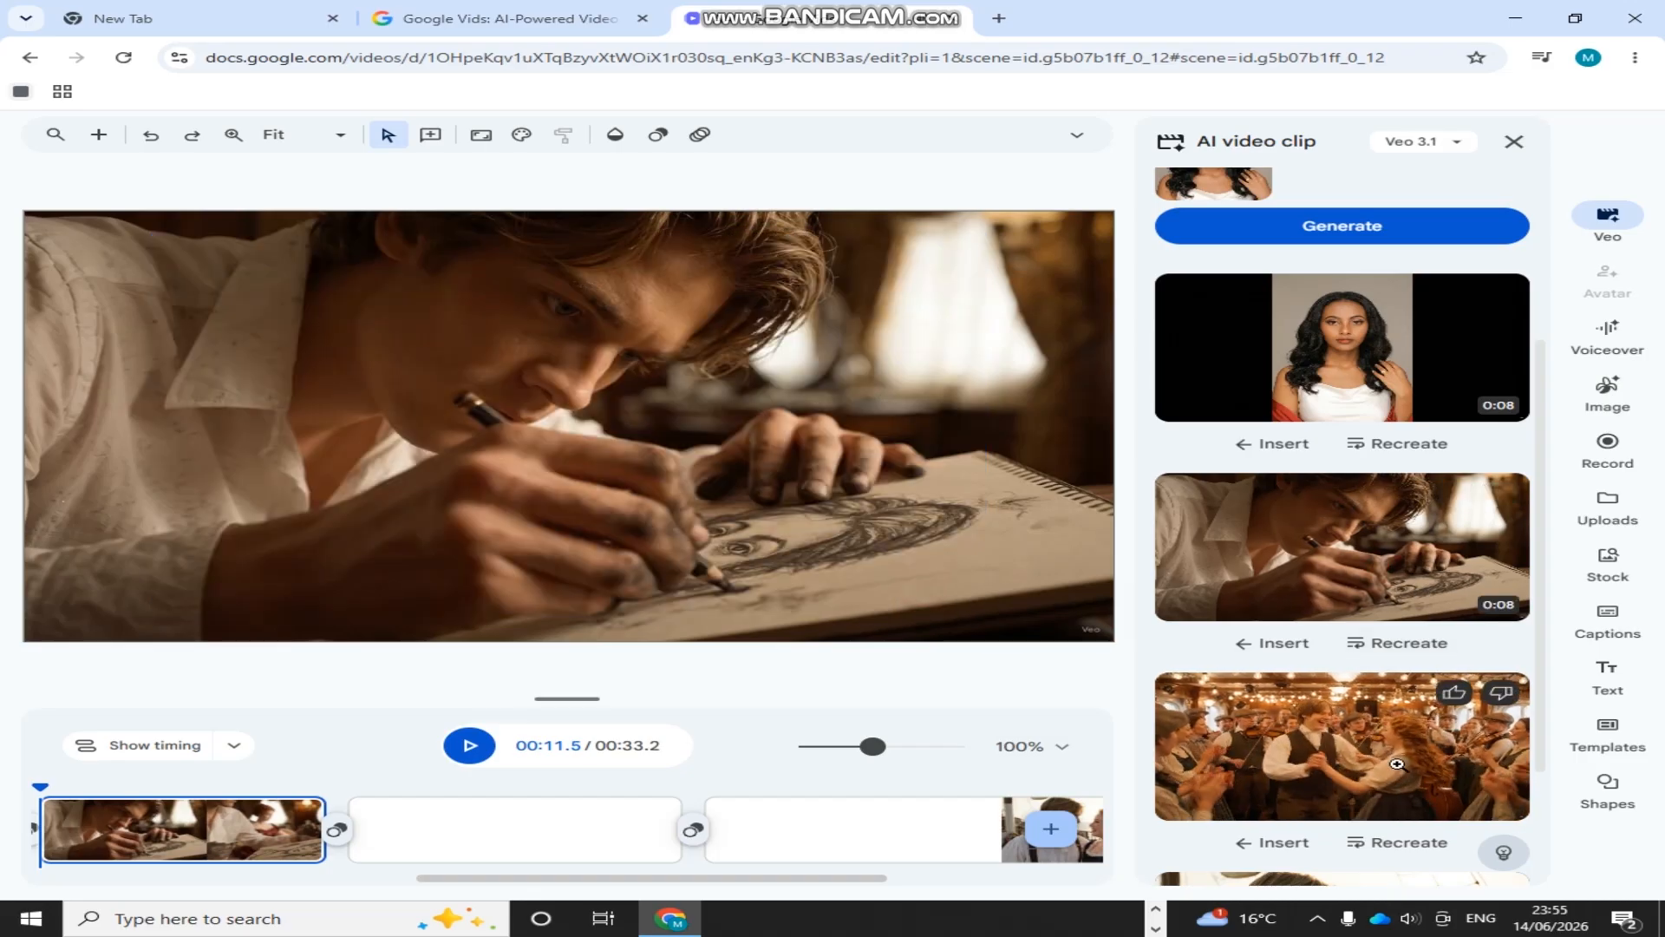
# Play the timeline from the sketching scene and look at the transition options before the deck scene without choosing one
pyautogui.click(473, 751)
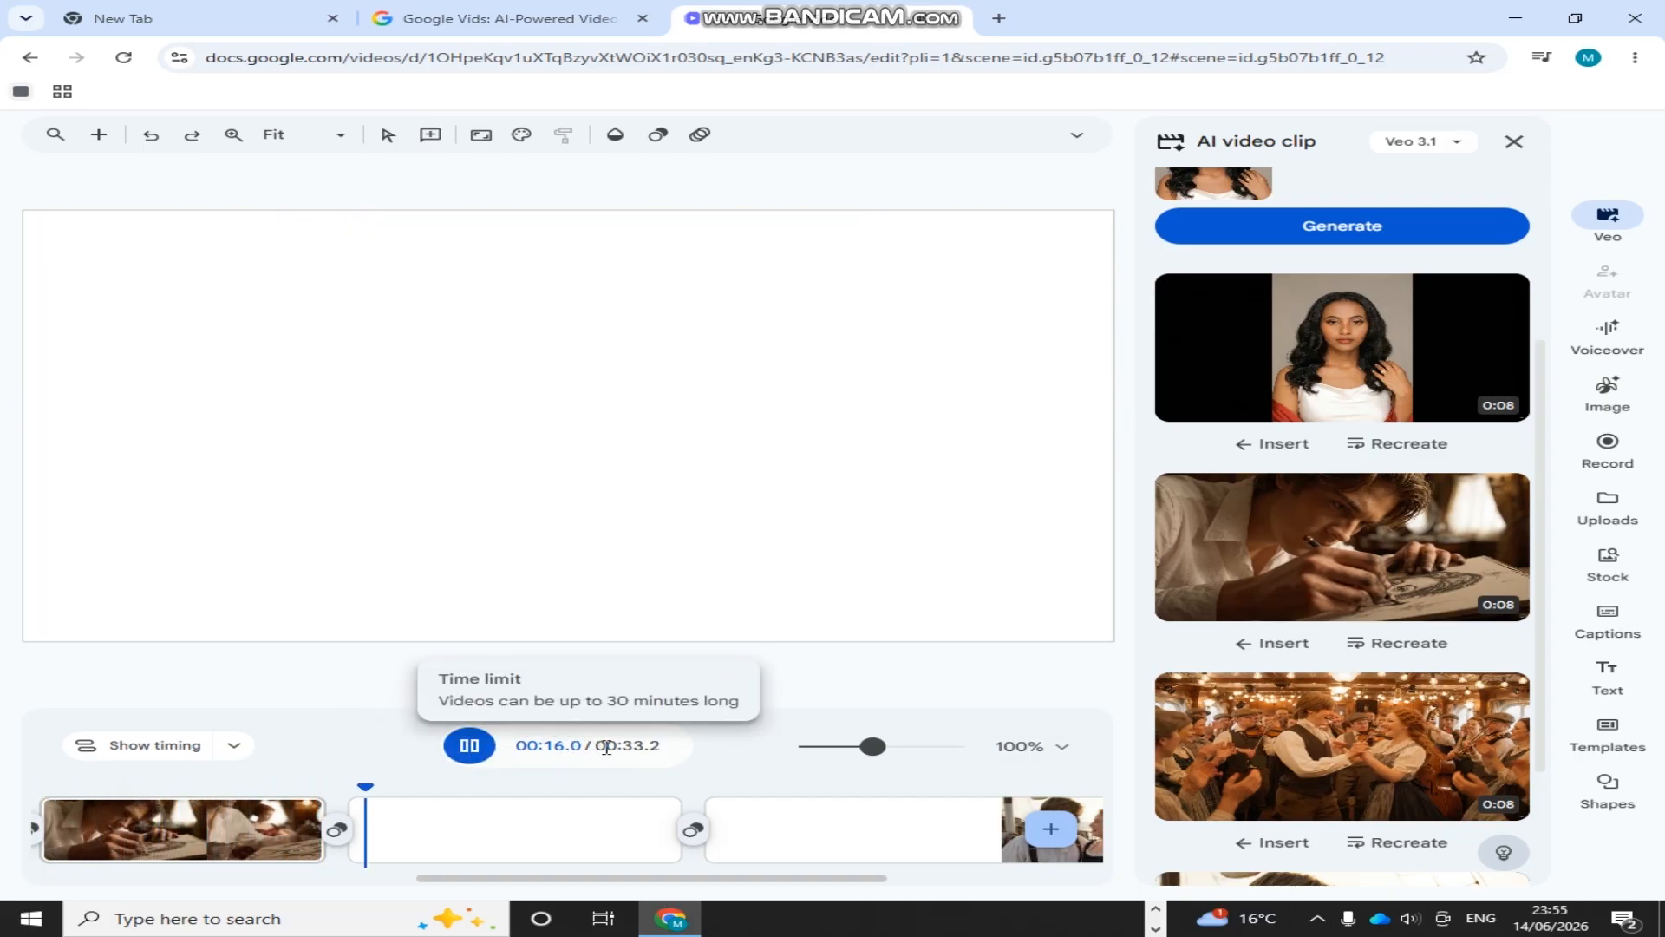
pyautogui.click(695, 834)
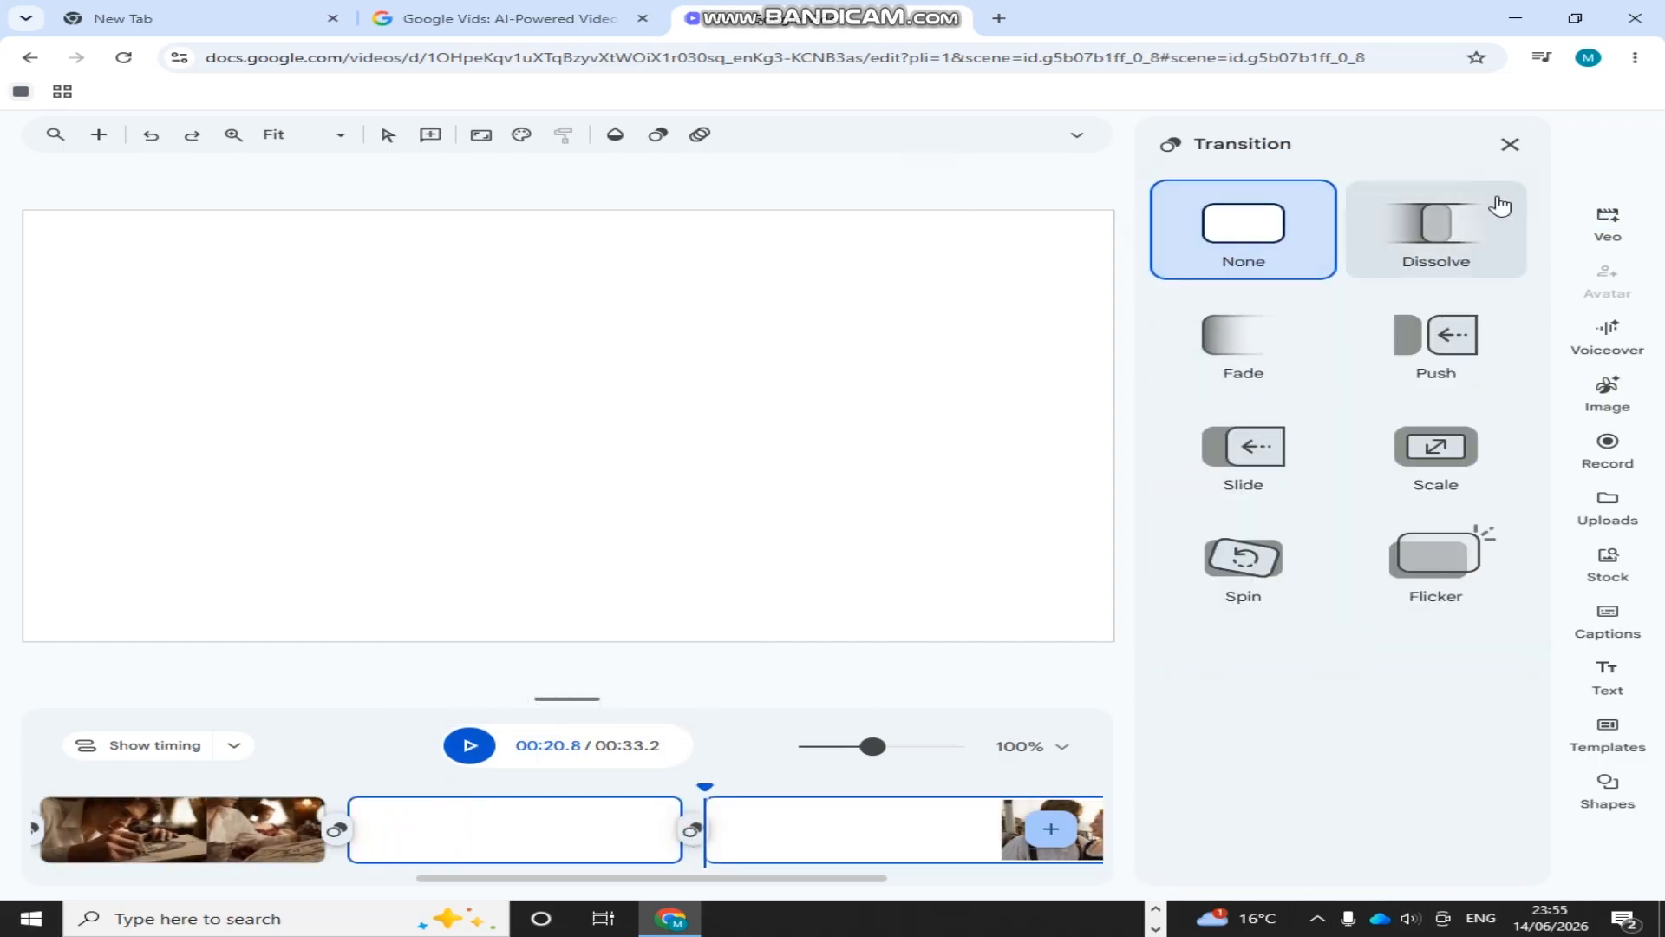
pyautogui.click(1516, 146)
# Save the generated portrait-sketching clip to Downloads as "video (7).mp4k" in MP4 format
pyautogui.scroll(-4, 1347, 649)
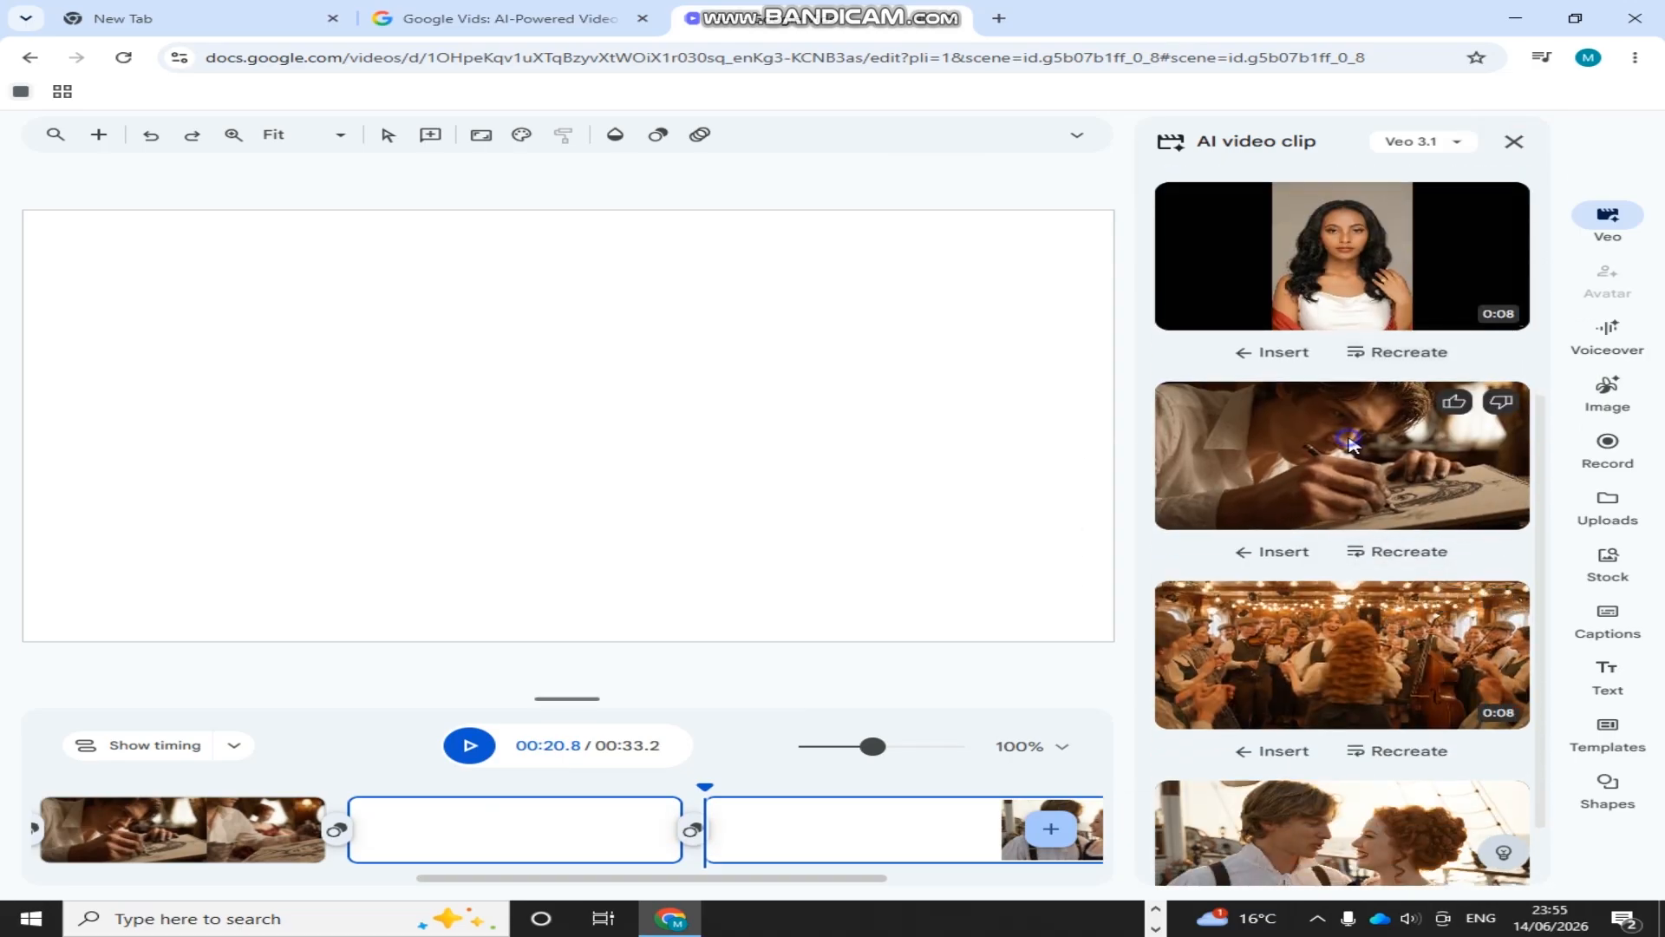
pyautogui.rightClick(1349, 440)
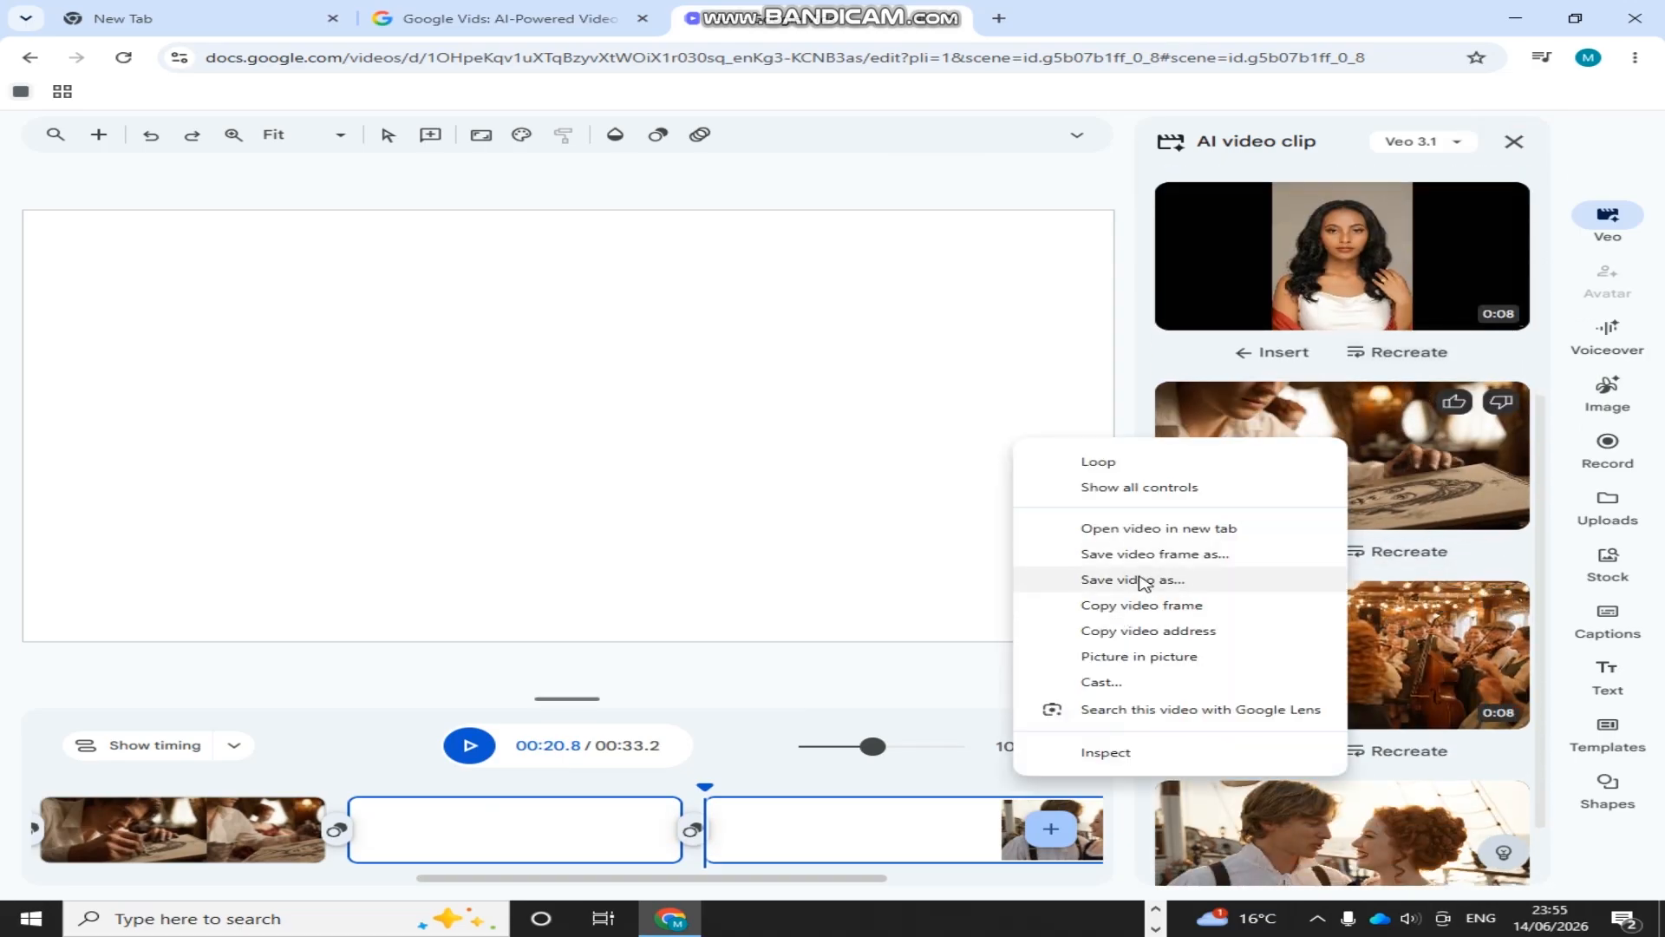
pyautogui.click(1092, 579)
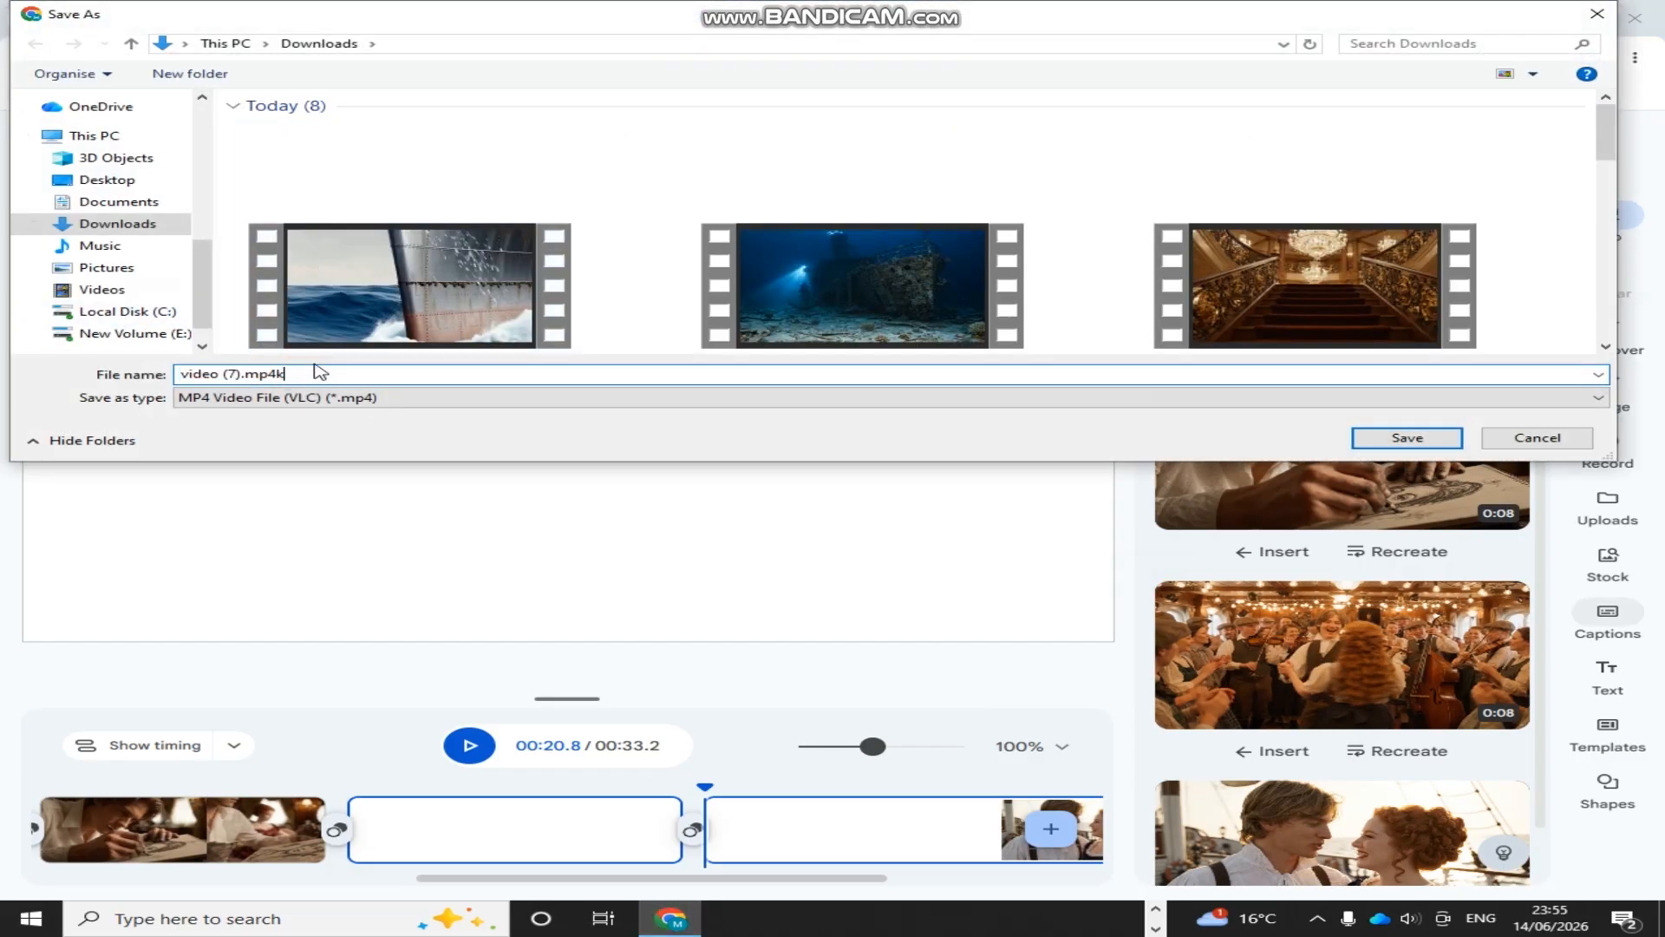
pyautogui.click(1436, 444)
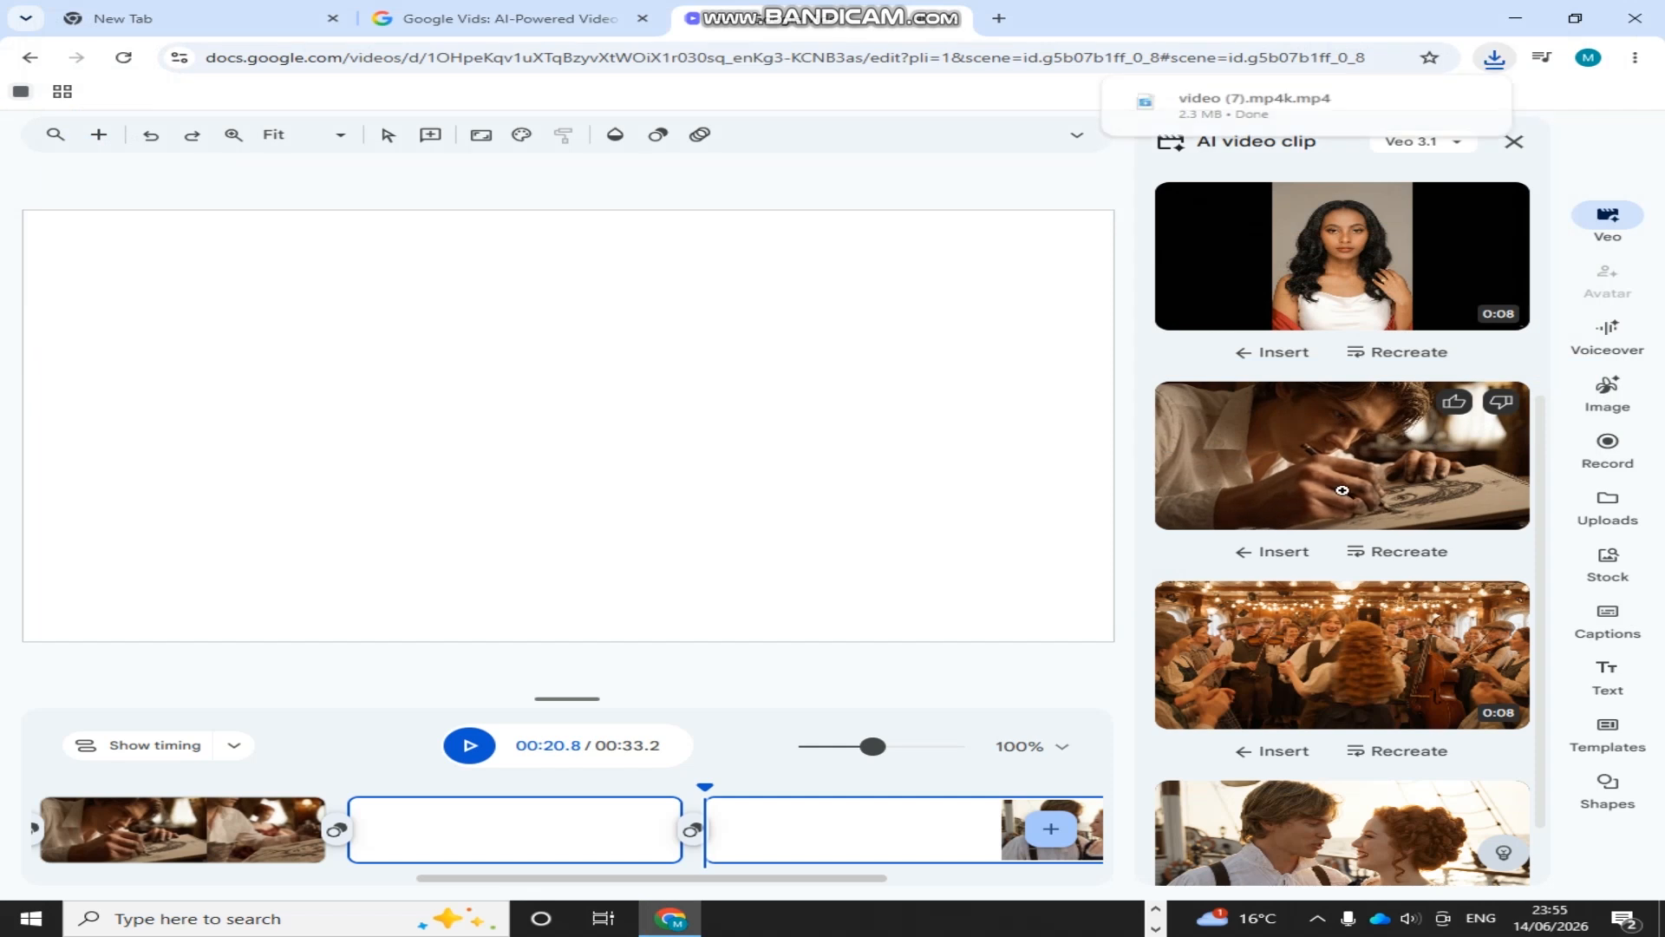
# Preview the generated clip of the crowded dance party and close the preview without inserting it
pyautogui.scroll(-1, 1377, 652)
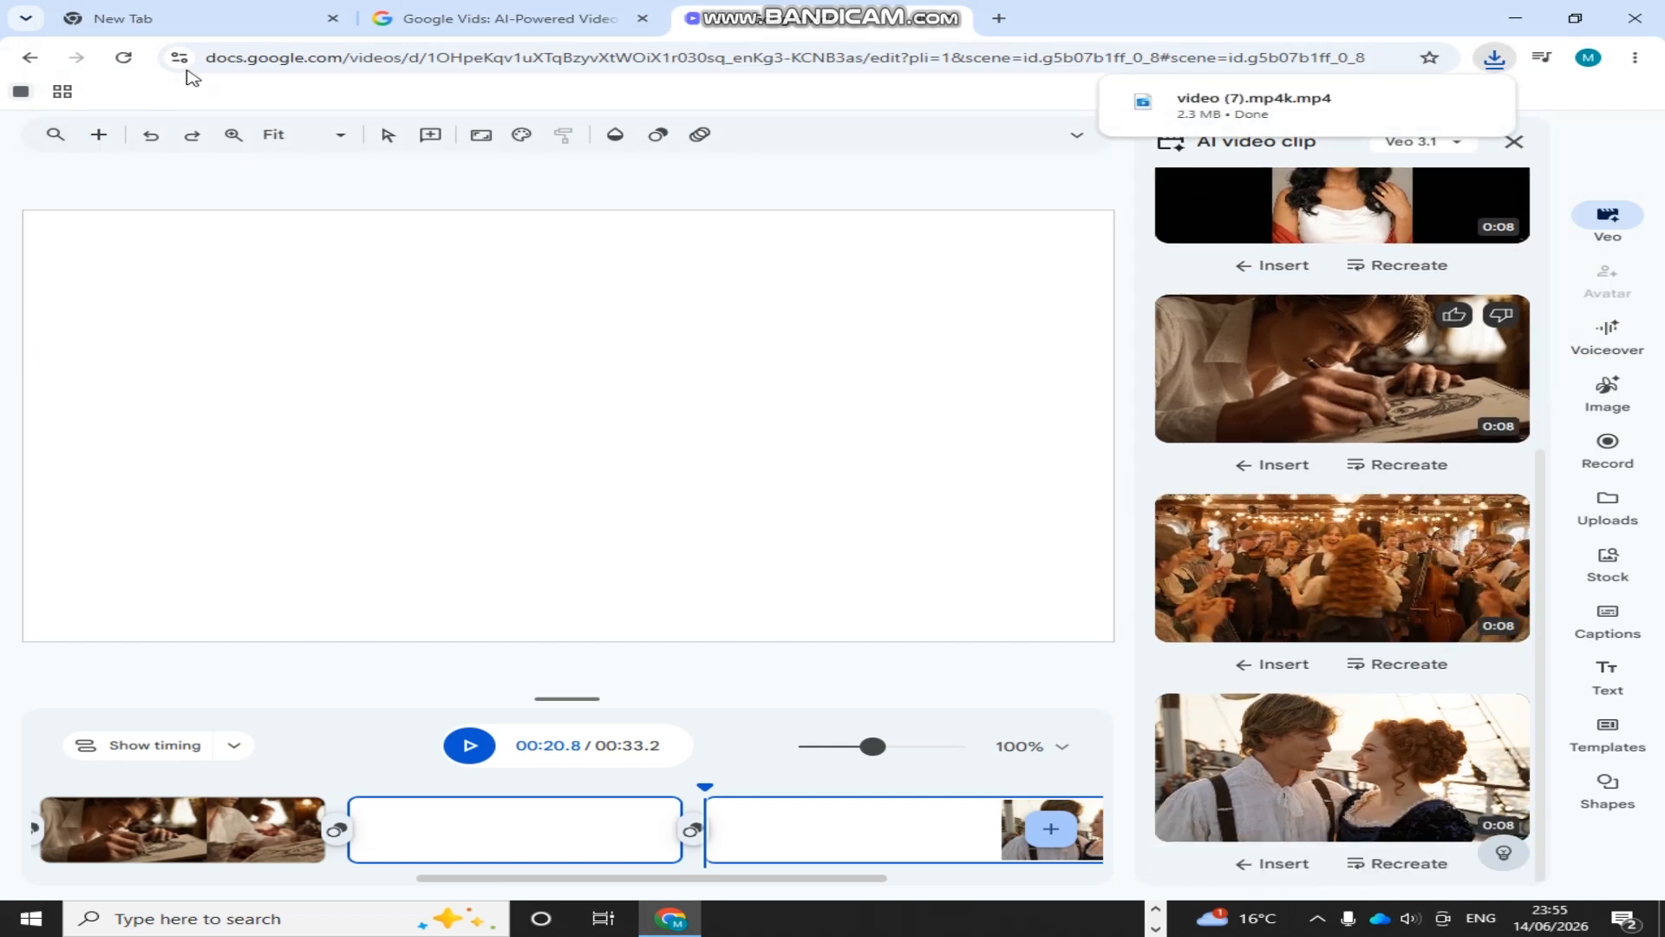
pyautogui.click(1333, 514)
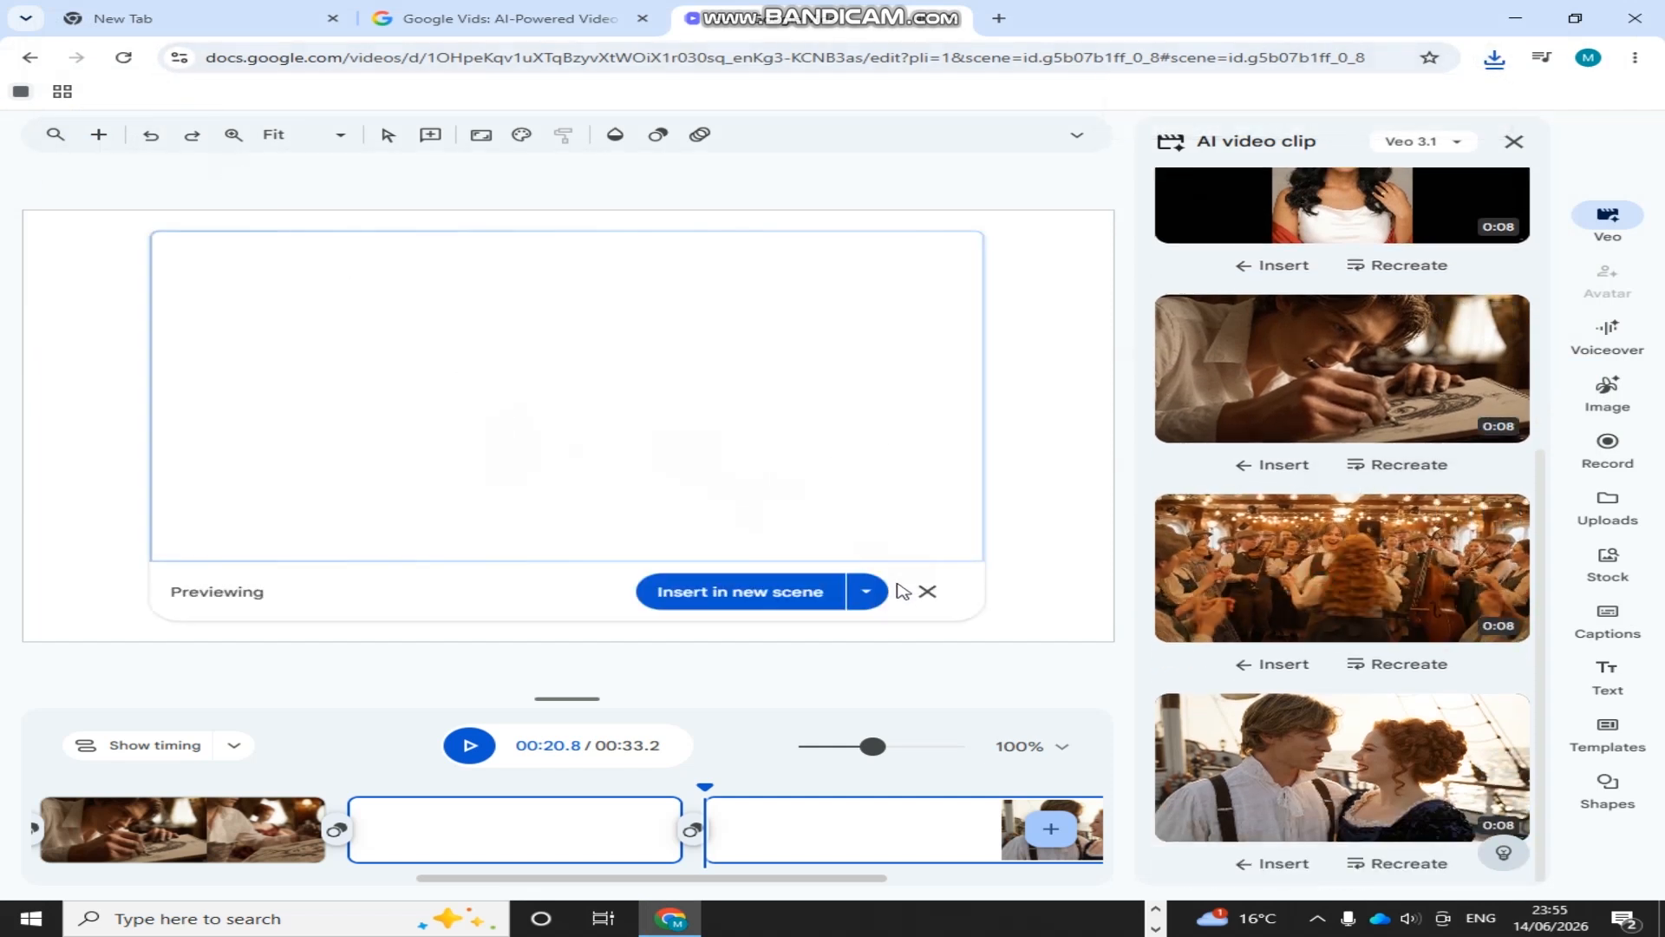
pyautogui.click(927, 591)
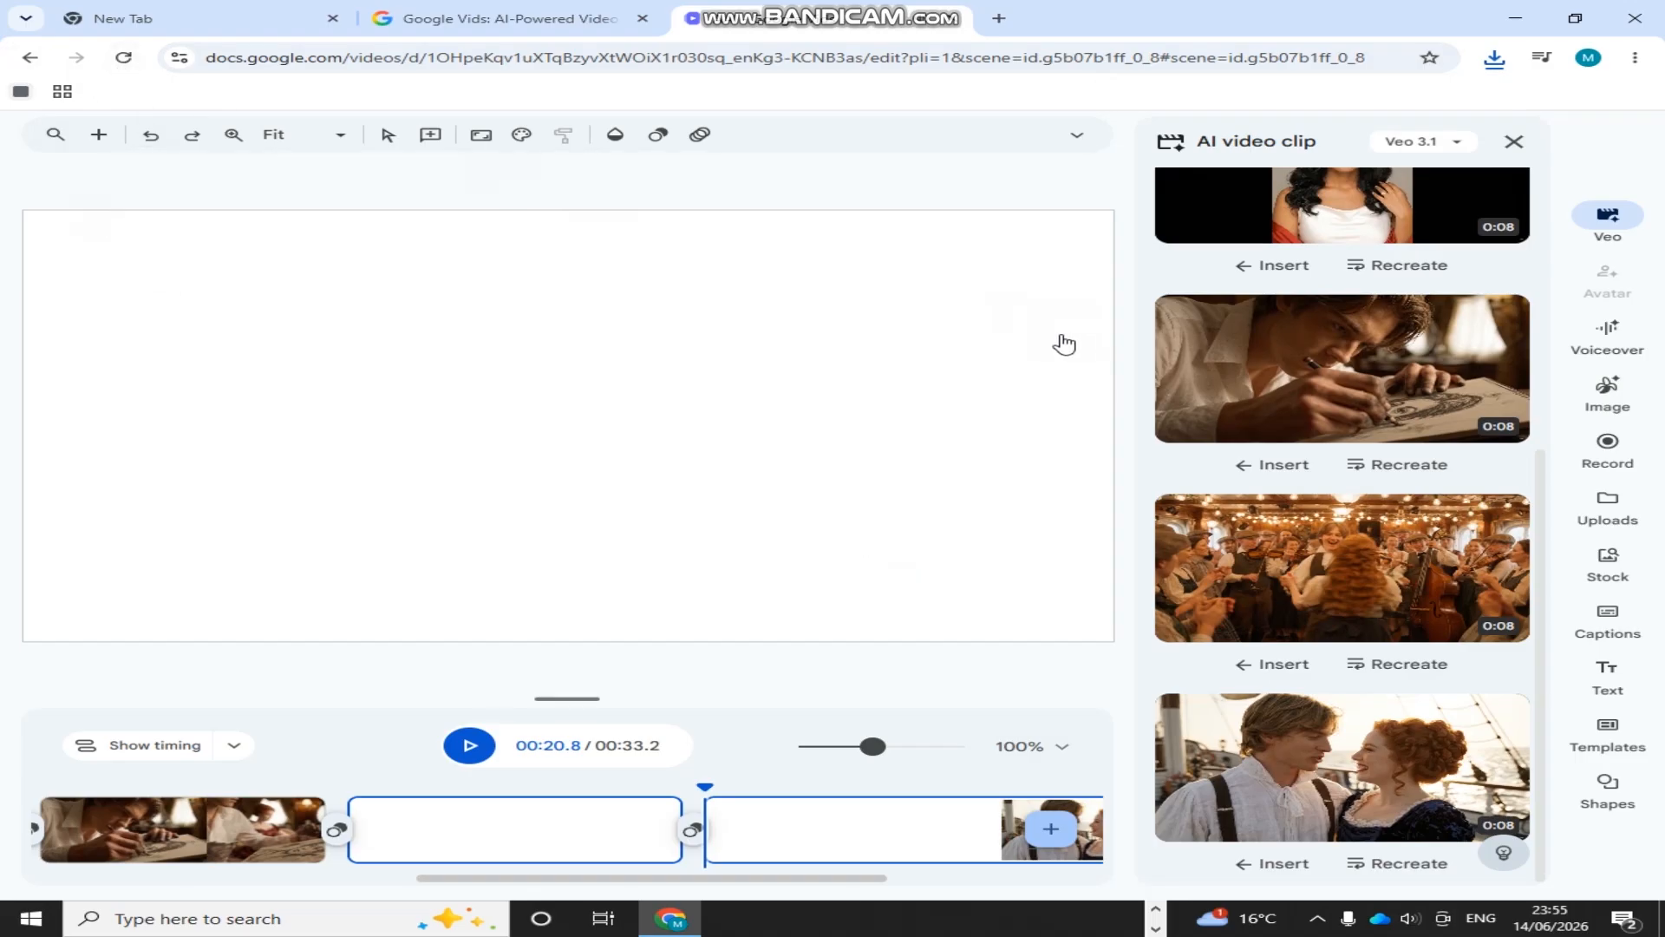
# Close the AI video clip settings and play the timeline from the start of the Jack and Rose deck scene
pyautogui.scroll(6, 1320, 253)
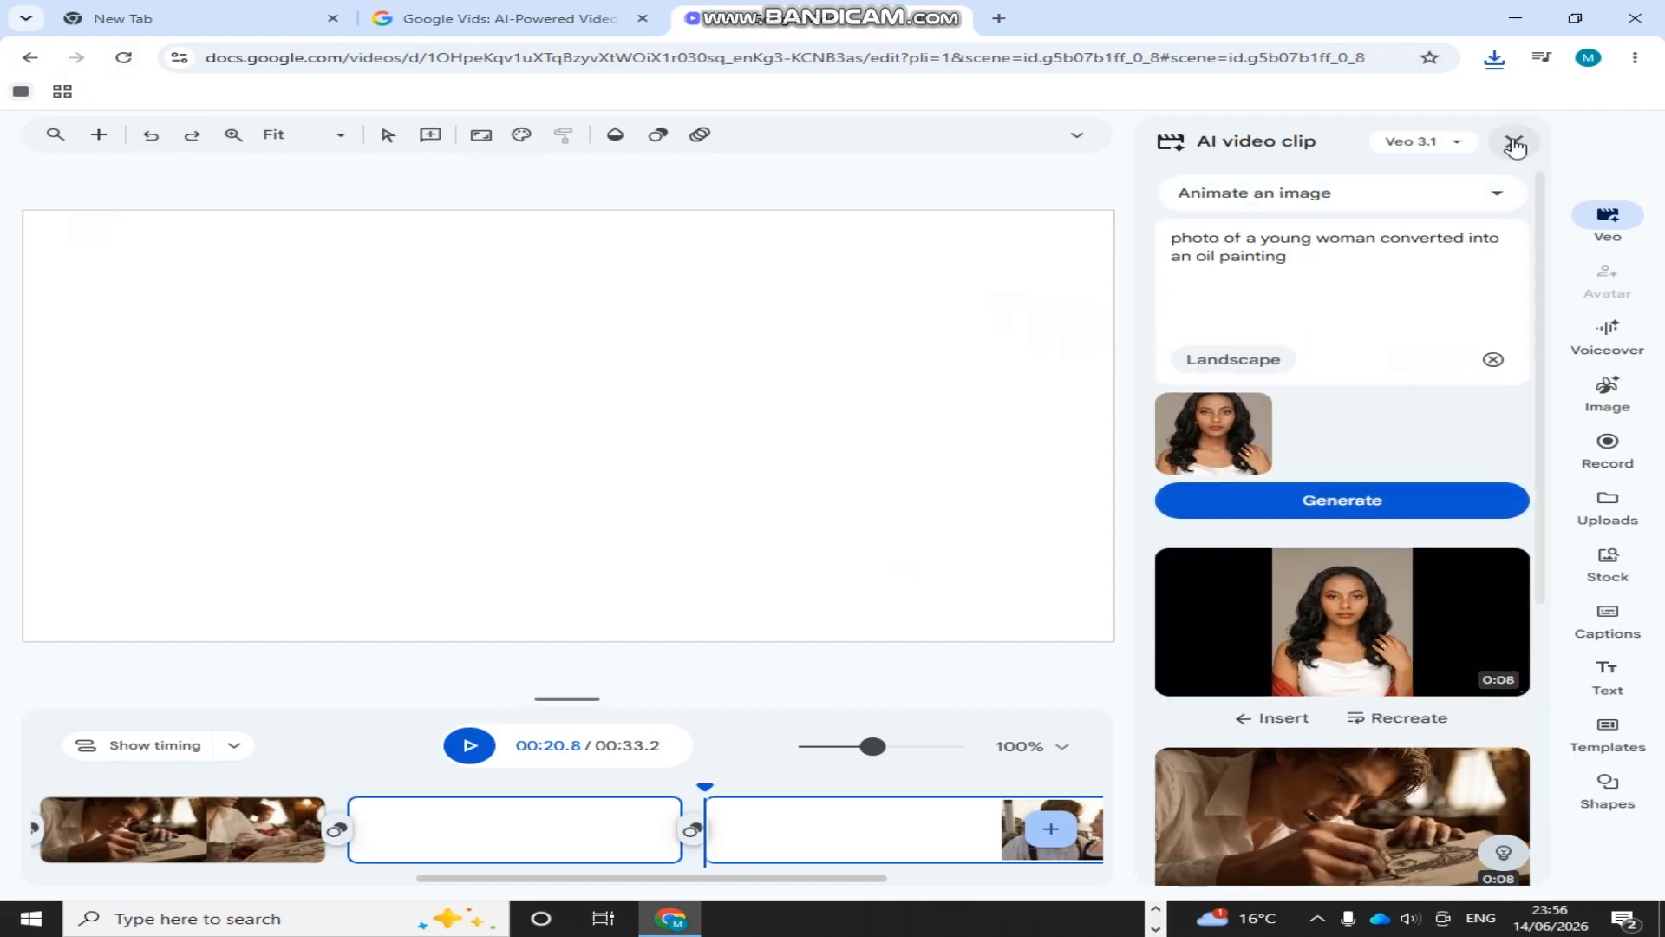
pyautogui.click(1513, 144)
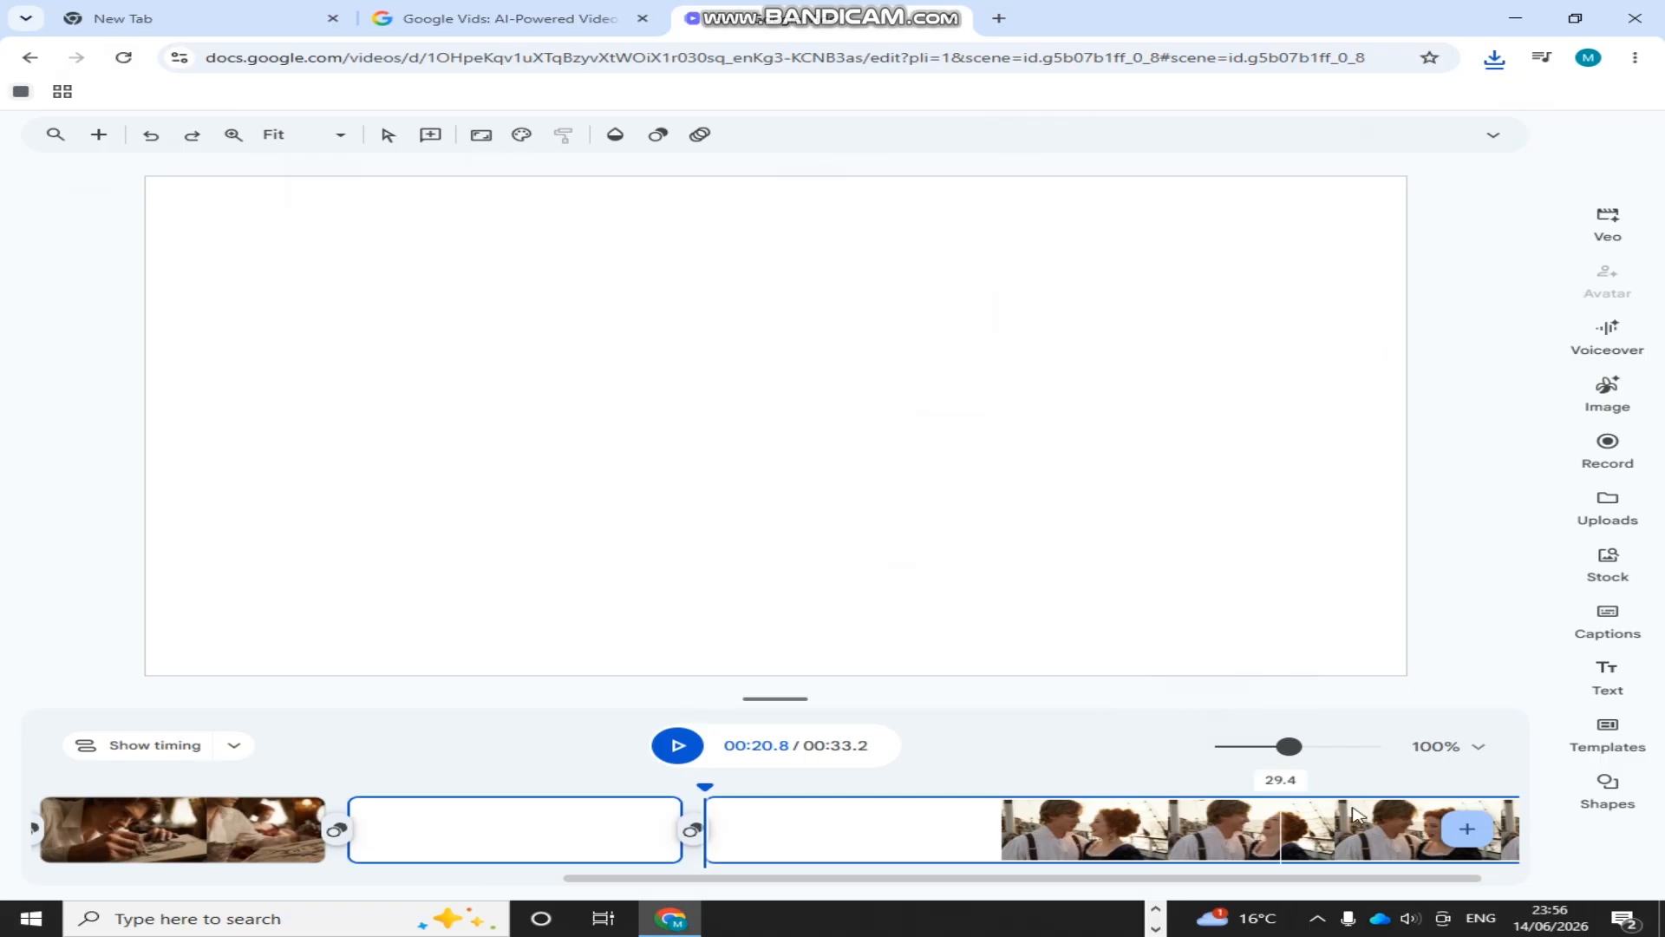
pyautogui.hscroll(1, 1357, 815)
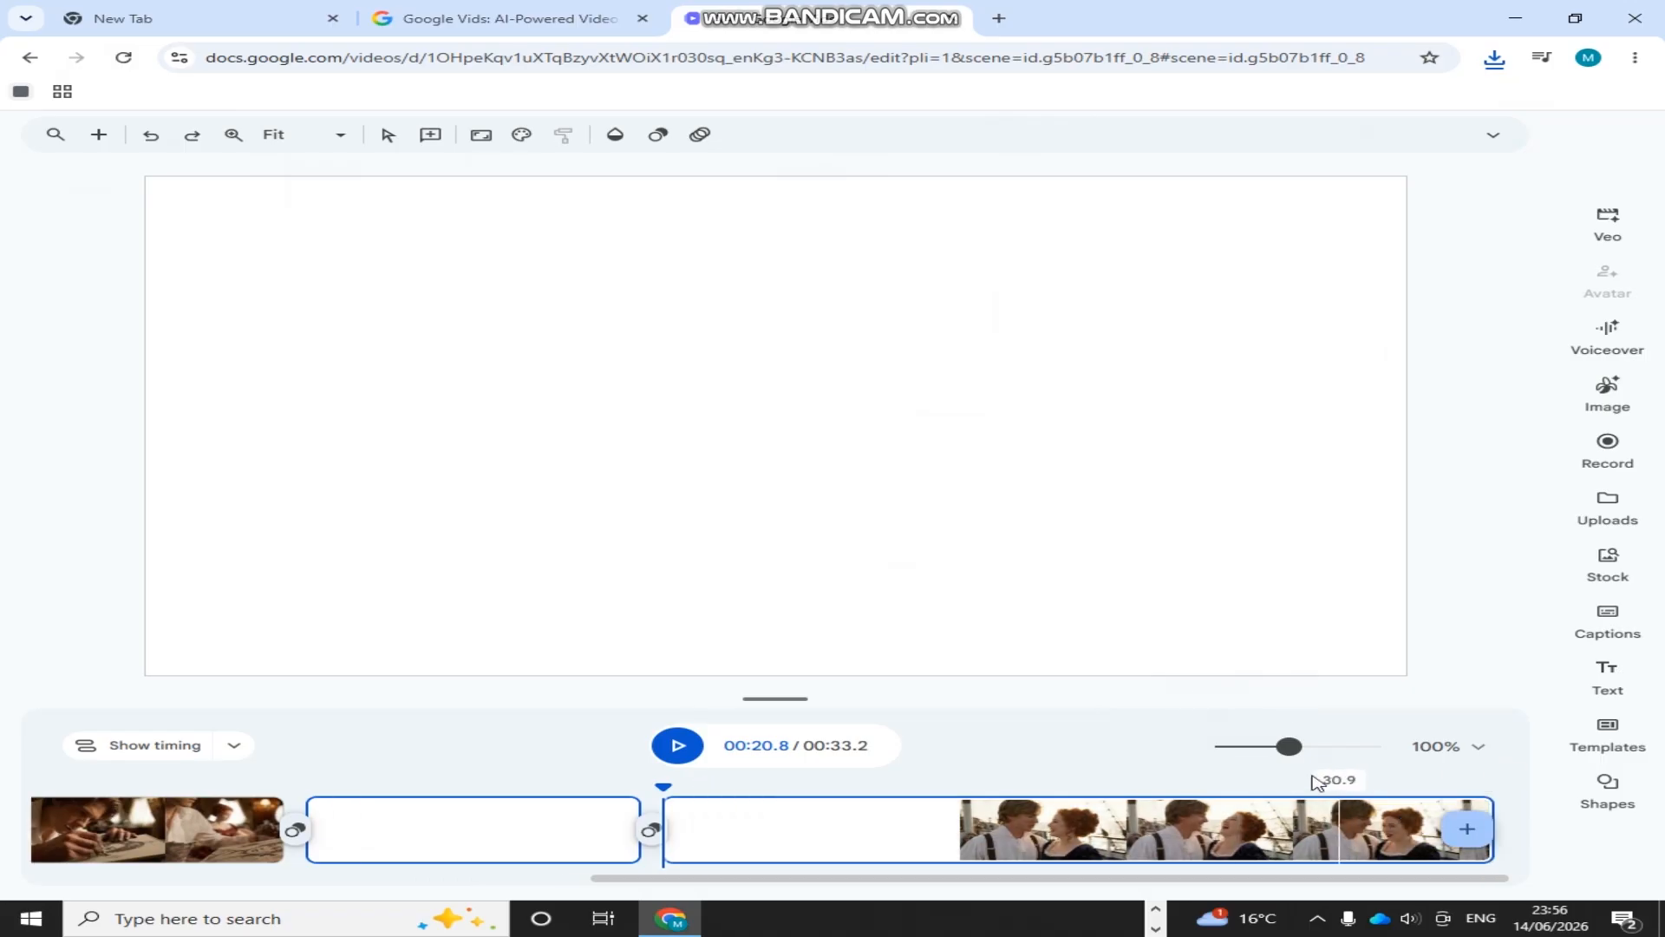
pyautogui.click(681, 746)
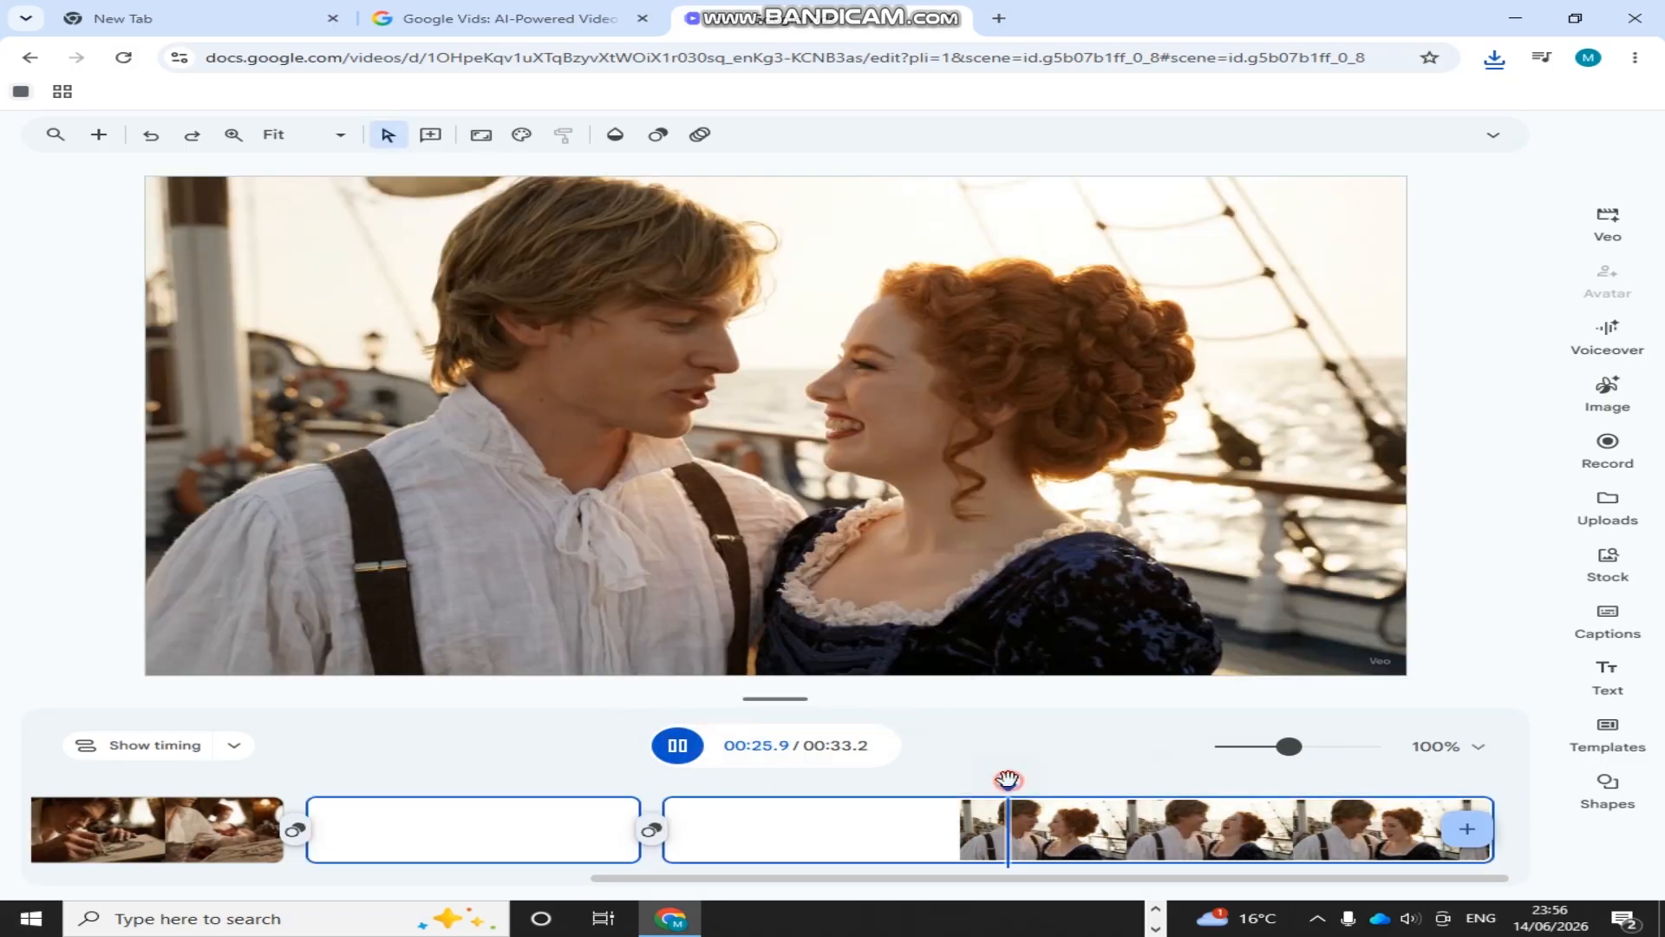